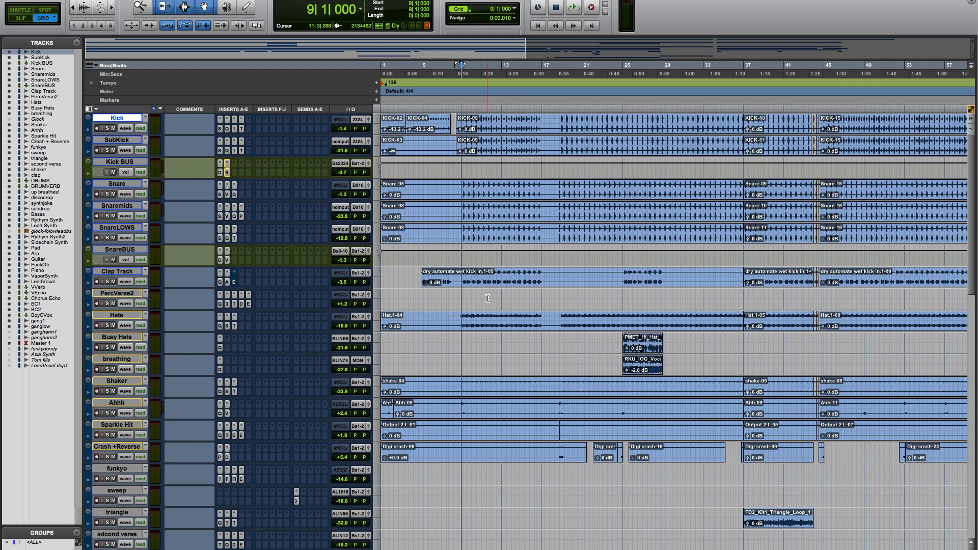
Step: Play the full mix from the start of the session, and return the playhead to the beginning
{"action": "left_click", "coordinate": [539, 26]}
{"action": "key", "text": "space"}
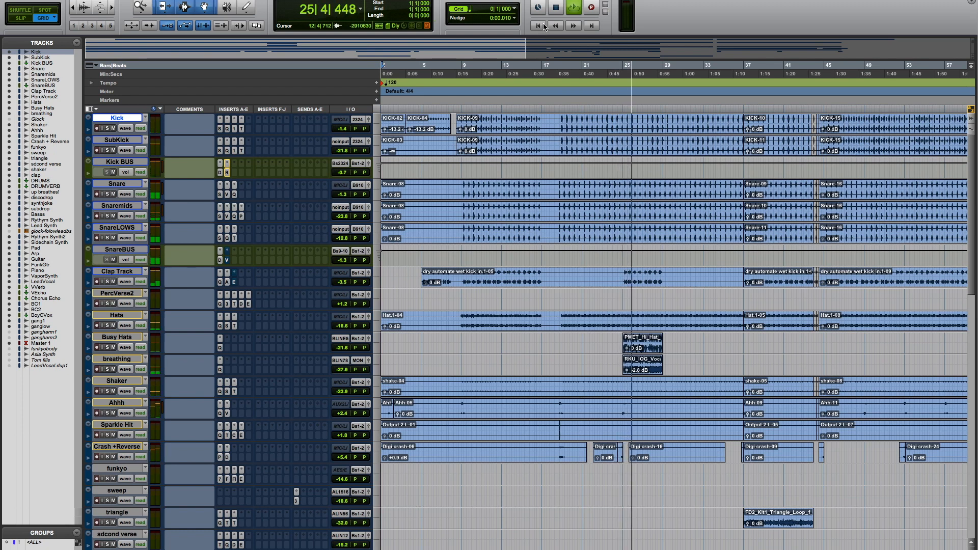
{"action": "left_click", "coordinate": [541, 26]}
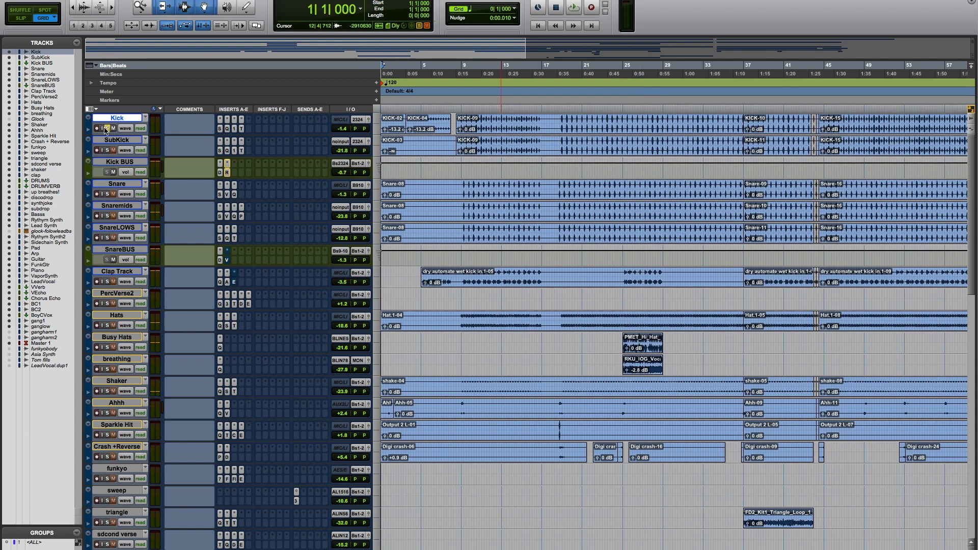
Step: Solo the drum and percussion tracks from Kick through Crash +Reverse, leaving out the Kick and Snare buses
{"action": "left_click", "coordinate": [105, 150]}
{"action": "left_click", "coordinate": [108, 194]}
{"action": "left_click", "coordinate": [108, 238]}
{"action": "left_click", "coordinate": [107, 282]}
{"action": "left_click", "coordinate": [108, 326]}
{"action": "left_click", "coordinate": [107, 348]}
{"action": "left_click", "coordinate": [107, 370]}
{"action": "left_click", "coordinate": [107, 391]}
{"action": "left_click", "coordinate": [108, 413]}
{"action": "left_click", "coordinate": [107, 435]}
{"action": "left_click", "coordinate": [107, 457]}
Step: Also solo the funkyo, sweep, triangle, sdcond verse, shaker and clap tracks
{"action": "scroll", "coordinate": [125, 439], "scroll_direction": "down", "scroll_amount": 2}
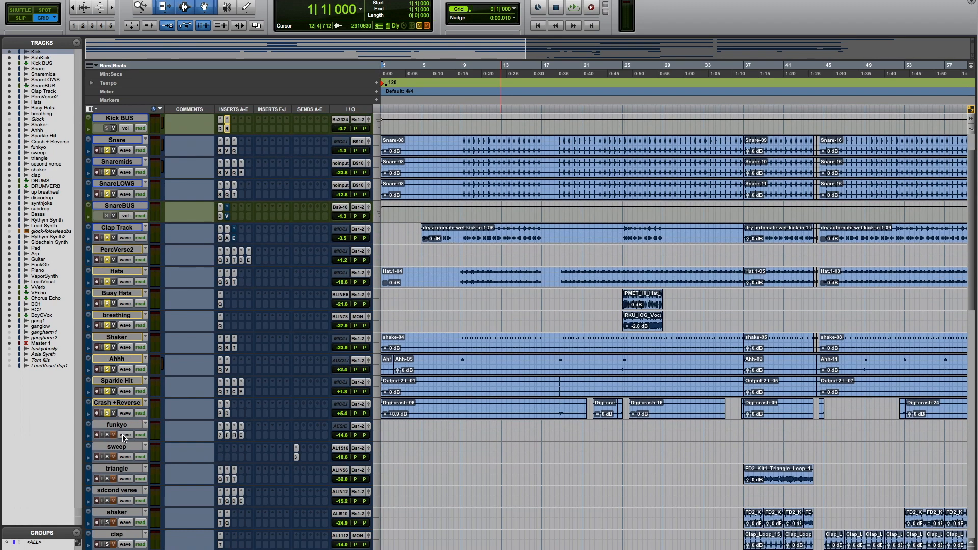
{"action": "scroll", "coordinate": [124, 438], "scroll_direction": "down", "scroll_amount": 3}
{"action": "left_click", "coordinate": [108, 369]}
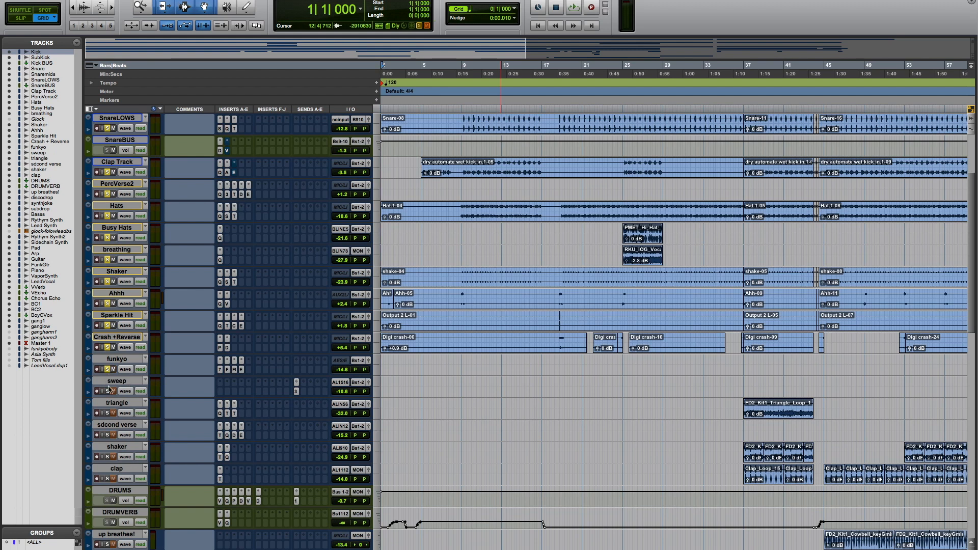
{"action": "scroll", "coordinate": [115, 399], "scroll_direction": "up", "scroll_amount": 1}
{"action": "scroll", "coordinate": [114, 400], "scroll_direction": "down", "scroll_amount": 2}
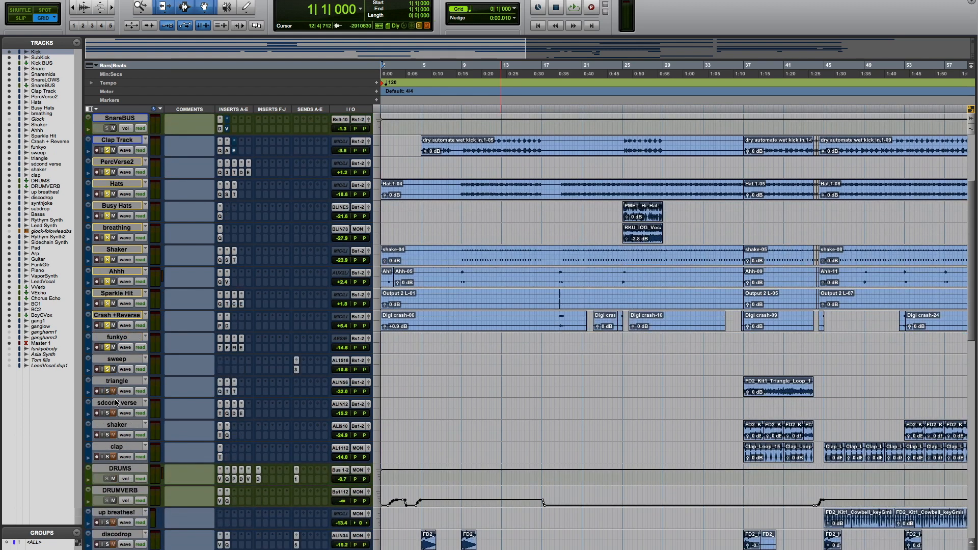
{"action": "left_click", "coordinate": [107, 392]}
{"action": "left_click", "coordinate": [107, 414]}
{"action": "left_click", "coordinate": [107, 436]}
{"action": "left_click", "coordinate": [108, 457]}
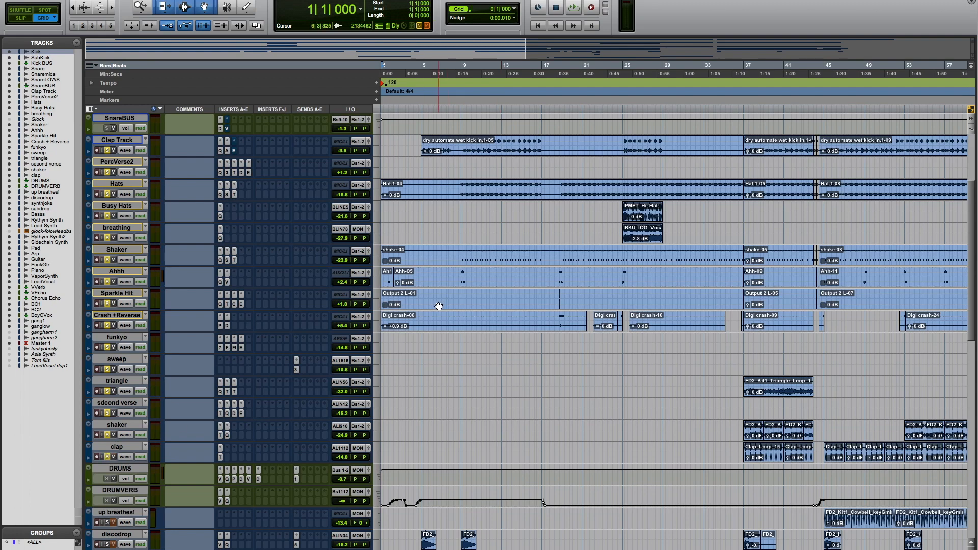
Step: Place the playback start at bar 18, beat 4 and listen to the soloed drums from there
{"action": "scroll", "coordinate": [422, 306], "scroll_direction": "down", "scroll_amount": 4}
{"action": "scroll", "coordinate": [435, 310], "scroll_direction": "up", "scroll_amount": 10}
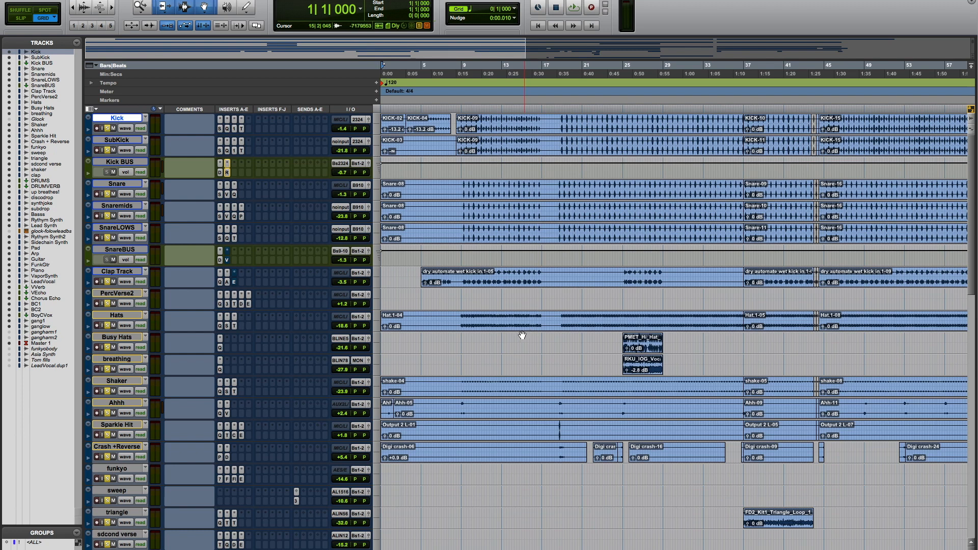
{"action": "left_click", "coordinate": [561, 109]}
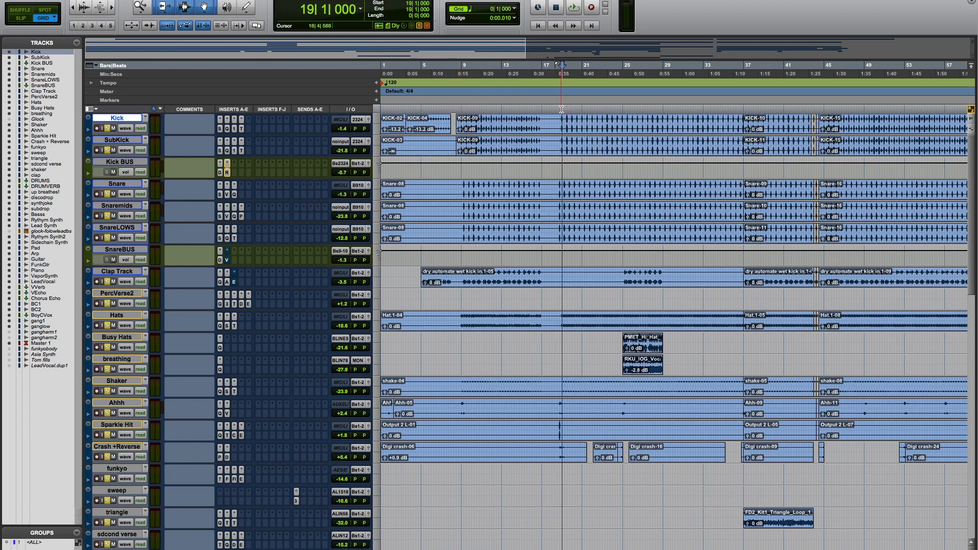
{"action": "left_click", "coordinate": [560, 109]}
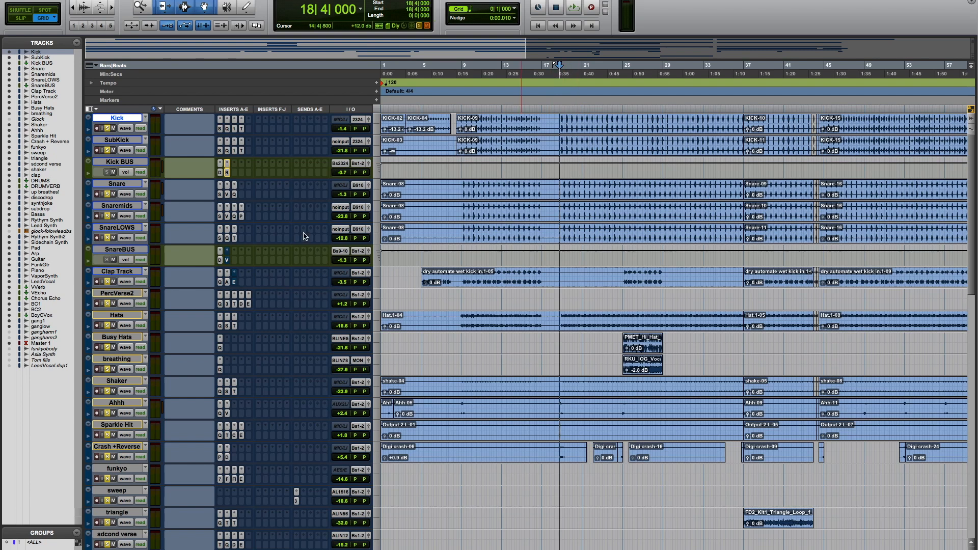
{"action": "key", "text": "space"}
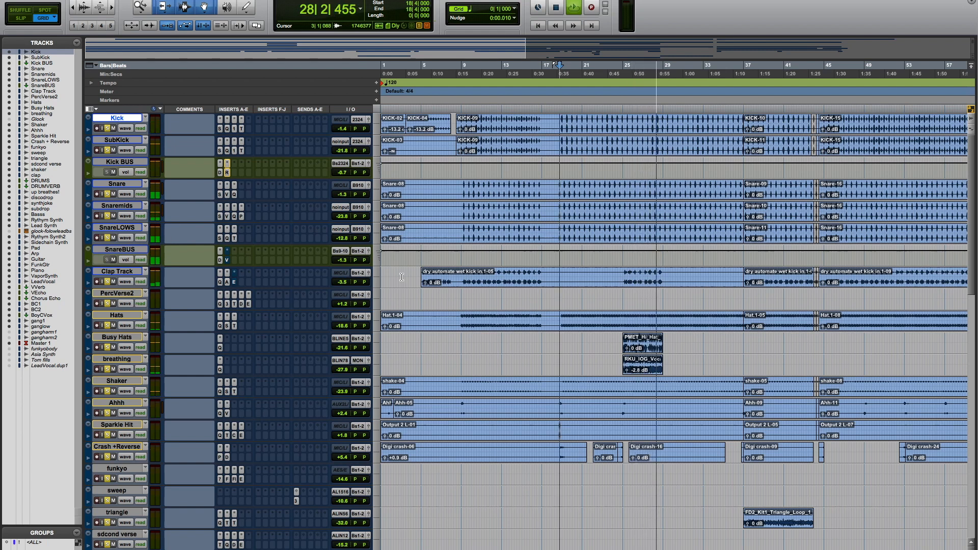
{"action": "key", "text": "space"}
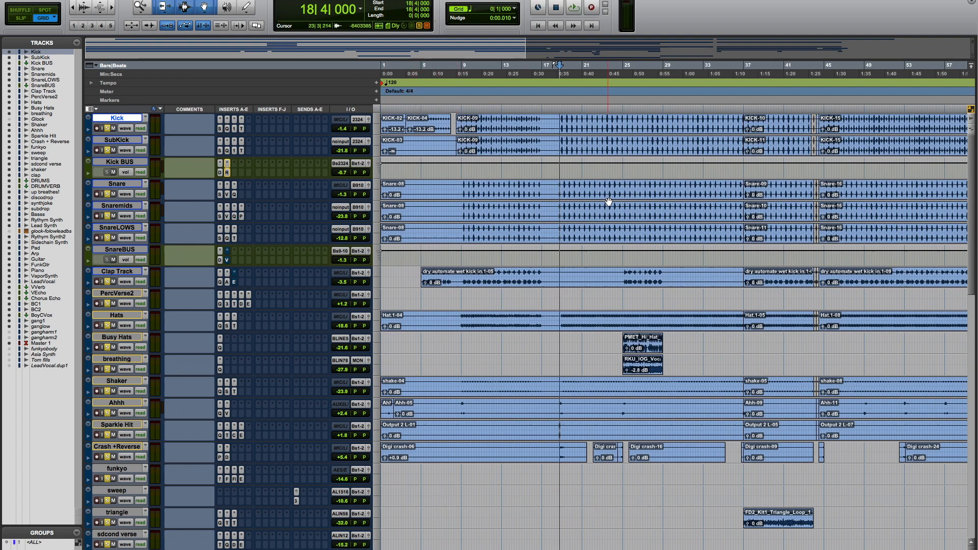
Step: Mute the soloed snare, clap, hat and other percussion tracks, leaving only Kick and SubKick audible
{"action": "scroll", "coordinate": [593, 191], "scroll_direction": "down", "scroll_amount": 7}
{"action": "scroll", "coordinate": [582, 204], "scroll_direction": "up", "scroll_amount": 7}
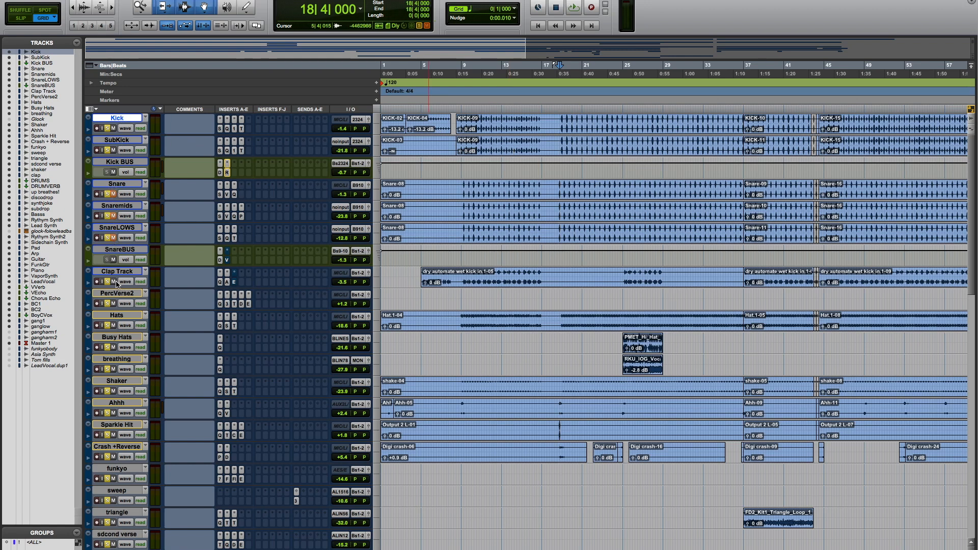
{"action": "scroll", "coordinate": [114, 304], "scroll_direction": "down", "scroll_amount": 2}
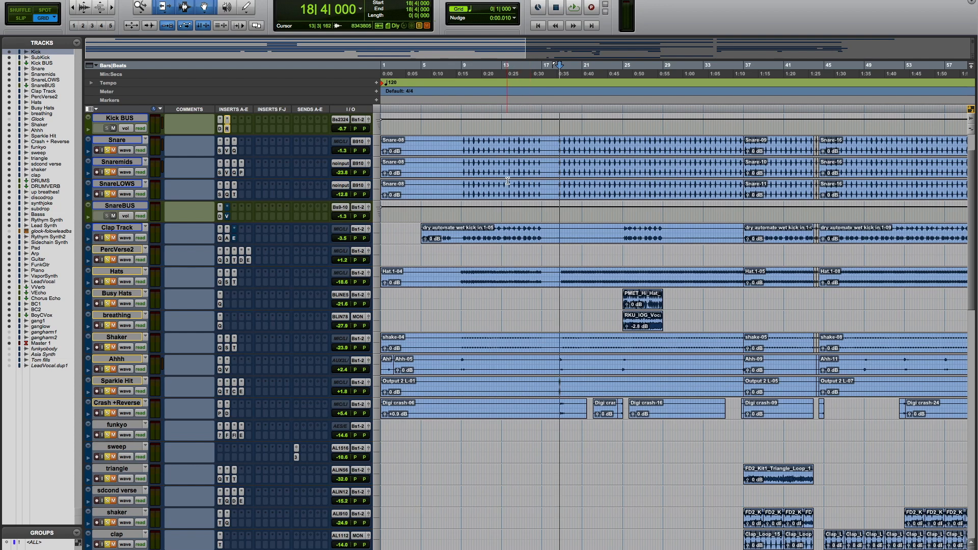
{"action": "scroll", "coordinate": [507, 181], "scroll_direction": "up", "scroll_amount": 2}
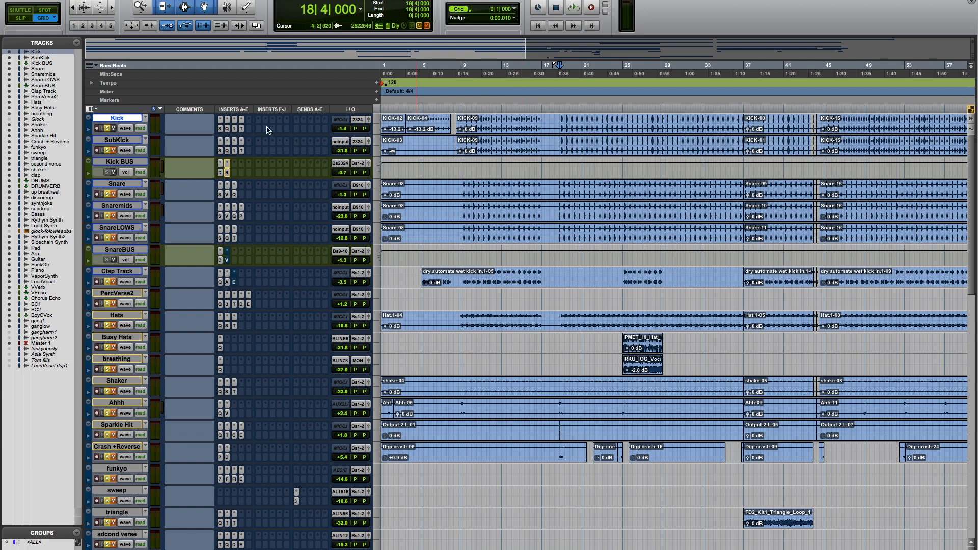
Step: Bypass the Saturn, Pro-Q 2, dbx 160 and Transient Shaper inserts on the Kick track
{"action": "left_click", "coordinate": [220, 119]}
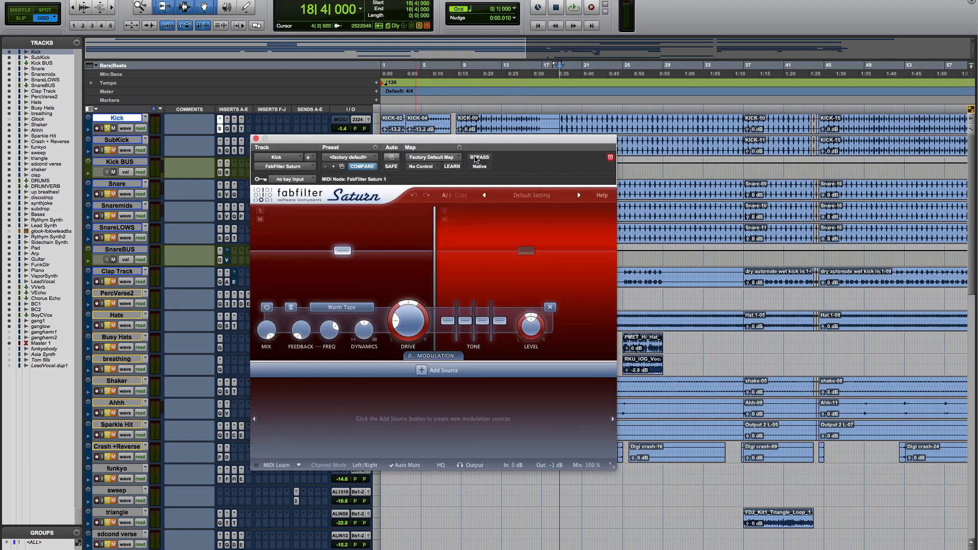
{"action": "left_click", "coordinate": [227, 128]}
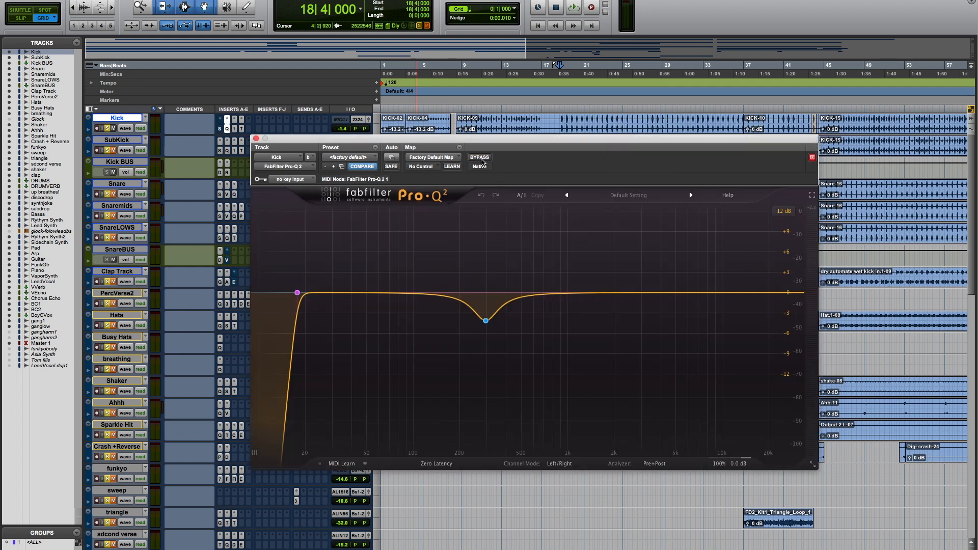
{"action": "left_click", "coordinate": [234, 129]}
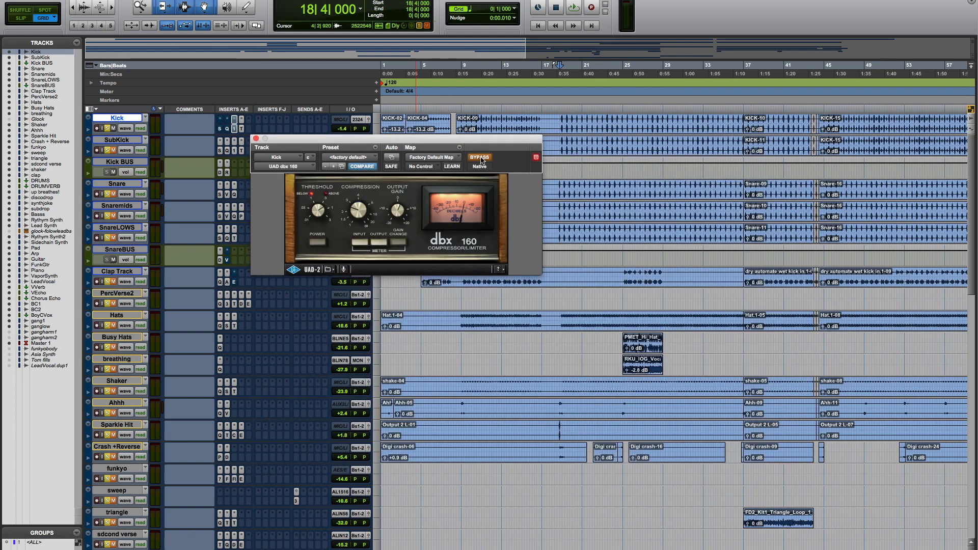
{"action": "left_click", "coordinate": [242, 129]}
Step: Listen to the kick tracks with the Kick inserts bypassed, and close the plug-in window
{"action": "key", "text": "space"}
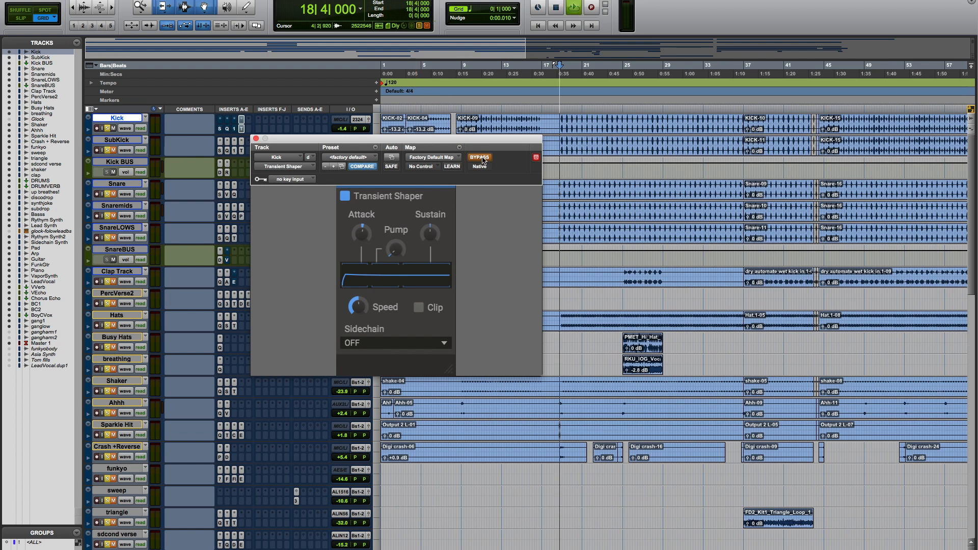
{"action": "left_click", "coordinate": [256, 139]}
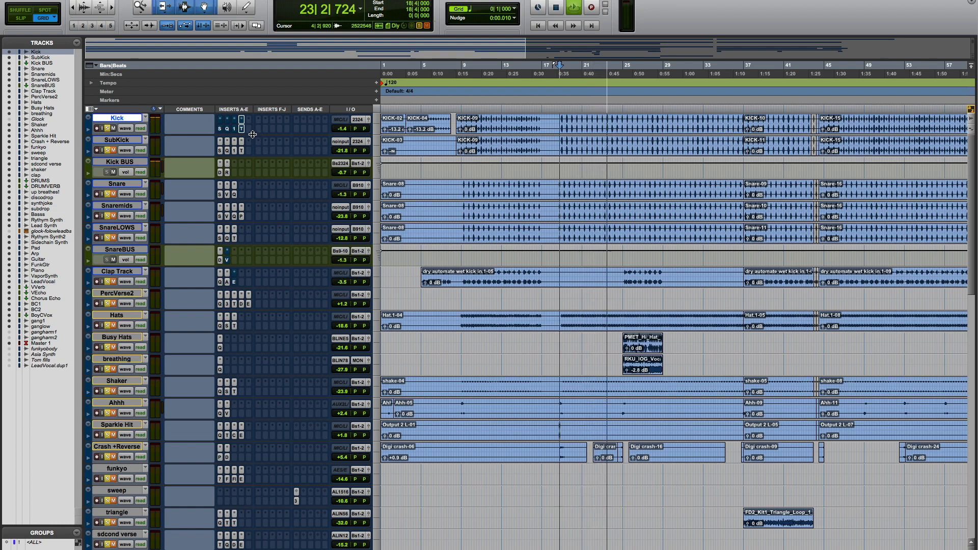
{"action": "key", "text": "space"}
{"action": "left_click", "coordinate": [220, 153]}
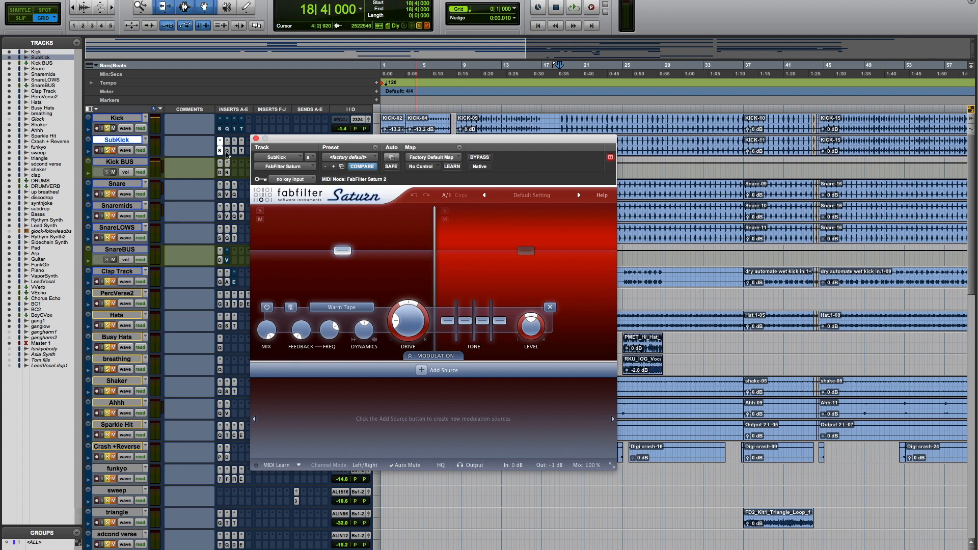
{"action": "left_click", "coordinate": [227, 152]}
{"action": "left_click", "coordinate": [227, 153]}
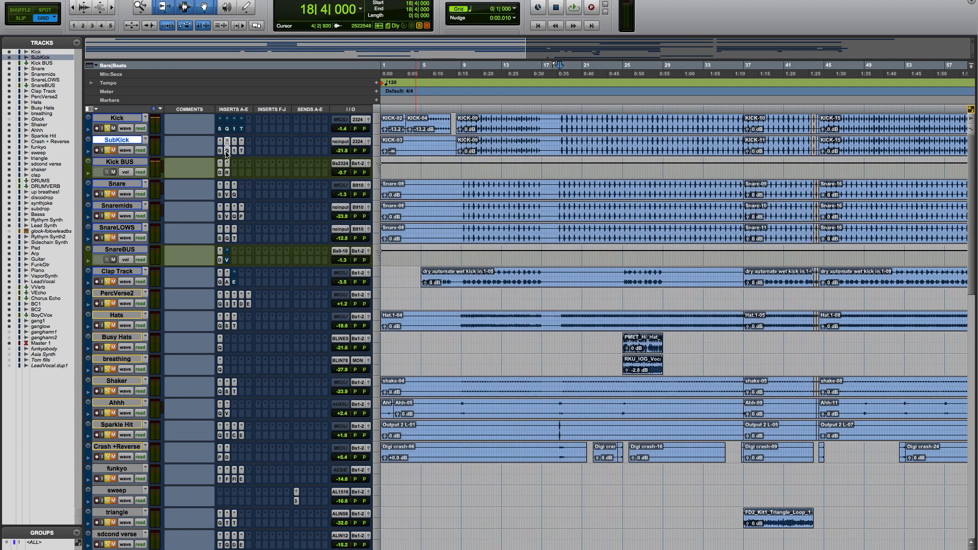
{"action": "left_click", "coordinate": [129, 119]}
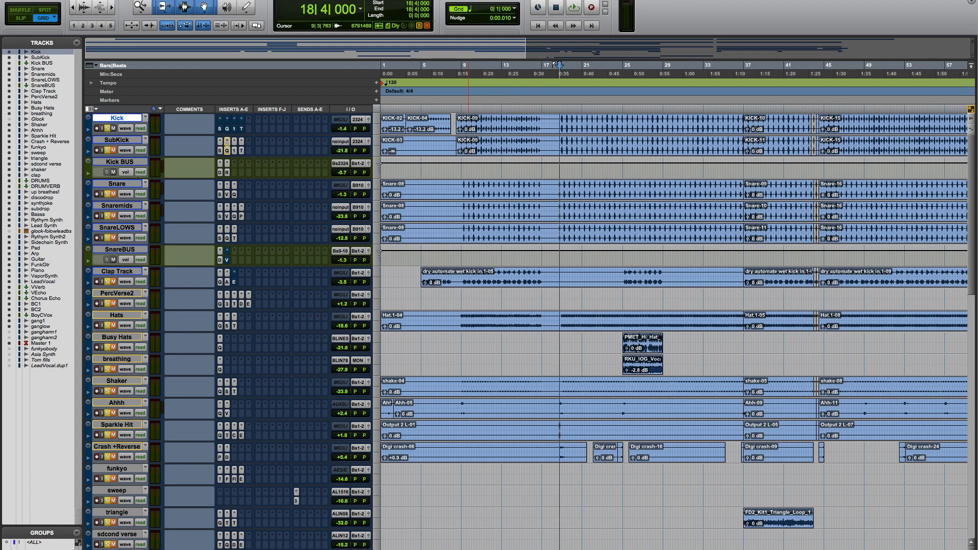
{"action": "left_click", "coordinate": [145, 0]}
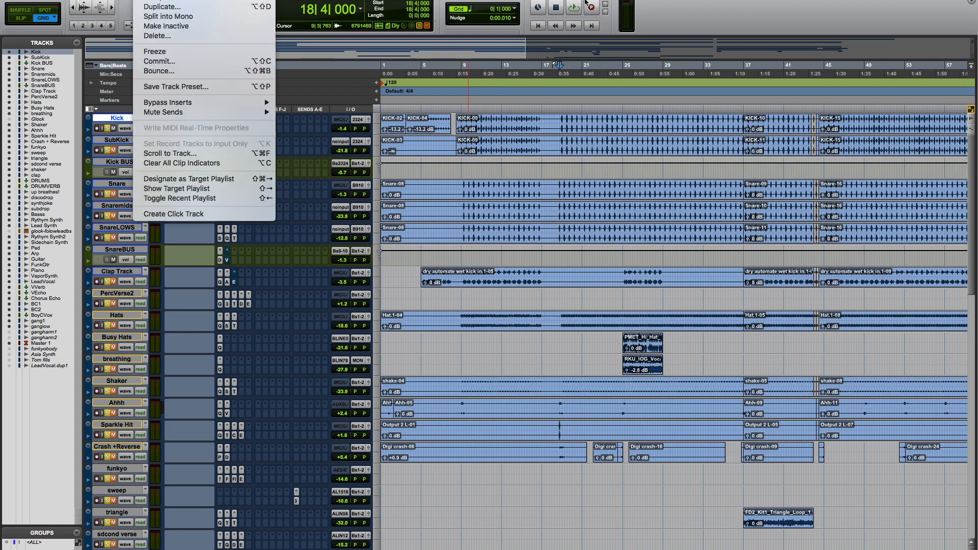
{"action": "left_click", "coordinate": [153, 0]}
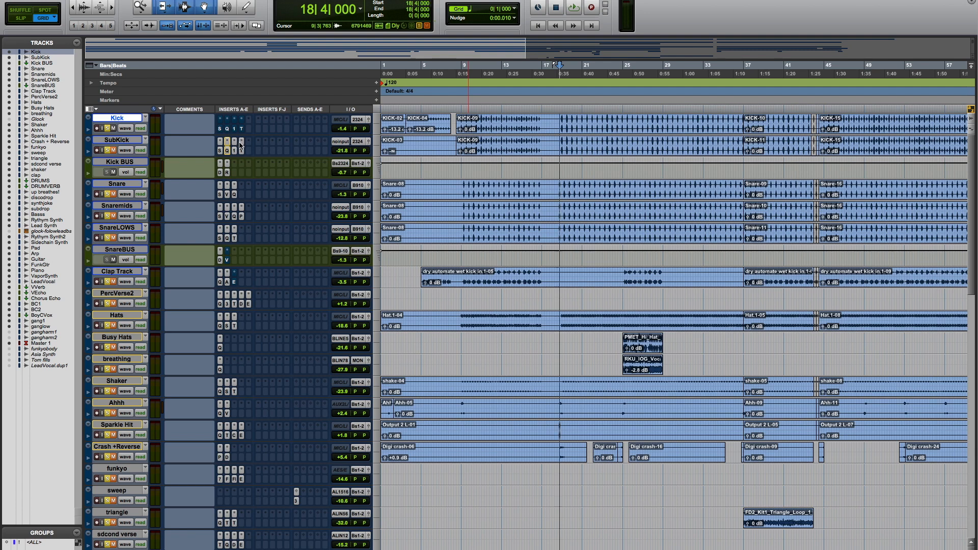
Step: Bypass the Saturn, dbx 160 and Transient Shaper inserts on the SubKick track
{"action": "left_click", "coordinate": [220, 151]}
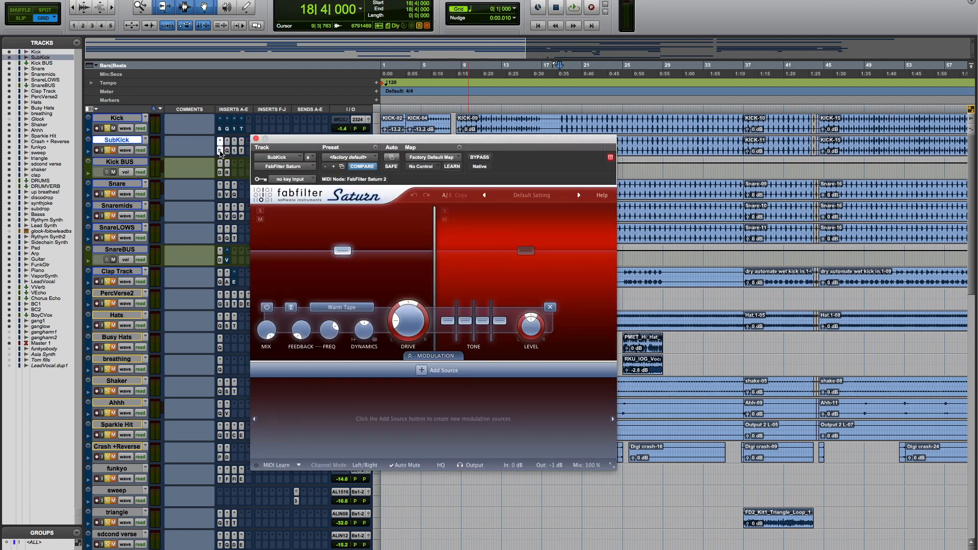
{"action": "left_click", "coordinate": [479, 158]}
{"action": "left_click", "coordinate": [256, 139]}
{"action": "left_click", "coordinate": [235, 151]}
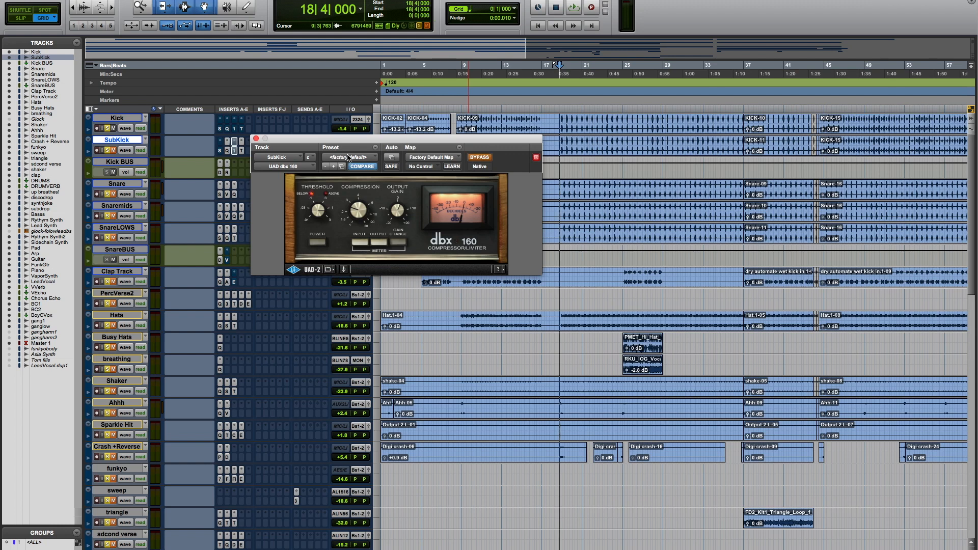
{"action": "left_click", "coordinate": [256, 139]}
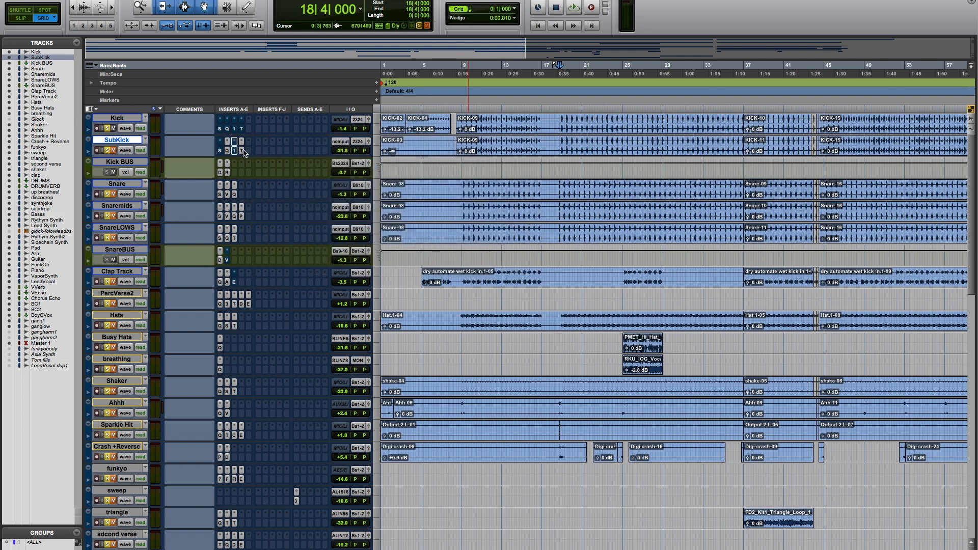
{"action": "left_click", "coordinate": [242, 152]}
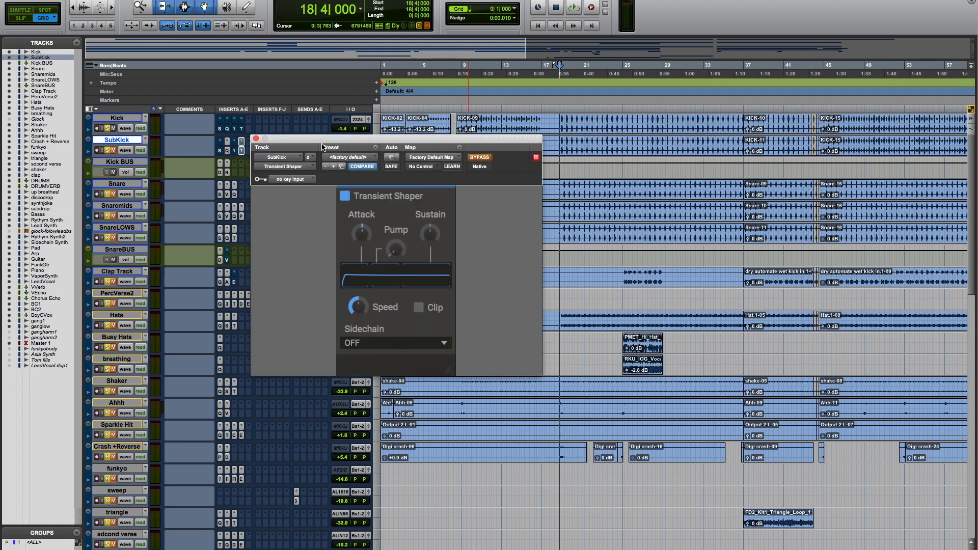
{"action": "left_click", "coordinate": [256, 138]}
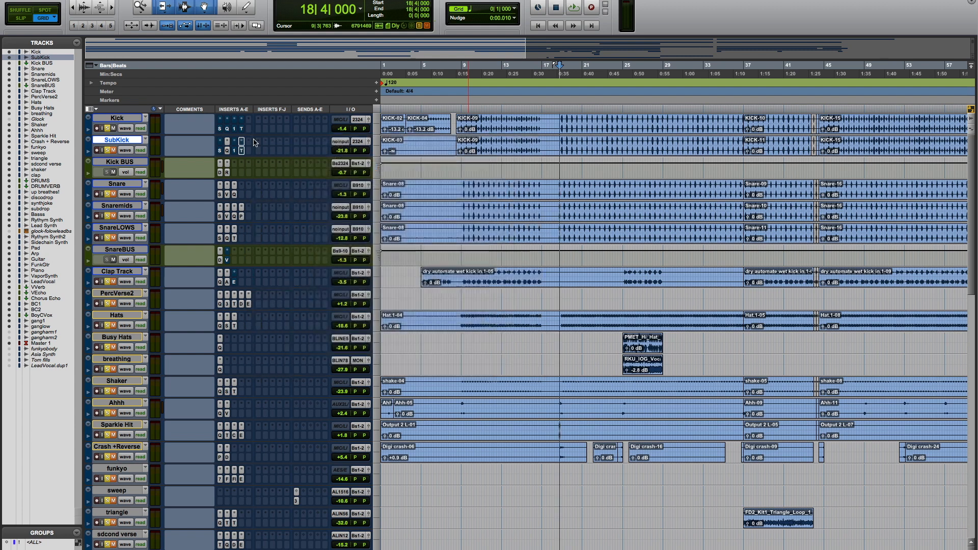
Step: Open the SubKick track's Pro-Q 2 equalizer clear of the track controls, and mute the Kick track
{"action": "left_click", "coordinate": [227, 150]}
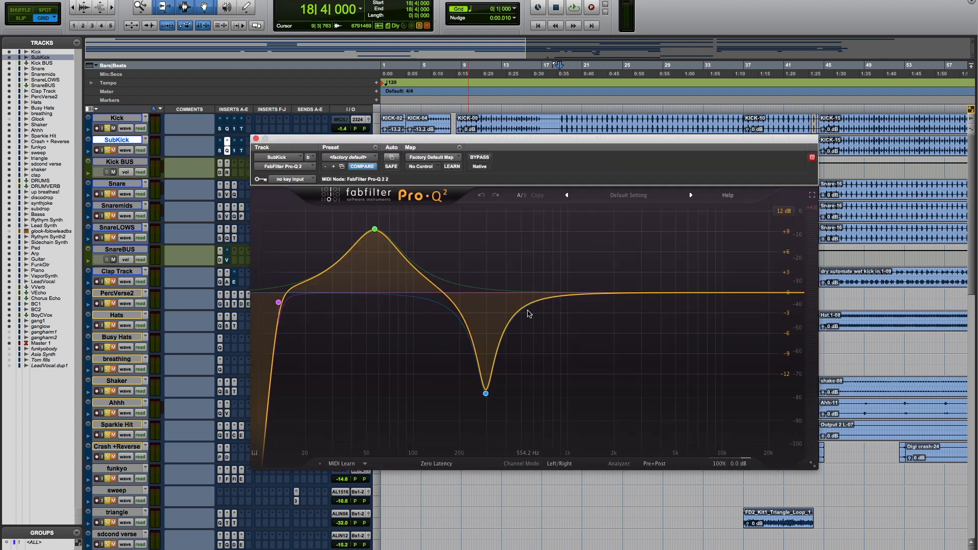
{"action": "left_click_drag", "start_coordinate": [528, 143], "coordinate": [569, 144]}
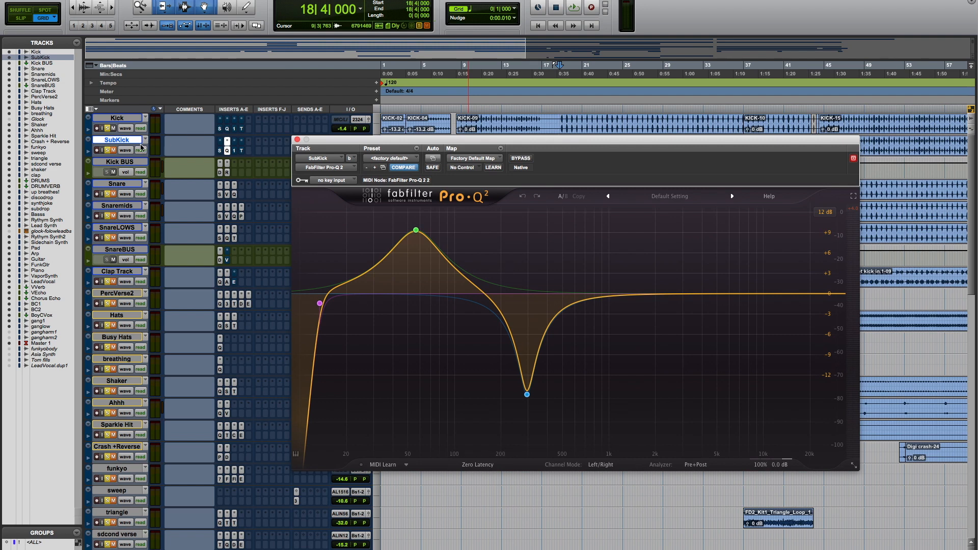
{"action": "left_click", "coordinate": [115, 129]}
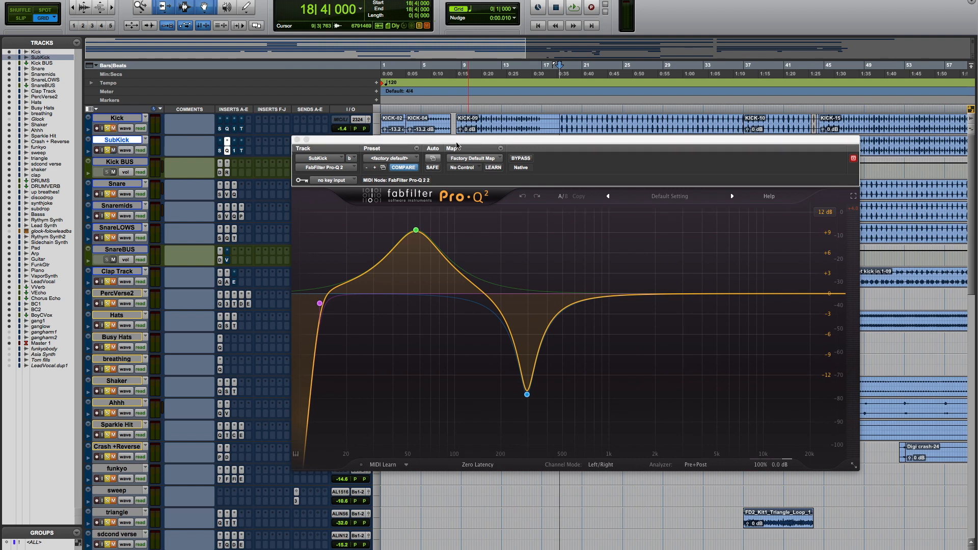
{"action": "left_click_drag", "start_coordinate": [458, 144], "coordinate": [521, 186]}
Step: Play the SubKick track and audition the low-frequency boost band in its Pro-Q 2 equalizer
{"action": "mouse_move", "coordinate": [482, 274]}
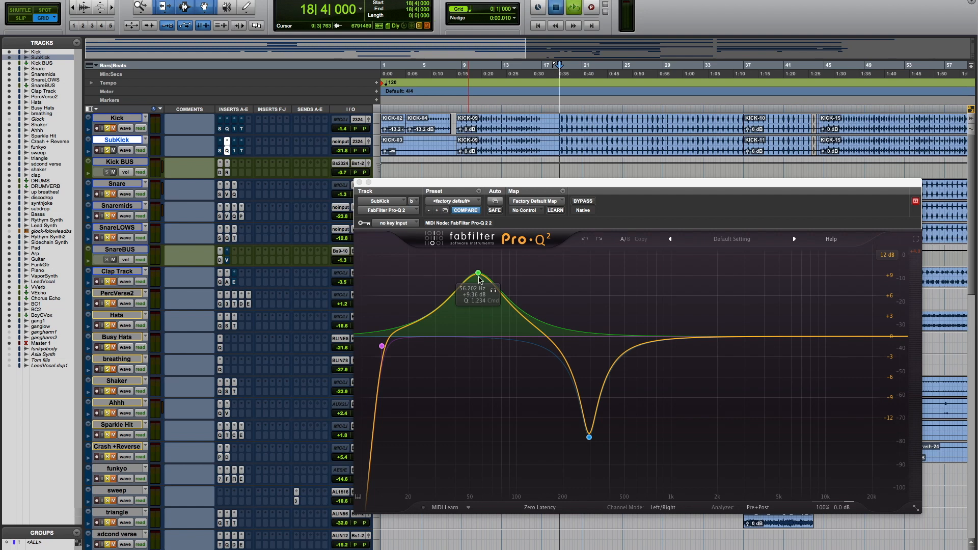
{"action": "key", "text": "space"}
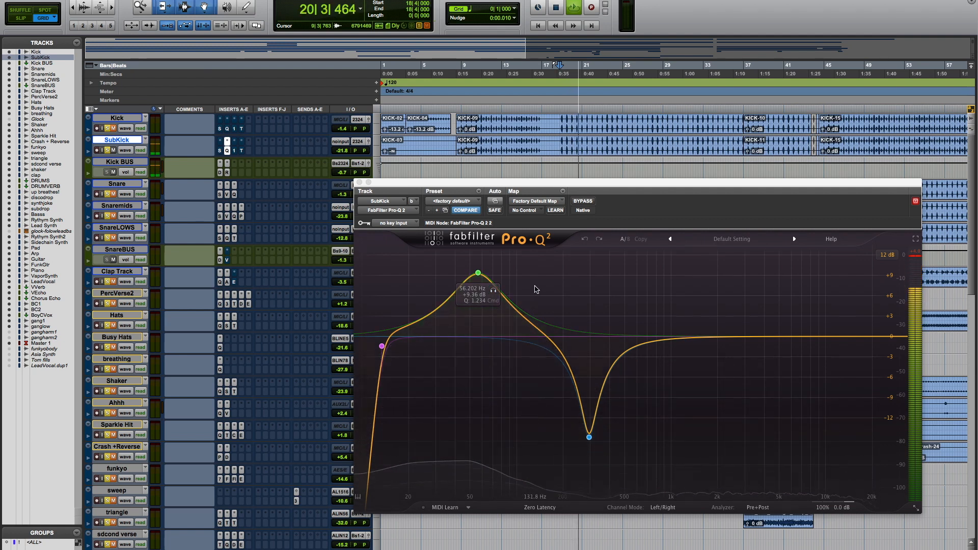
{"action": "left_click", "coordinate": [494, 293]}
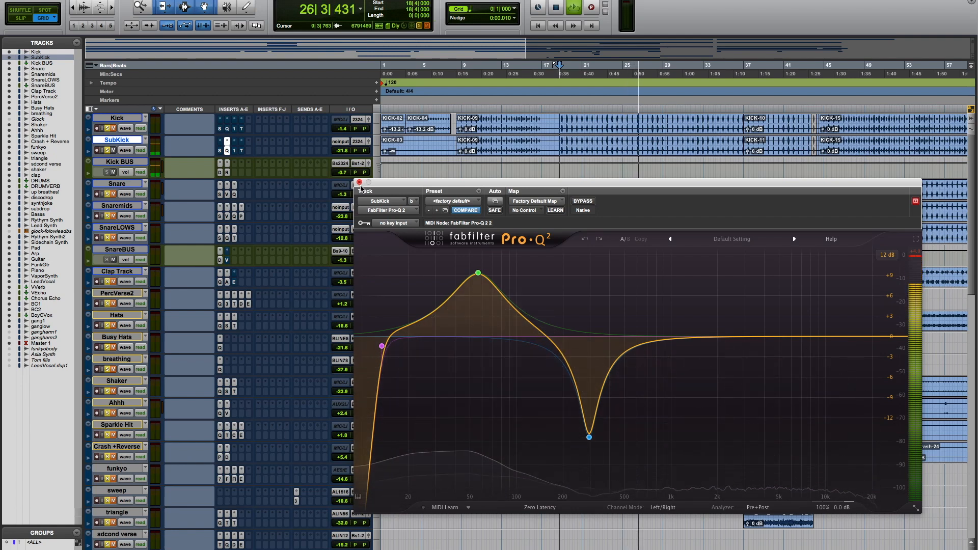
Step: Stop playback of the SubKick track and close its Pro-Q 2 equalizer
{"action": "key", "text": "space"}
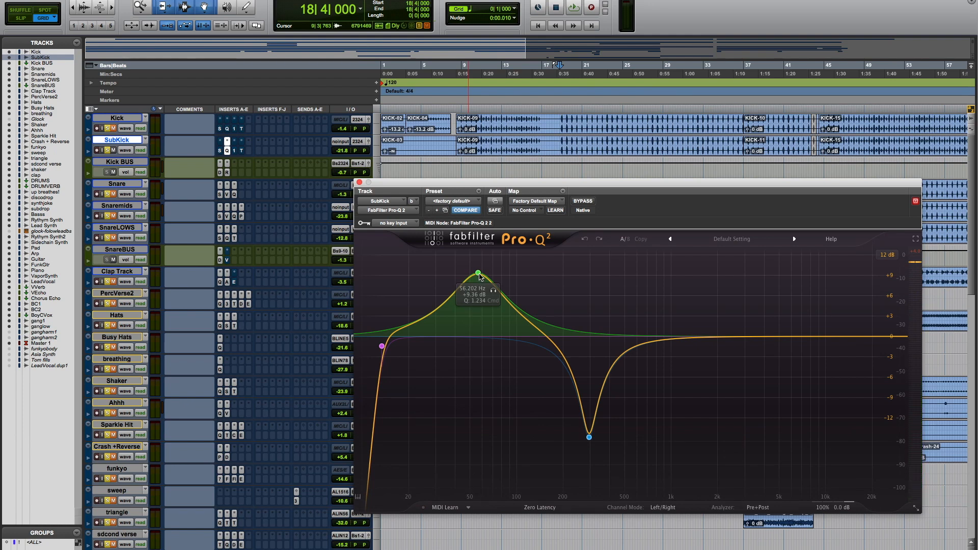
{"action": "left_click", "coordinate": [360, 183]}
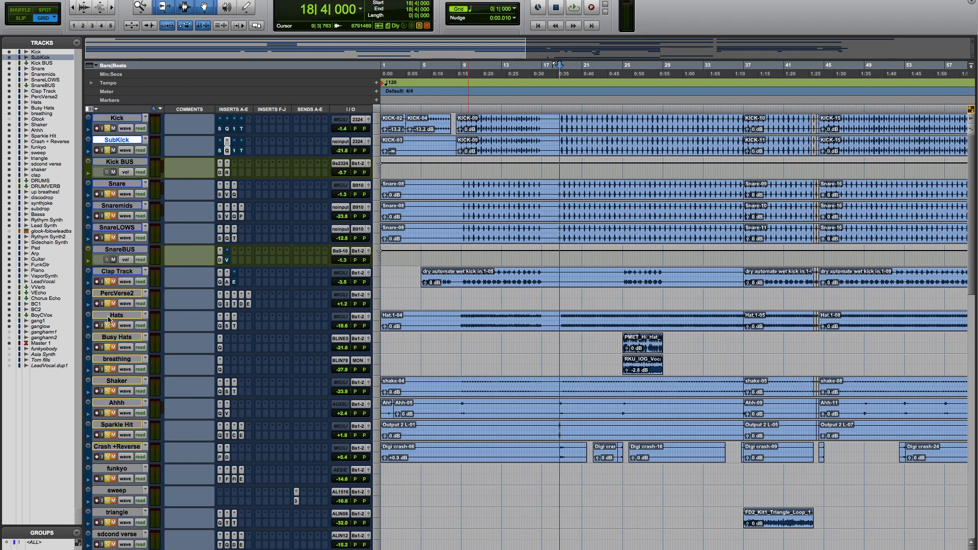
Step: Look over the drum tracks from Kick down to the DRUMS and DRUMVERB buses, including the arrangement further along the timeline
{"action": "scroll", "coordinate": [156, 304], "scroll_direction": "down", "scroll_amount": 3}
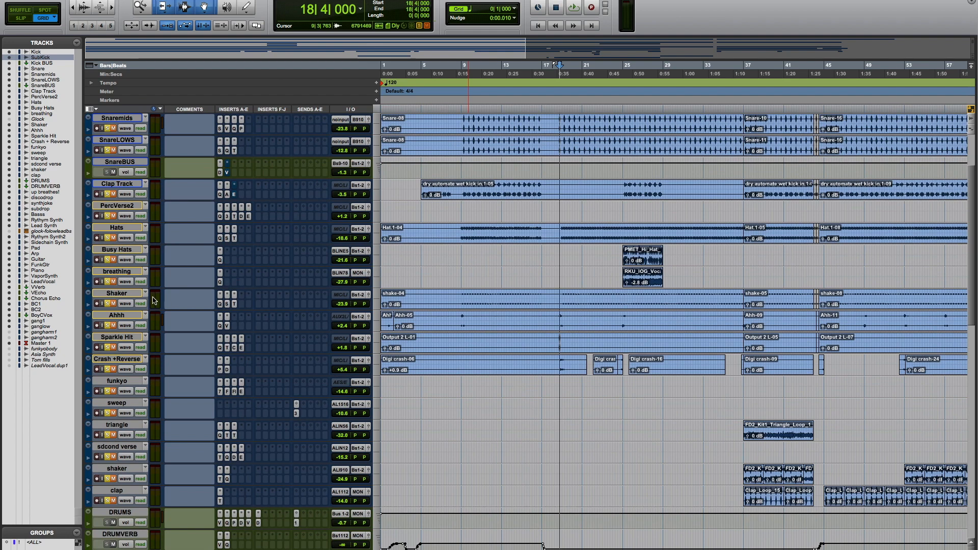
{"action": "scroll", "coordinate": [150, 262], "scroll_direction": "down", "scroll_amount": 3}
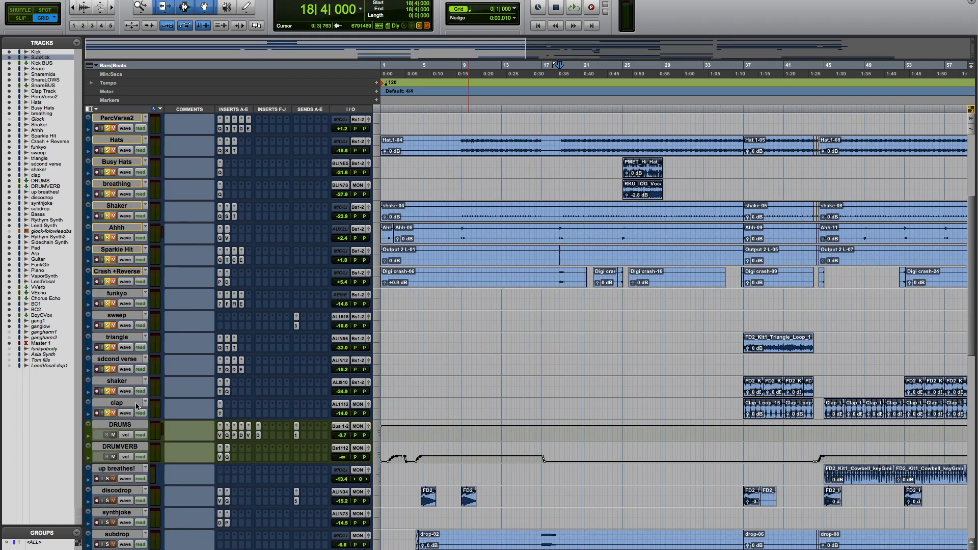
{"action": "scroll", "coordinate": [126, 428], "scroll_direction": "up", "scroll_amount": 6}
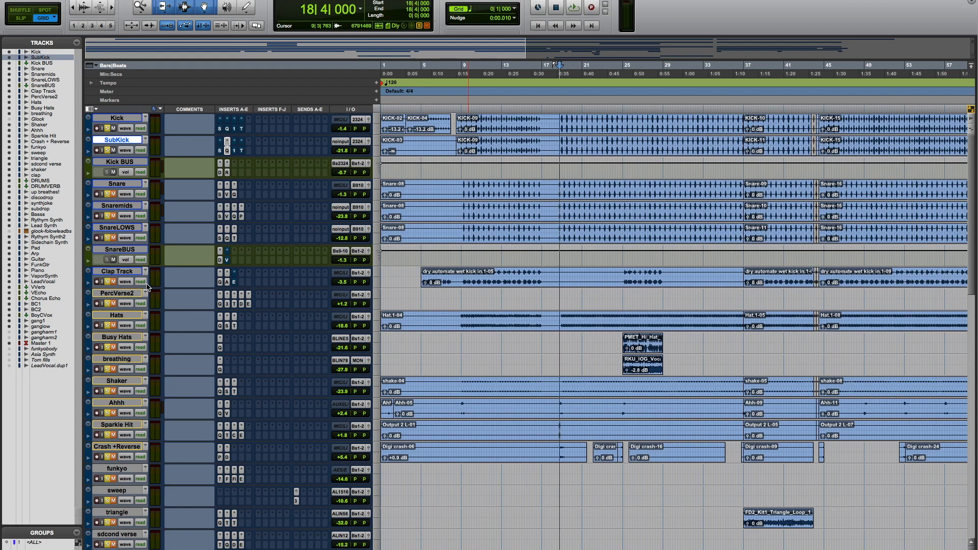
{"action": "scroll", "coordinate": [149, 290], "scroll_direction": "down", "scroll_amount": 4}
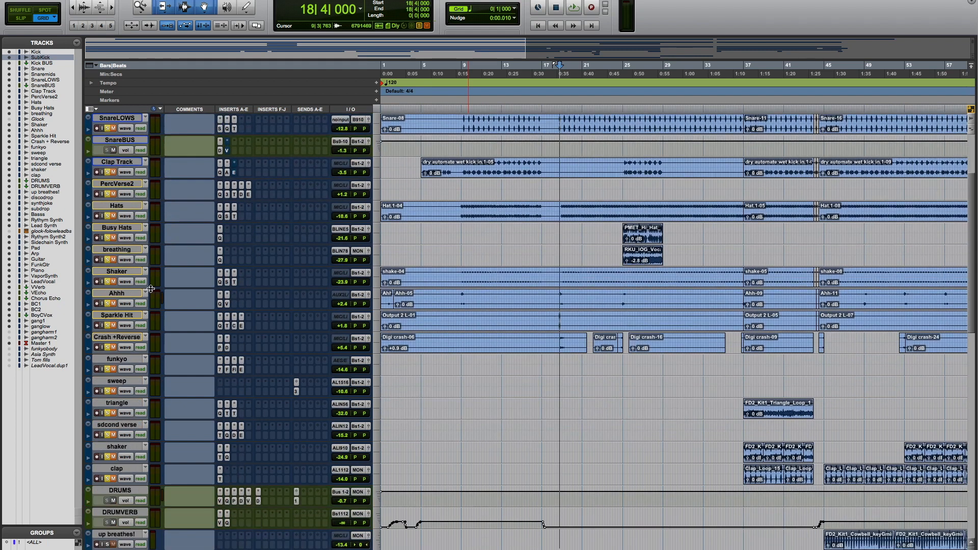
{"action": "scroll", "coordinate": [151, 292], "scroll_direction": "down", "scroll_amount": 1}
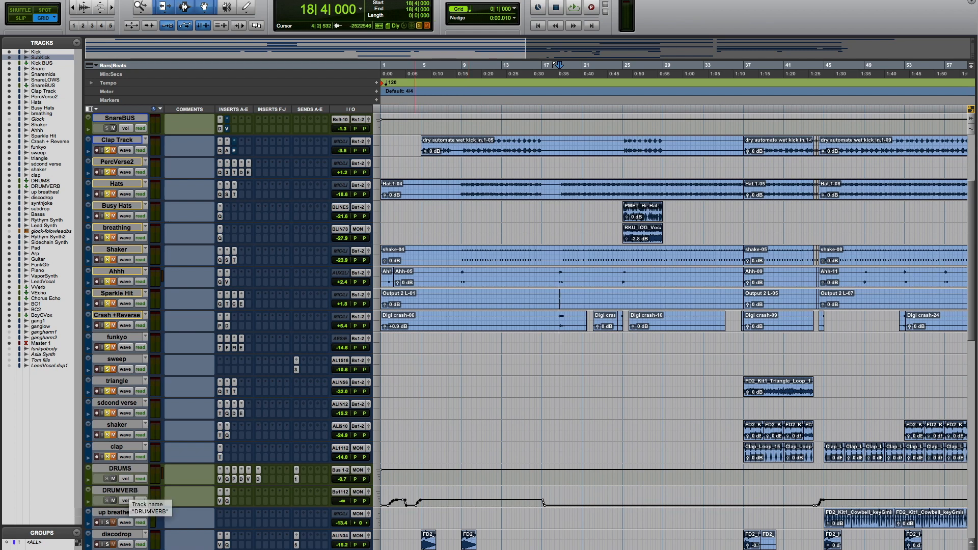
{"action": "scroll", "coordinate": [415, 504], "scroll_direction": "right", "scroll_amount": 5}
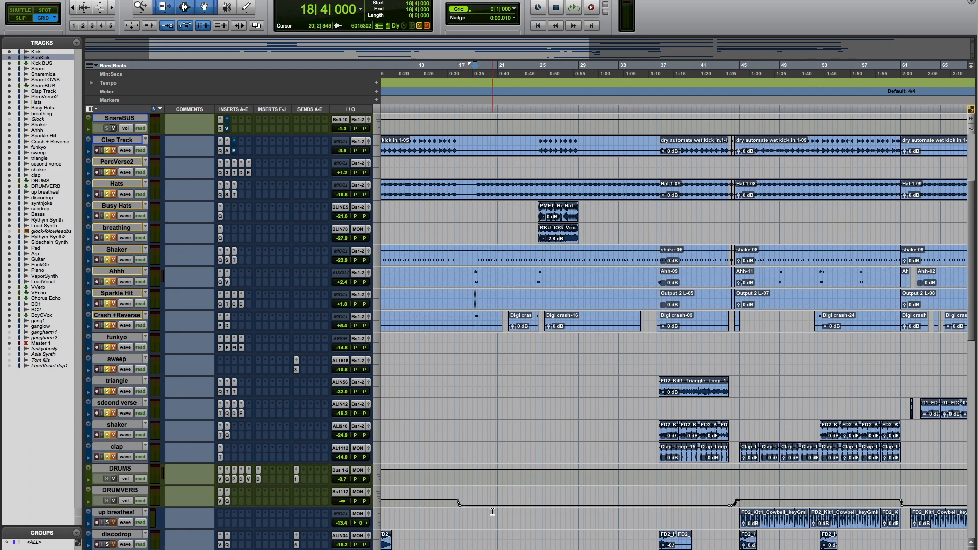
{"action": "scroll", "coordinate": [270, 300], "scroll_direction": "down", "scroll_amount": 2}
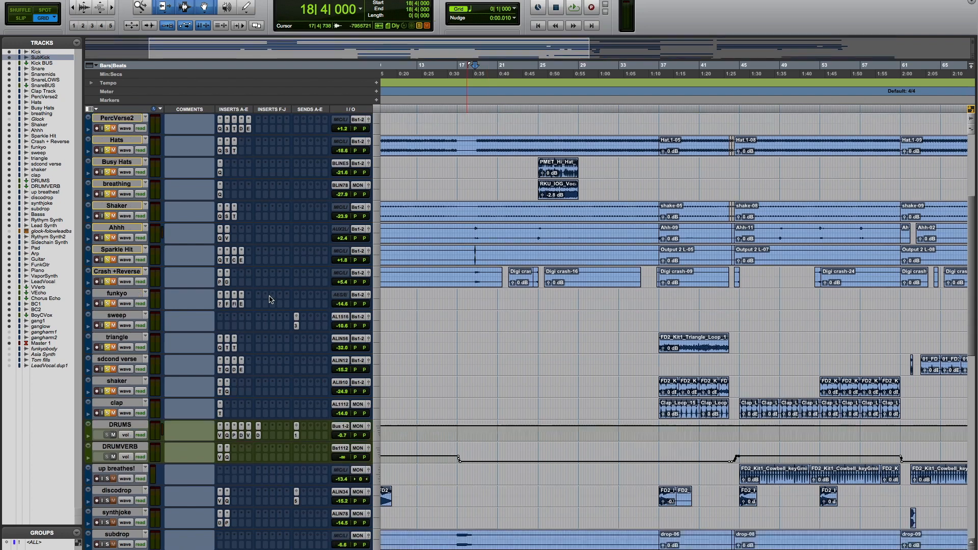
{"action": "scroll", "coordinate": [270, 299], "scroll_direction": "up", "scroll_amount": 8}
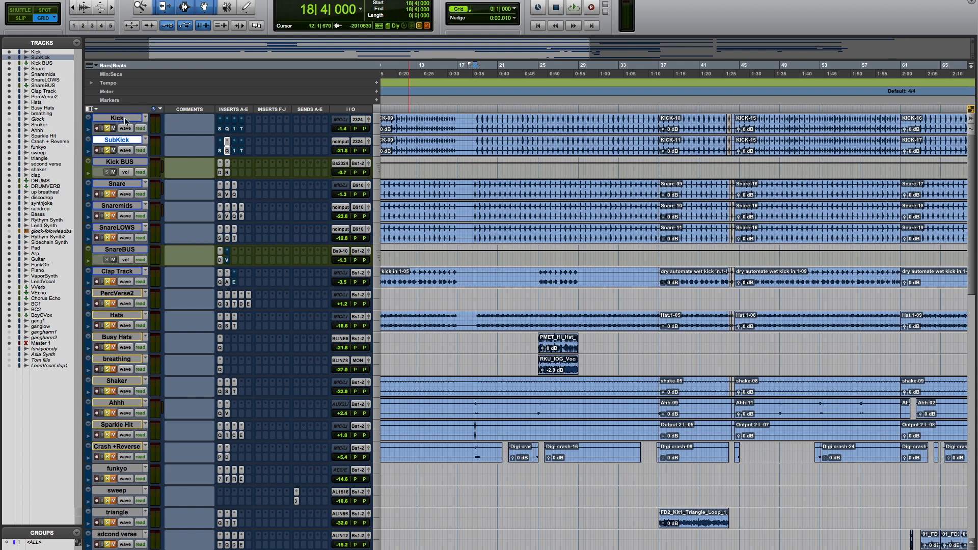
Step: Take the Saturn insert on the Kick track out of bypass and close its plug-in window
{"action": "left_click", "coordinate": [142, 119]}
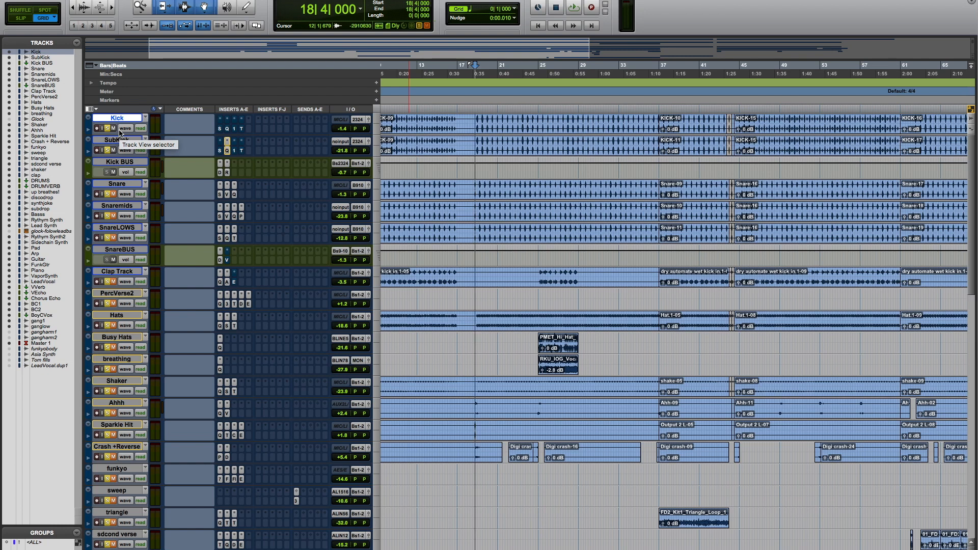
{"action": "left_click", "coordinate": [119, 140]}
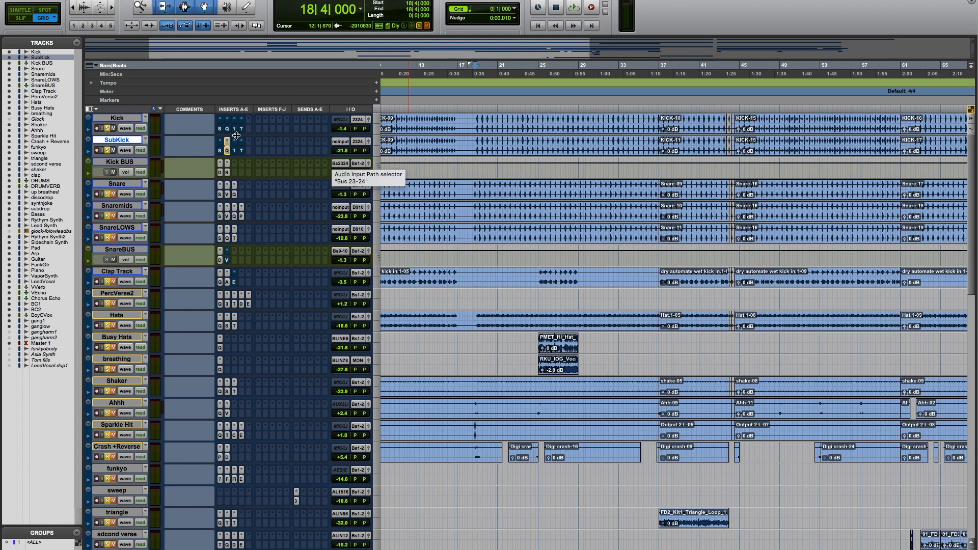
{"action": "left_click", "coordinate": [220, 131]}
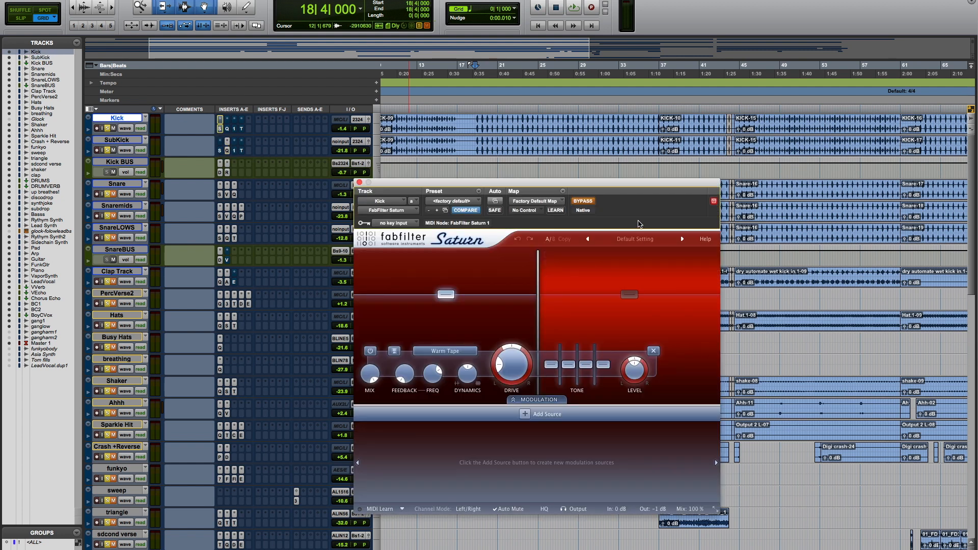
{"action": "left_click", "coordinate": [583, 201]}
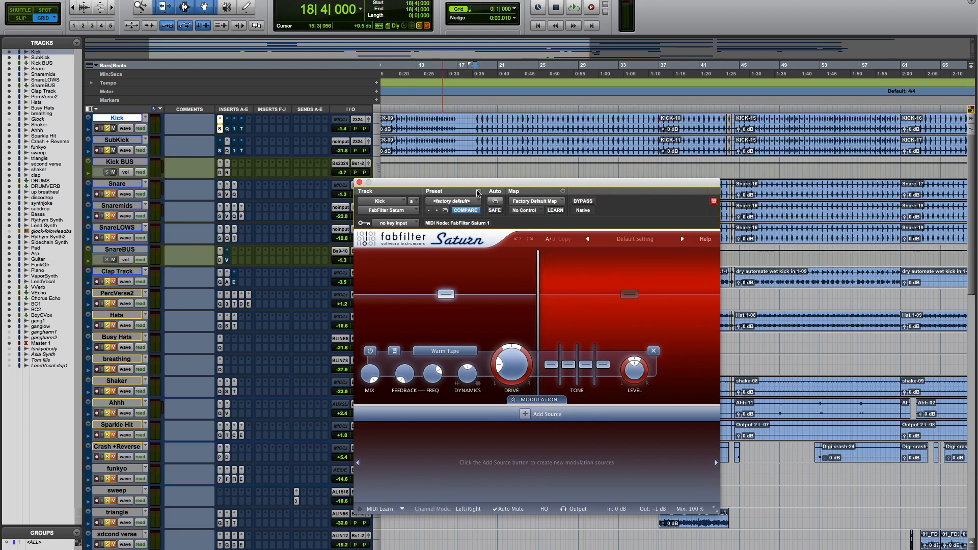
{"action": "left_click", "coordinate": [360, 182]}
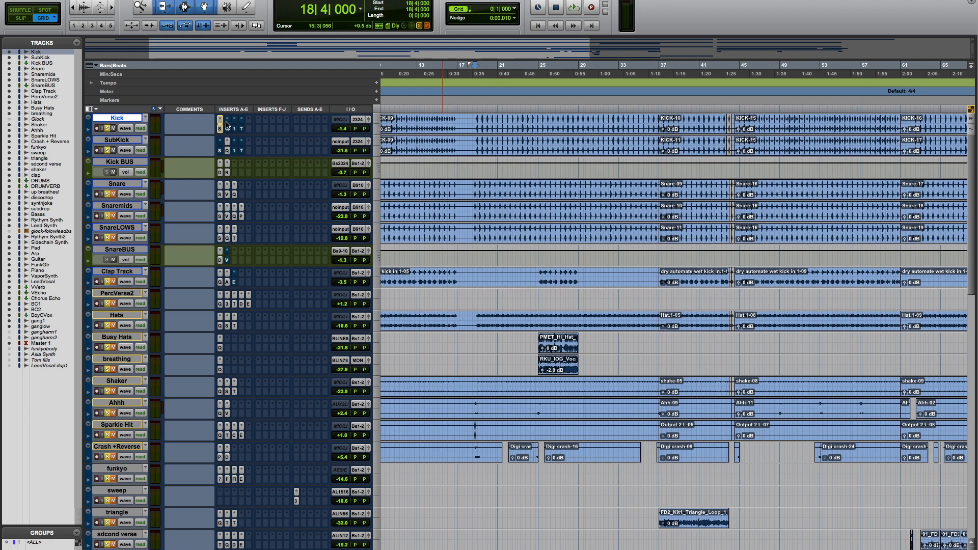
Step: Mute the SubKick track and compare the Kick in playback with its Saturn insert active and bypassed, leaving Saturn active
{"action": "left_click", "coordinate": [221, 130]}
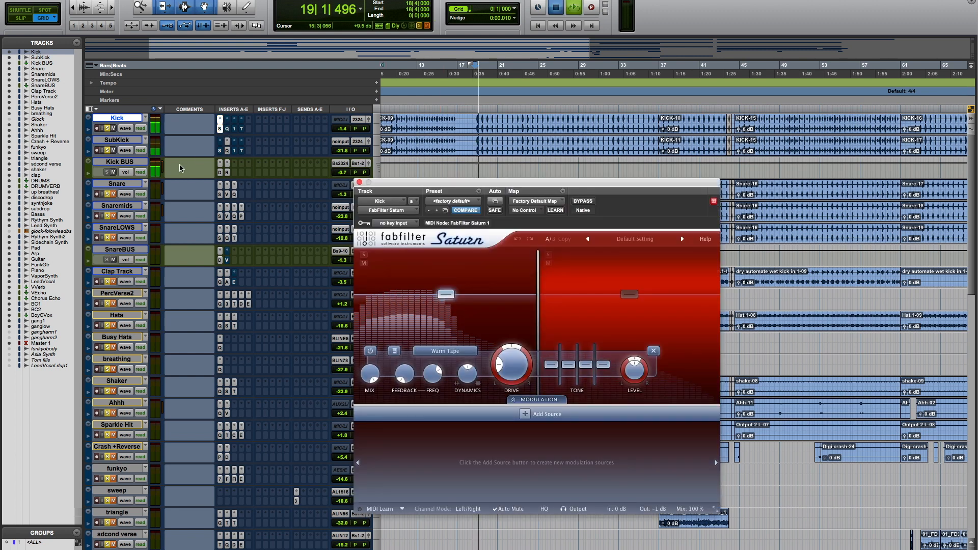
{"action": "left_click", "coordinate": [113, 152]}
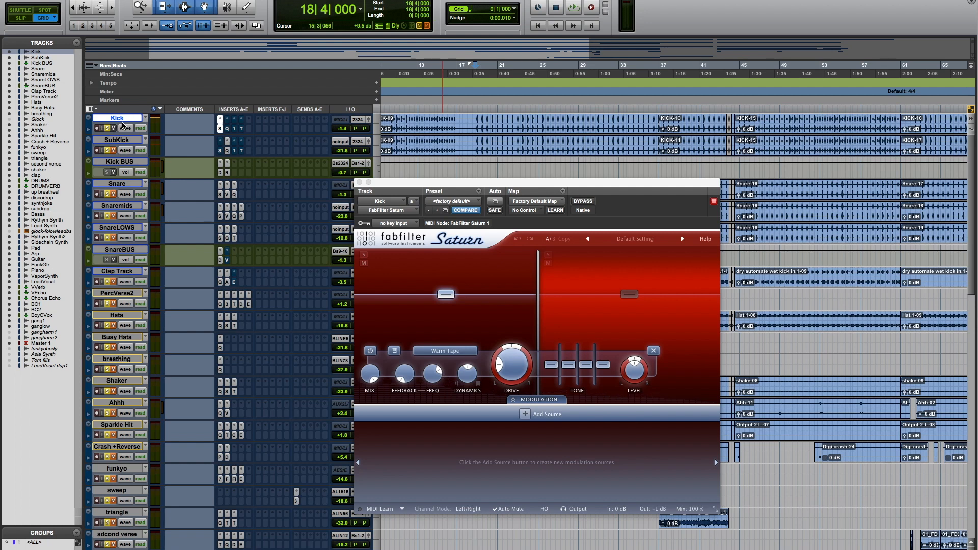
{"action": "key", "text": "space"}
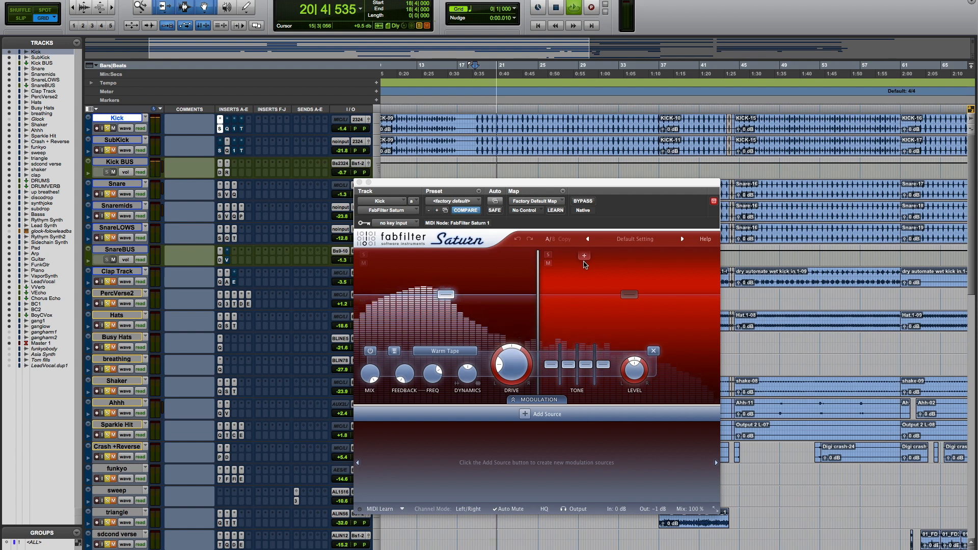
{"action": "left_click", "coordinate": [583, 201]}
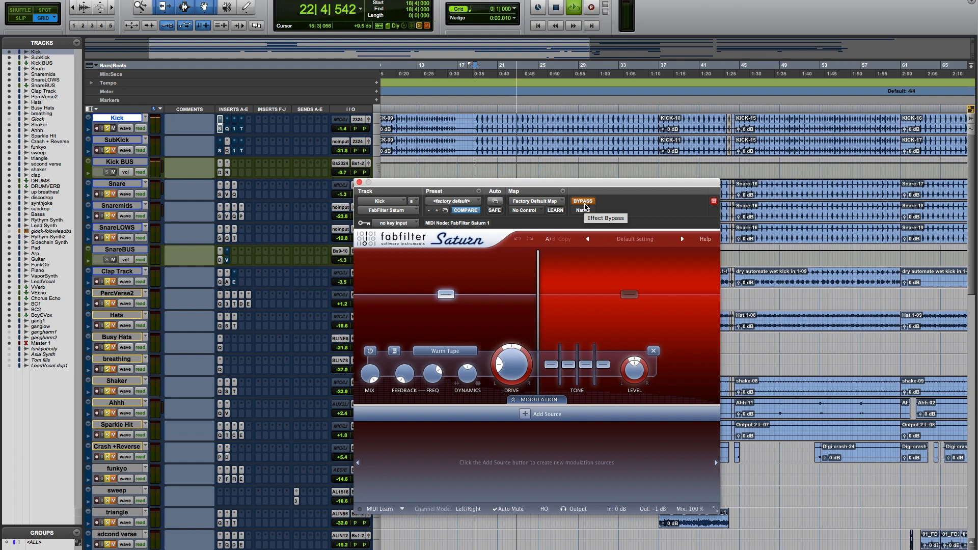
{"action": "left_click", "coordinate": [584, 202]}
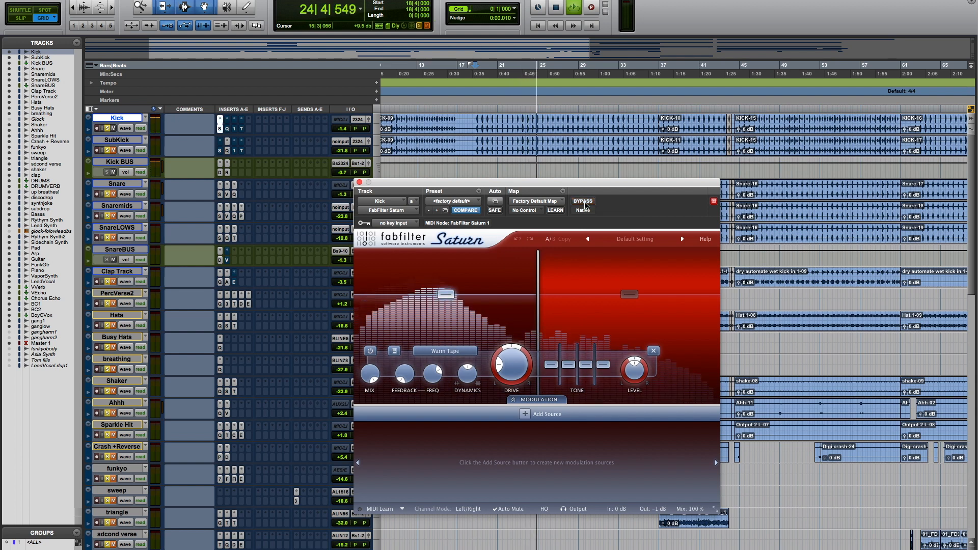
{"action": "left_click", "coordinate": [584, 202]}
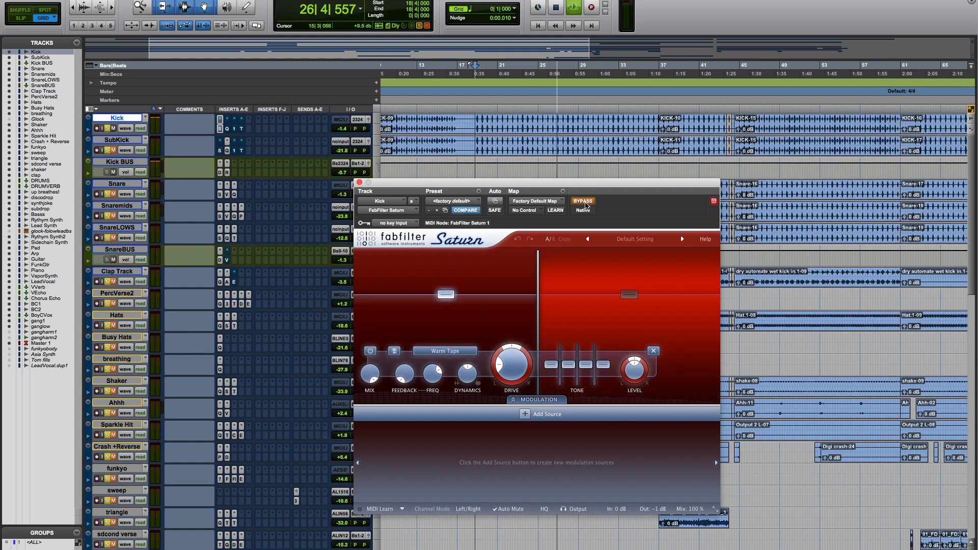
{"action": "key", "text": "space"}
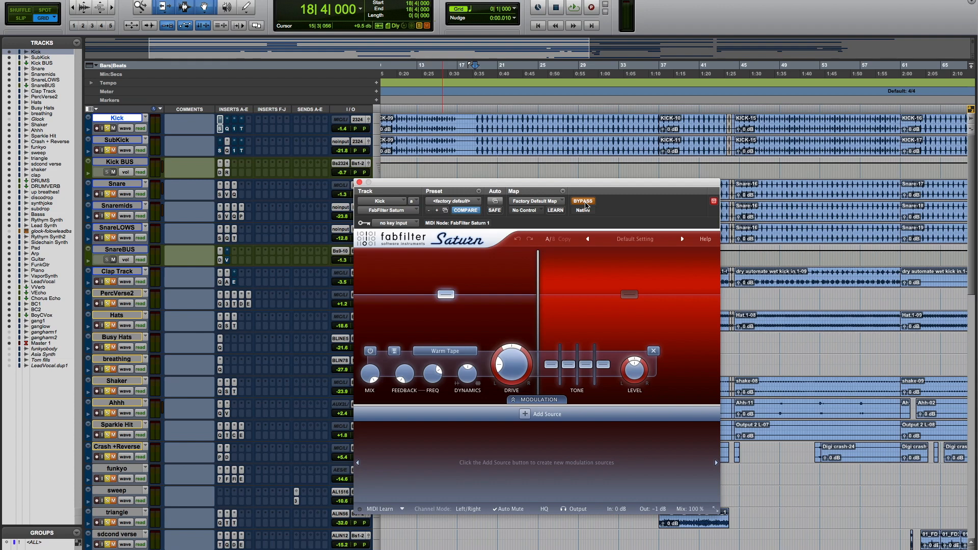
{"action": "left_click", "coordinate": [360, 182]}
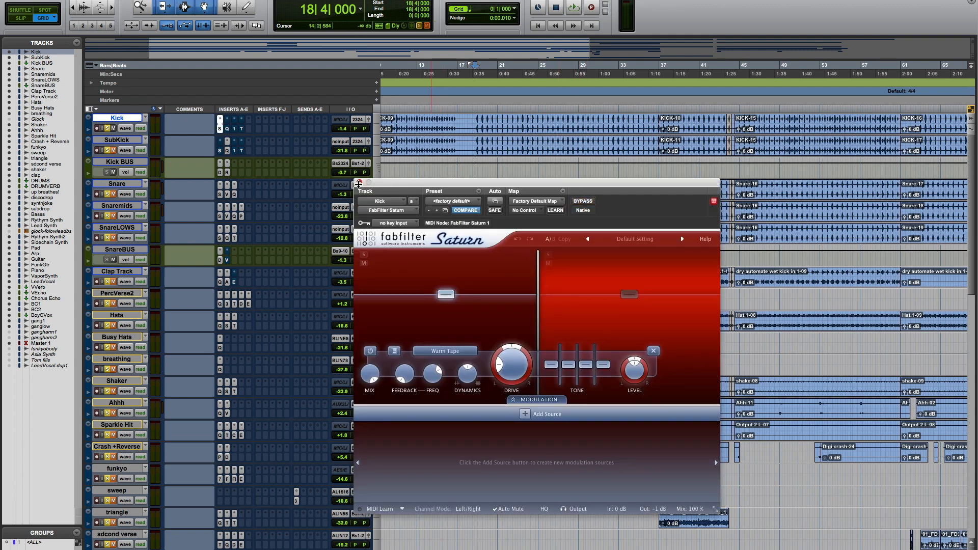
{"action": "left_click", "coordinate": [359, 182]}
Step: Take the Kick track's Pro-Q 2 and dbx 160 inserts out of bypass
{"action": "left_click", "coordinate": [228, 130]}
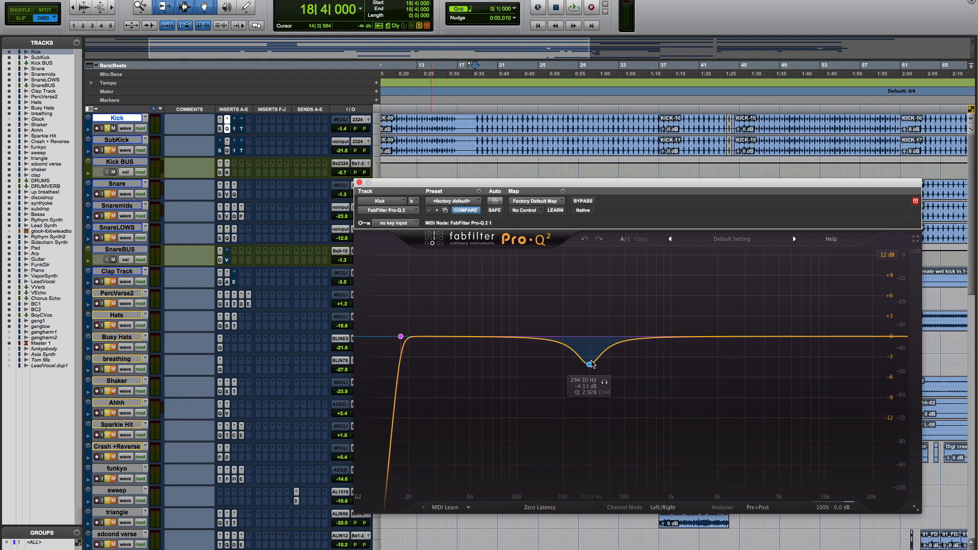
{"action": "left_click", "coordinate": [359, 182]}
{"action": "left_click", "coordinate": [235, 131]}
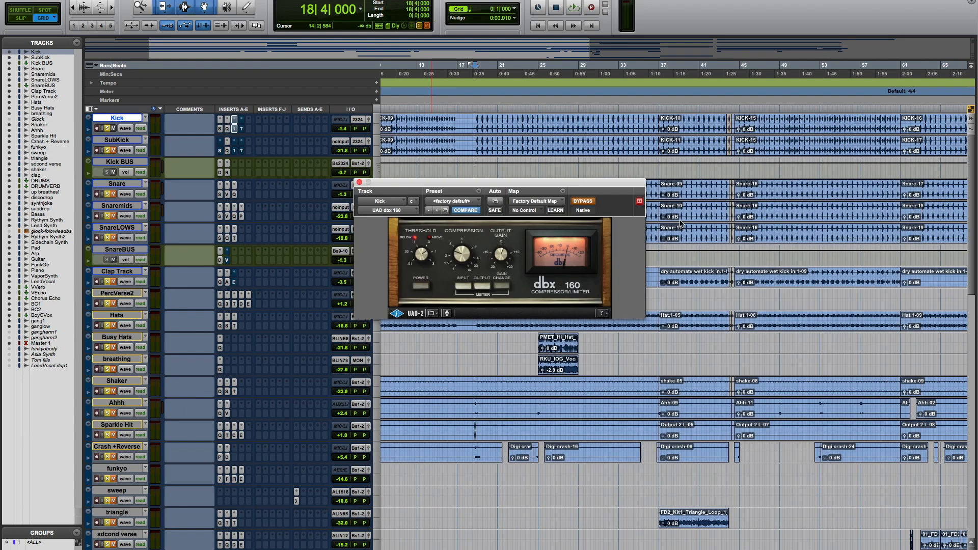
{"action": "left_click", "coordinate": [584, 202]}
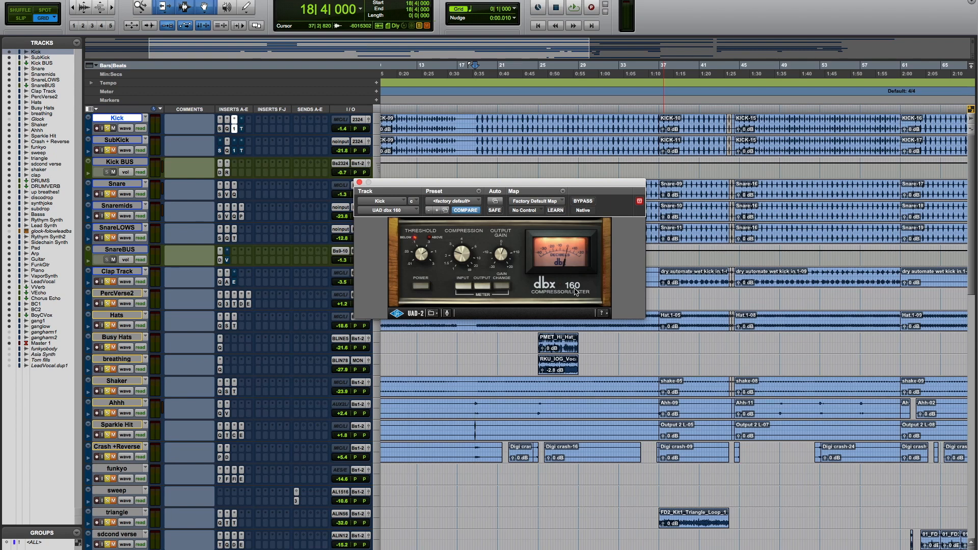
Step: Play the Kick and compare its sound with the dbx 160 compressor active and bypassed, leaving the compressor active
{"action": "key", "text": "space"}
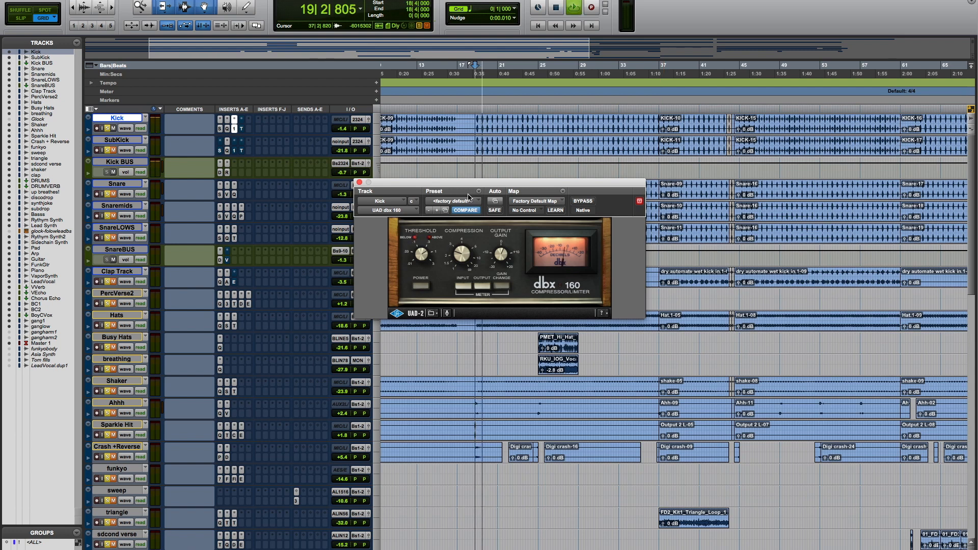
{"action": "left_click", "coordinate": [579, 202]}
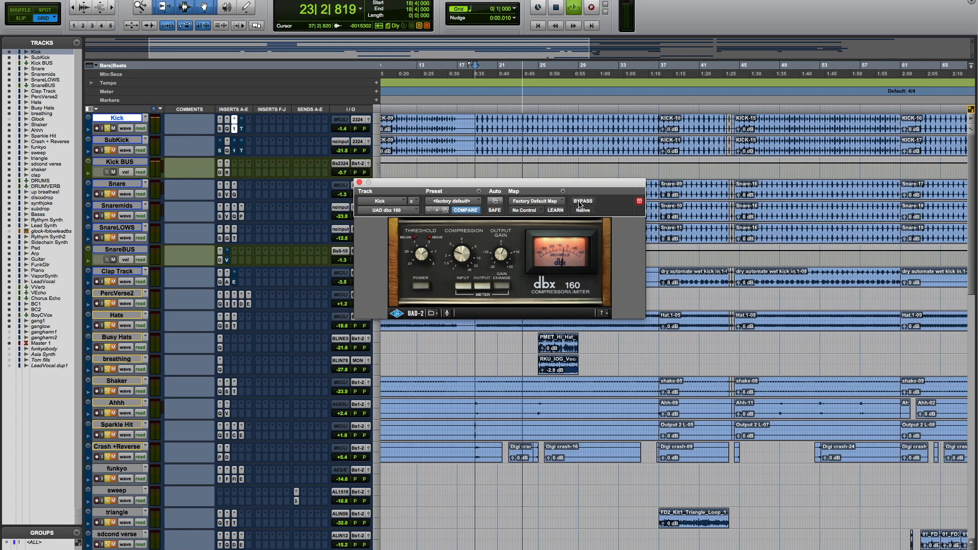
{"action": "key", "text": "space"}
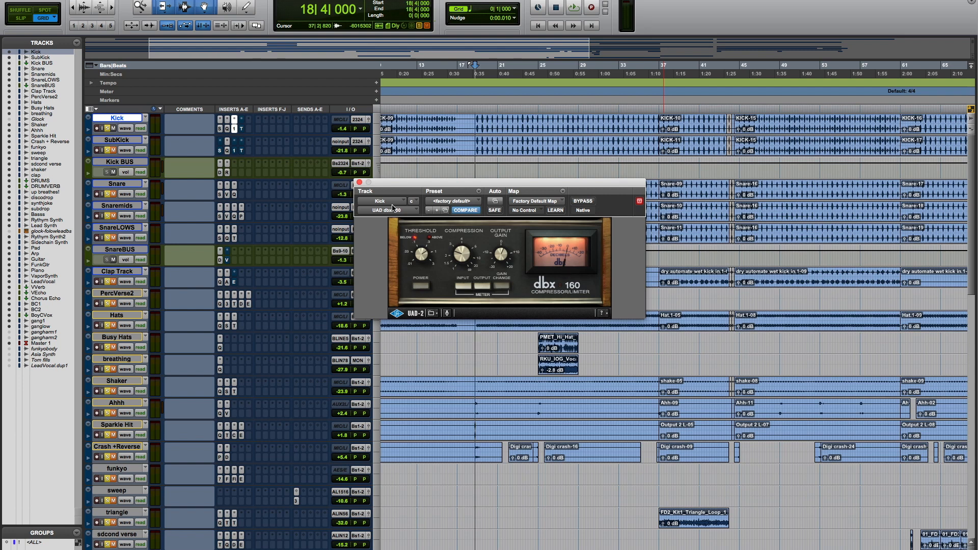
{"action": "left_click", "coordinate": [359, 183]}
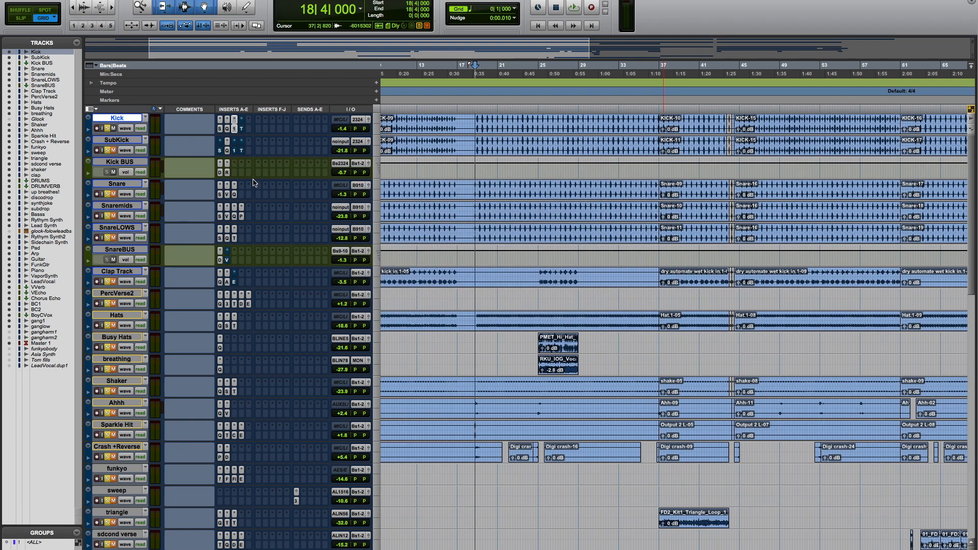
{"action": "left_click", "coordinate": [235, 129]}
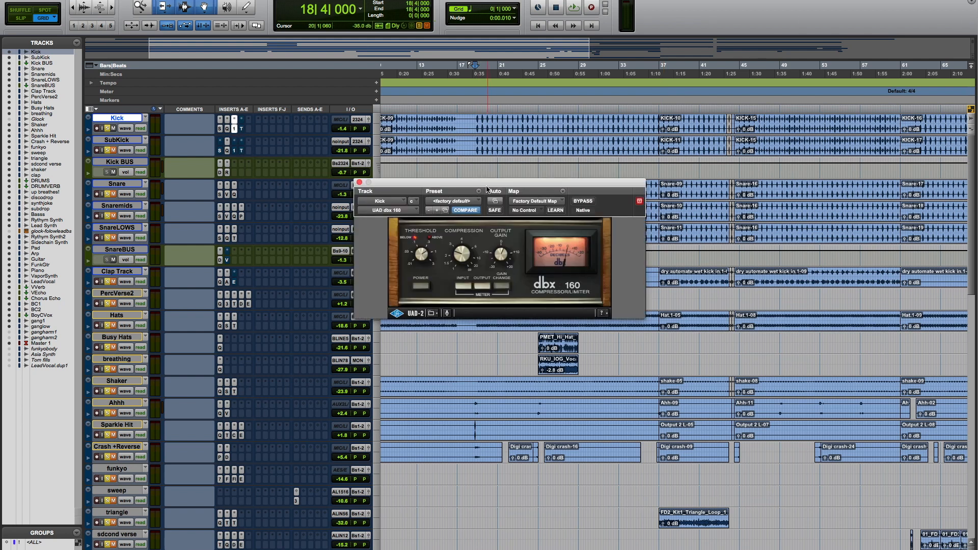
{"action": "left_click", "coordinate": [359, 183]}
Step: Play the Kick and compare its sound with the Transient Shaper insert active and bypassed, leaving the Transient Shaper active
{"action": "left_click", "coordinate": [242, 119]}
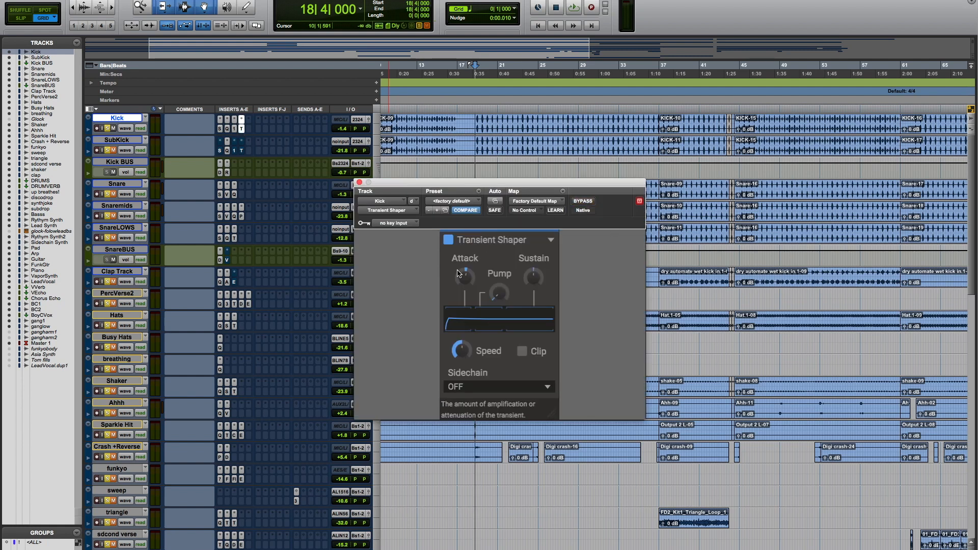
{"action": "mouse_move", "coordinate": [533, 276]}
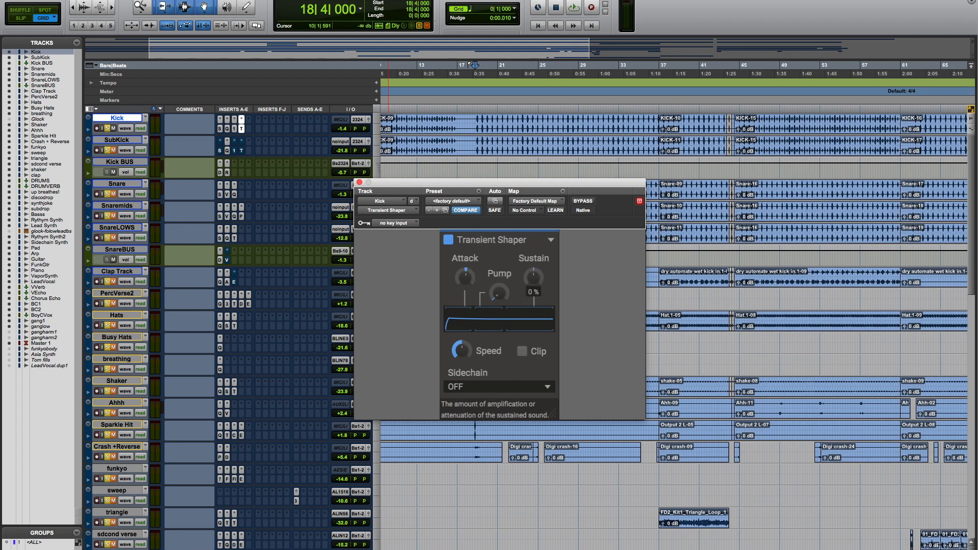
{"action": "key", "text": "space"}
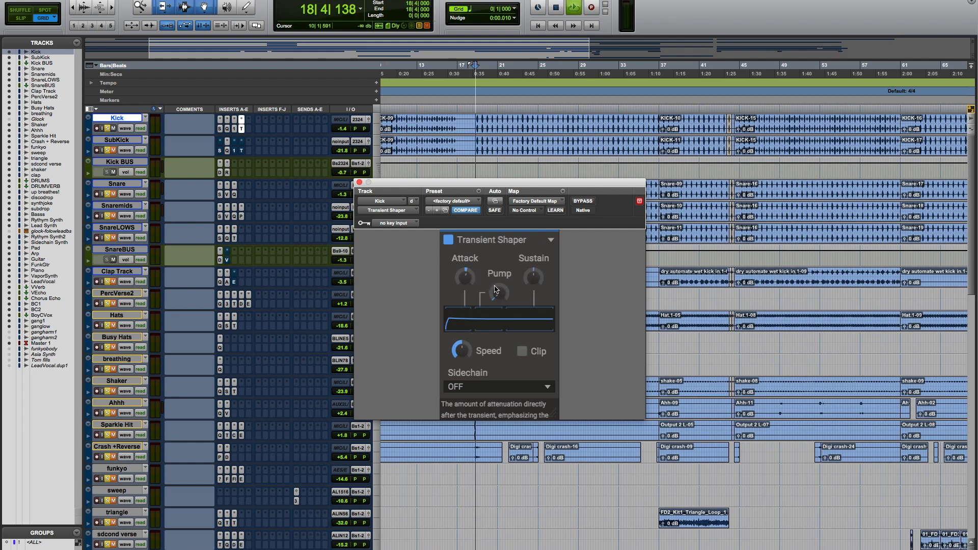
{"action": "left_click", "coordinate": [582, 204]}
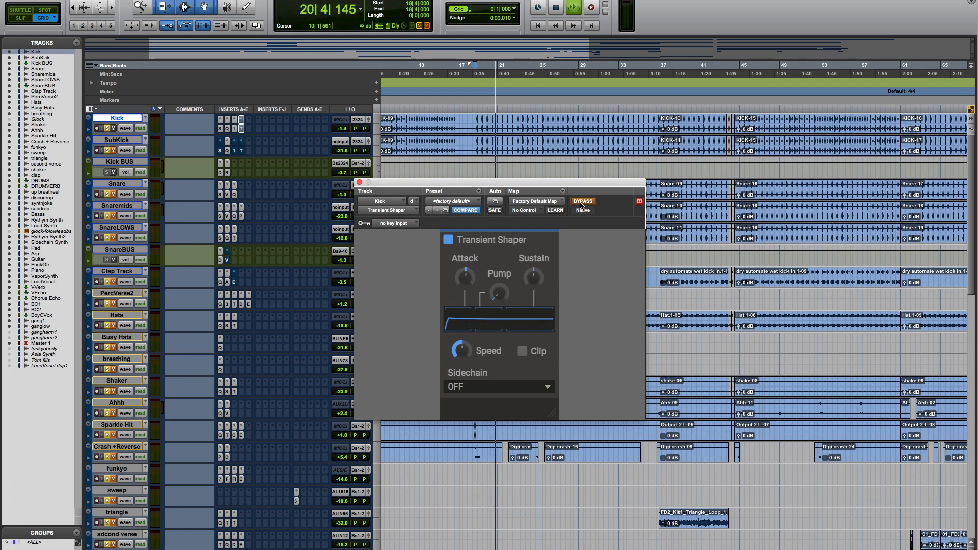
{"action": "left_click", "coordinate": [582, 204]}
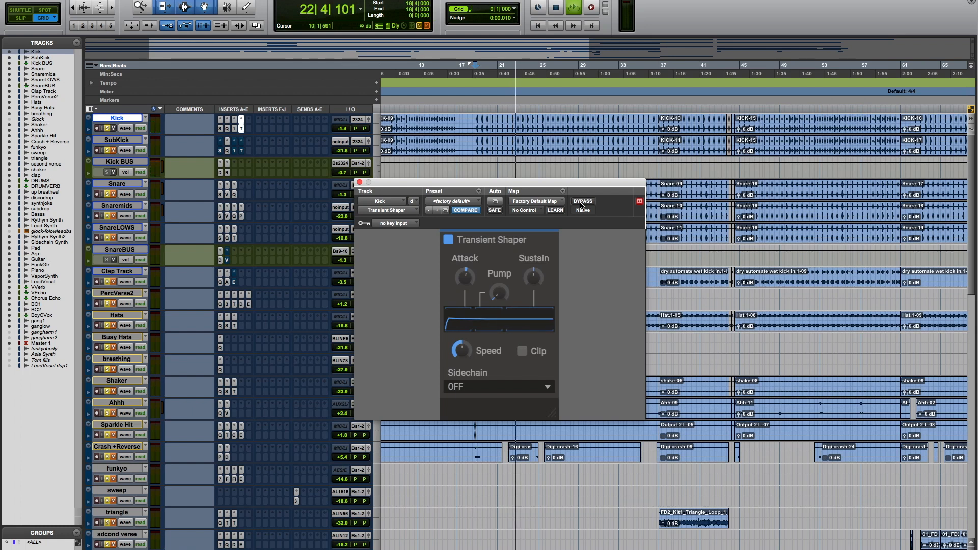
{"action": "left_click", "coordinate": [359, 182]}
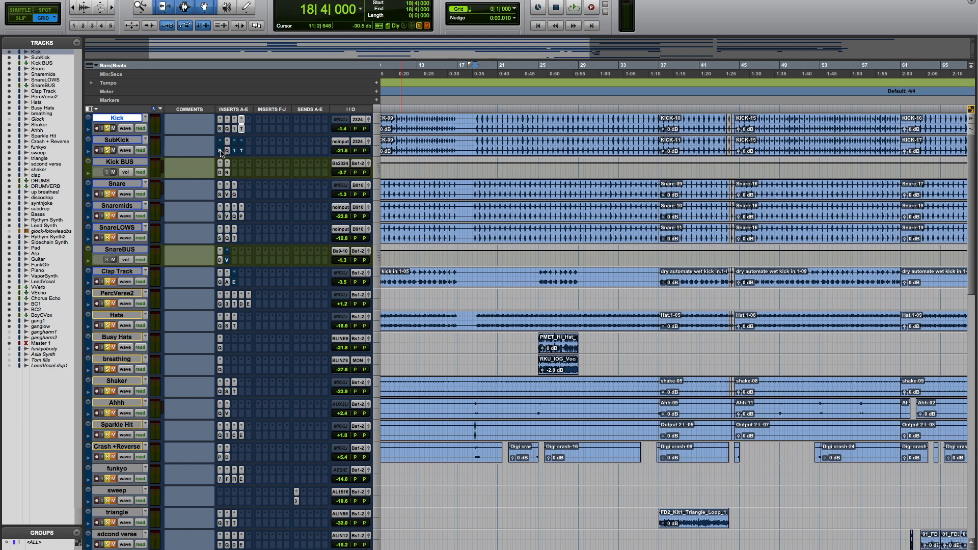
Step: Take the SubKick track's Saturn insert out of bypass and review the curve in its Pro-Q 2 equaliser
{"action": "left_click", "coordinate": [220, 150]}
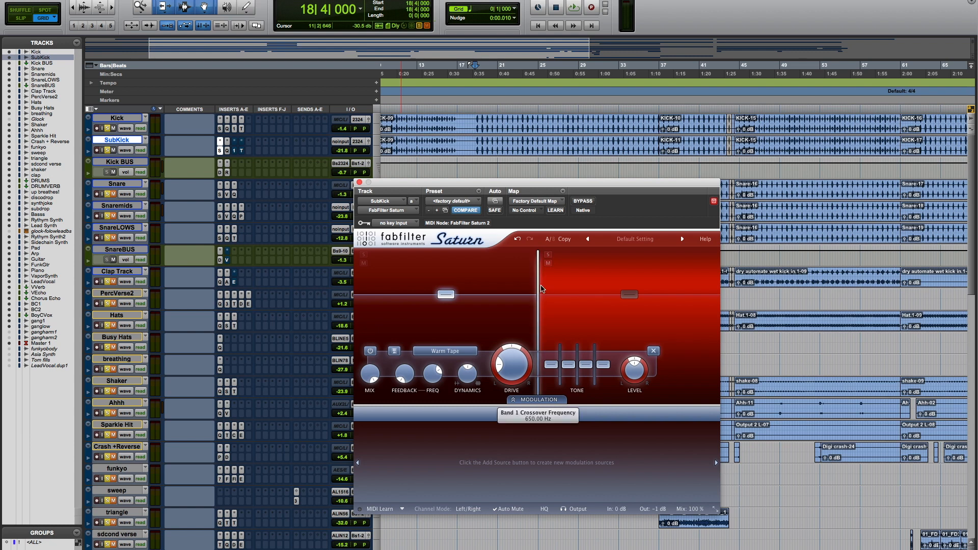
{"action": "mouse_move", "coordinate": [540, 290]}
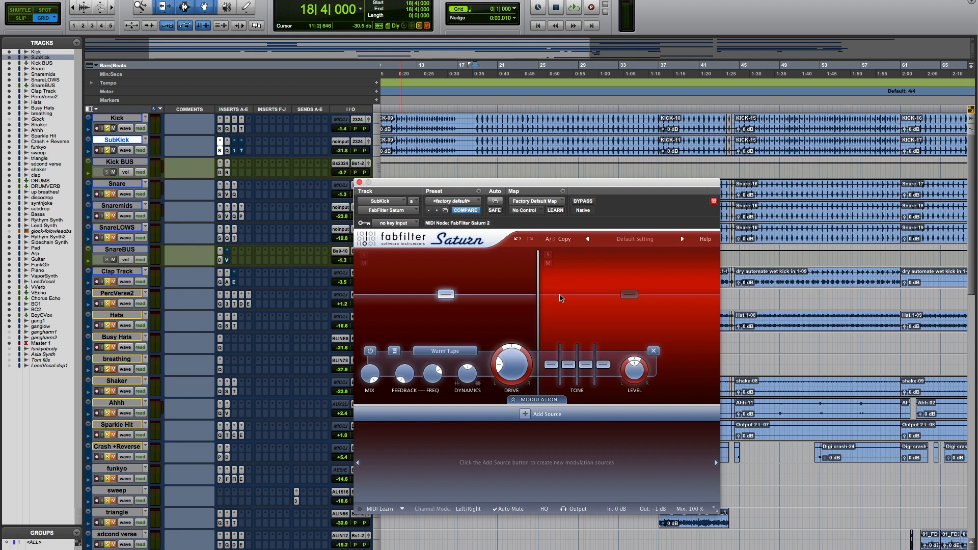
{"action": "left_click", "coordinate": [359, 184]}
{"action": "left_click", "coordinate": [228, 150]}
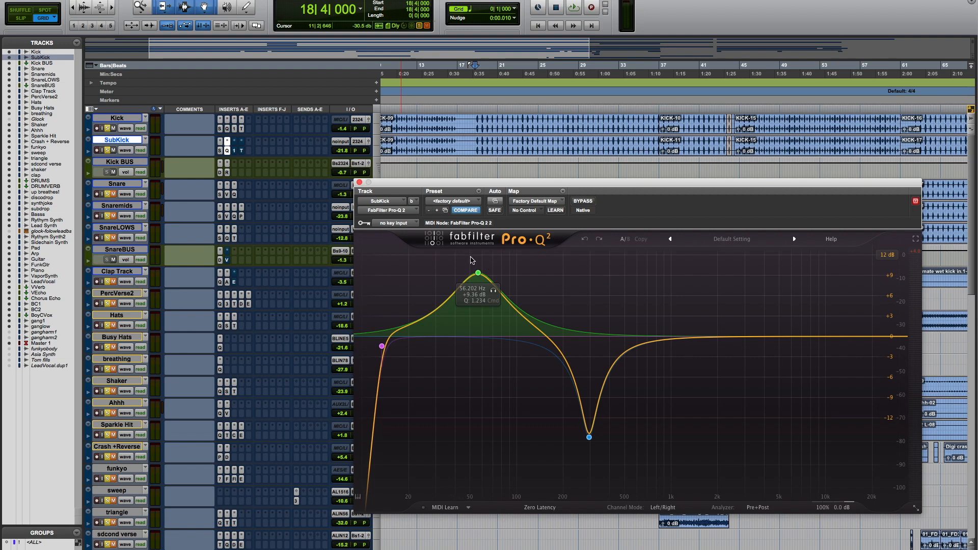
{"action": "left_click", "coordinate": [359, 183]}
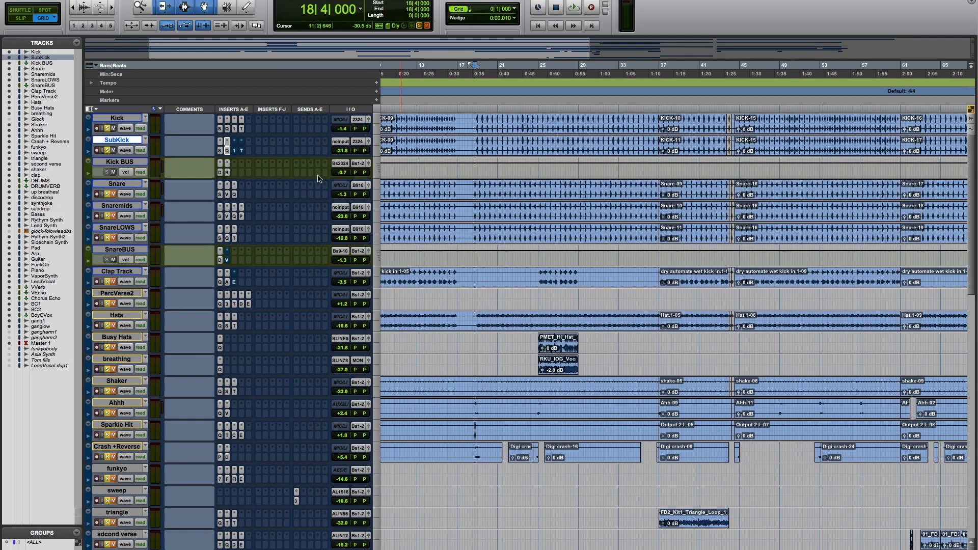
Step: Take the SubKick track's dbx 160 and Transient Shaper inserts out of bypass and audition the result in playback
{"action": "left_click", "coordinate": [235, 150]}
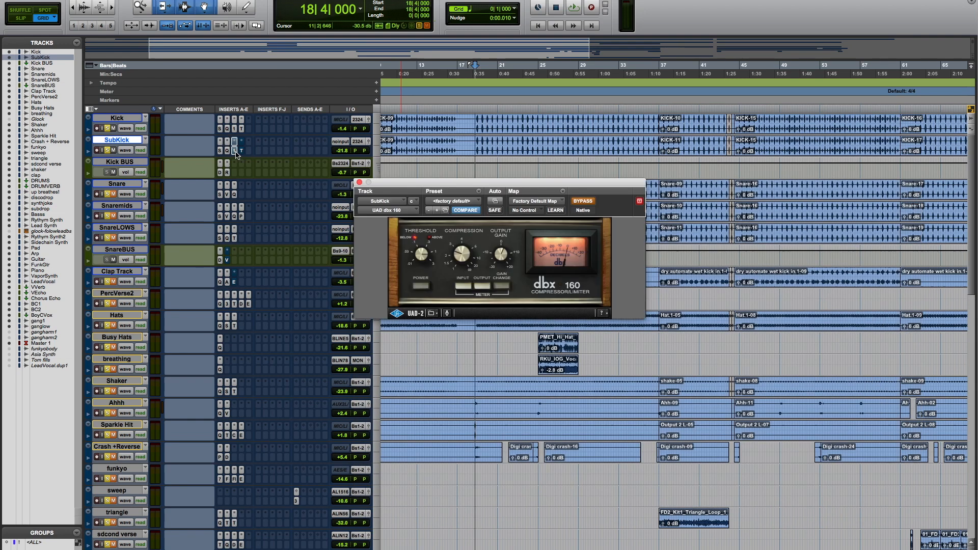
{"action": "left_click", "coordinate": [359, 183]}
{"action": "left_click", "coordinate": [241, 151]}
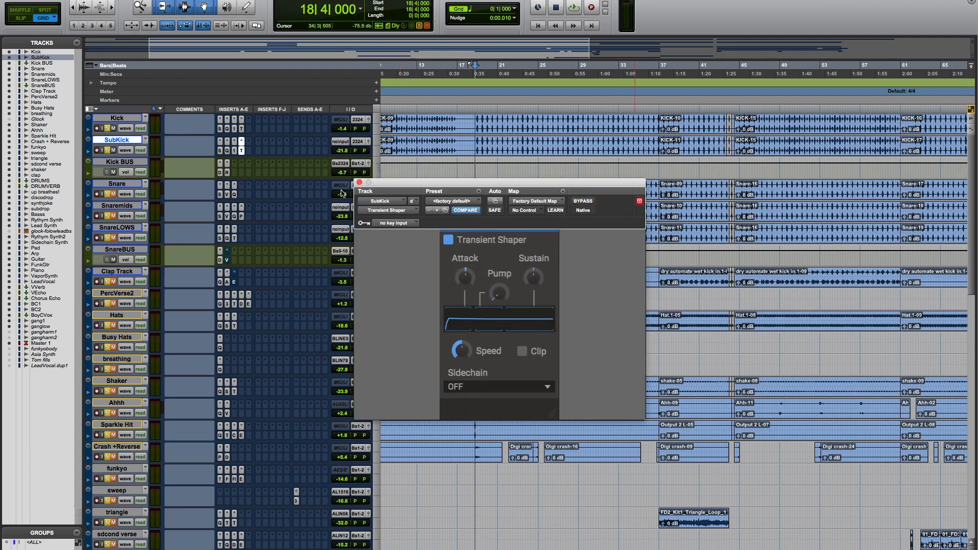
{"action": "left_click", "coordinate": [360, 182]}
{"action": "key", "text": "space"}
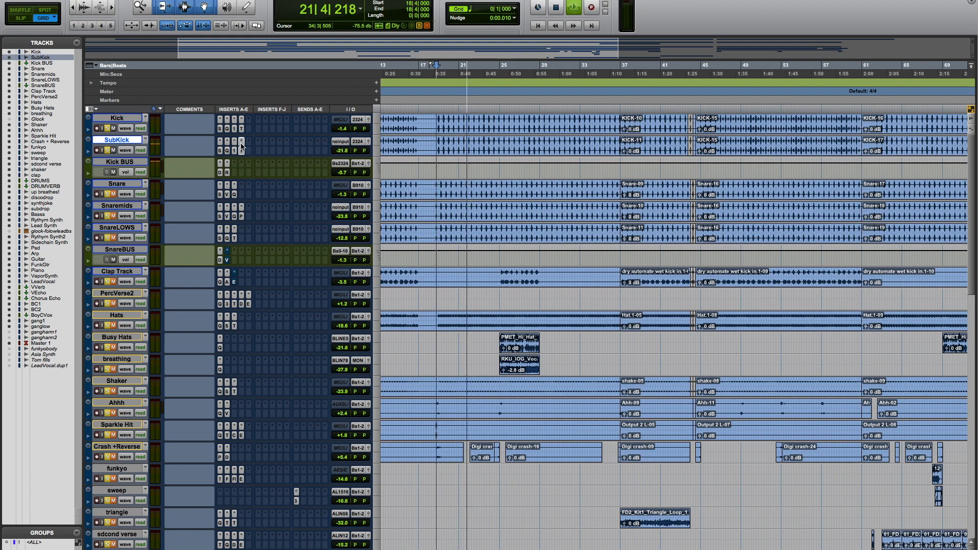
{"action": "key", "text": "space"}
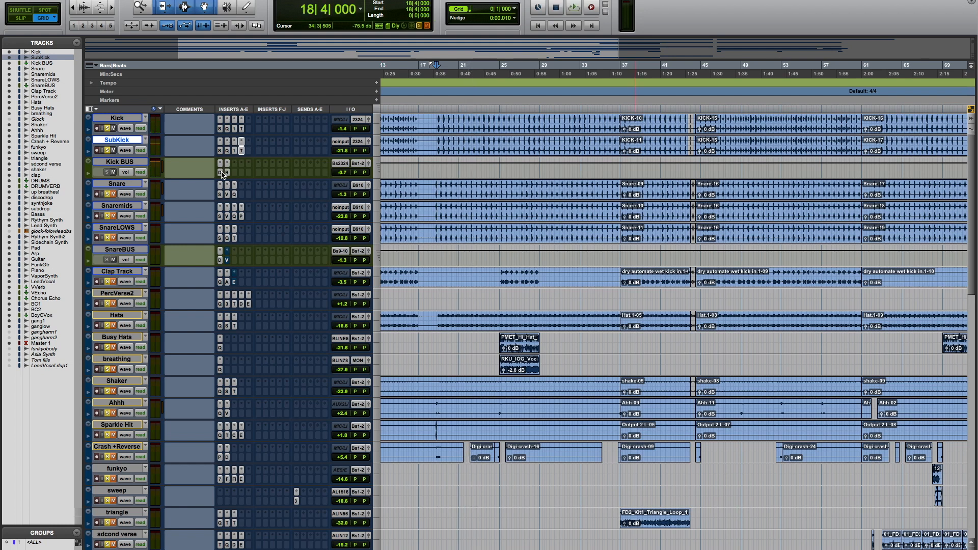
Step: Compare the Kick BUS in playback with its Decapitator insert active and bypassed, leaving Decapitator active
{"action": "left_click", "coordinate": [220, 163]}
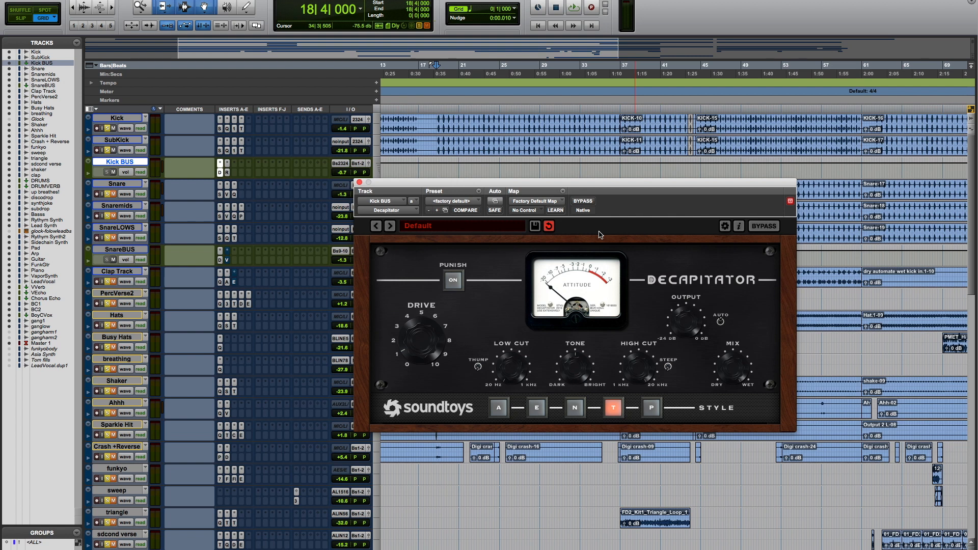
{"action": "key", "text": "space"}
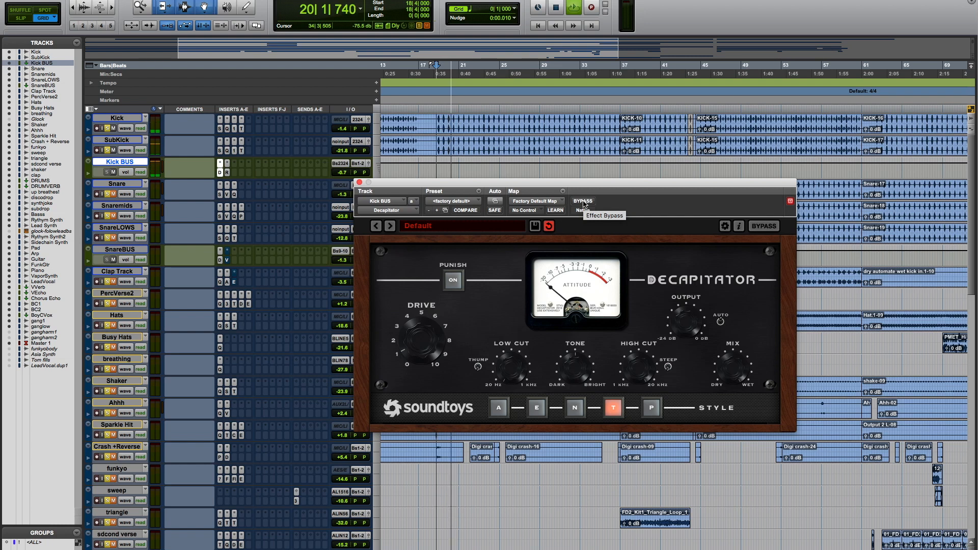
{"action": "left_click", "coordinate": [583, 201]}
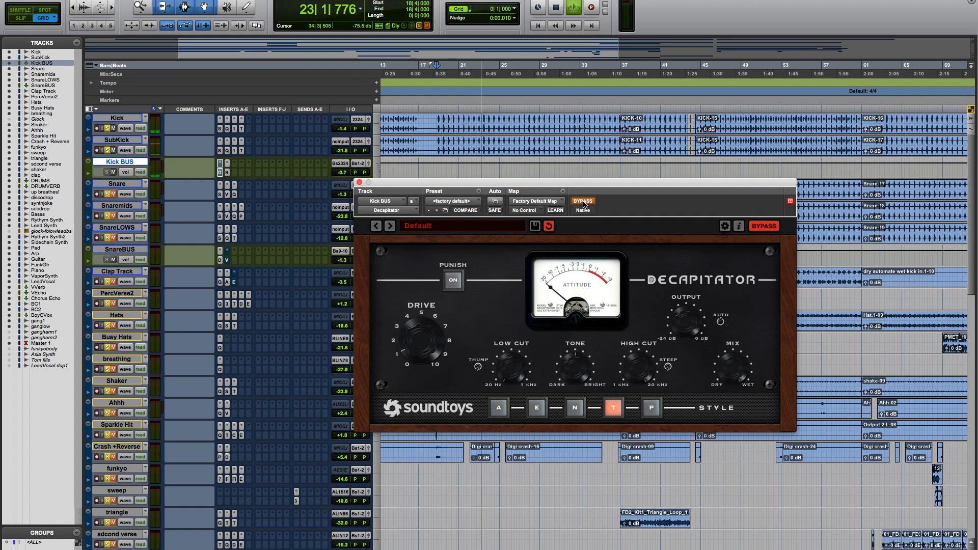
{"action": "left_click", "coordinate": [583, 201]}
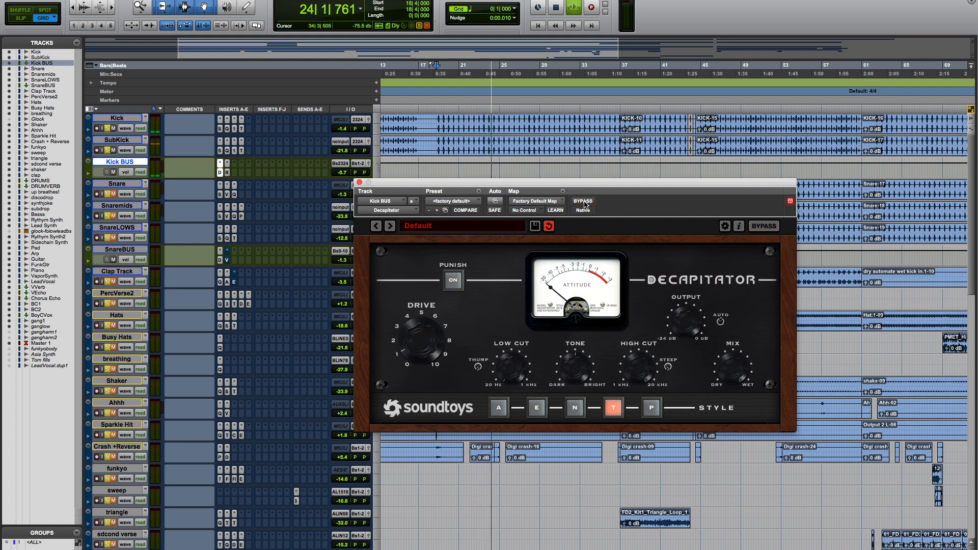
{"action": "key", "text": "space"}
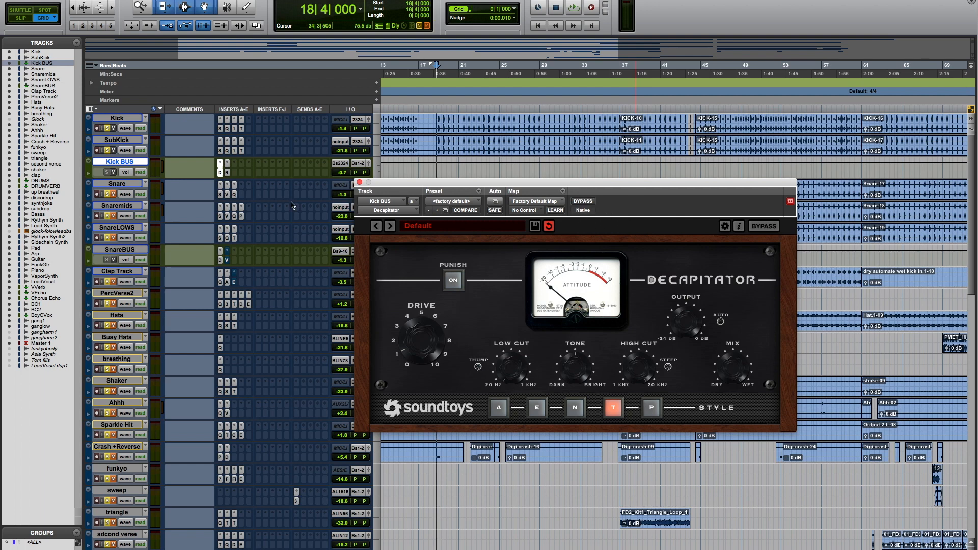
{"action": "left_click", "coordinate": [359, 183]}
Step: Play the Kick BUS and compare its sound with the FG-Red compressor active and bypassed, leaving the compressor active
{"action": "left_click", "coordinate": [227, 163]}
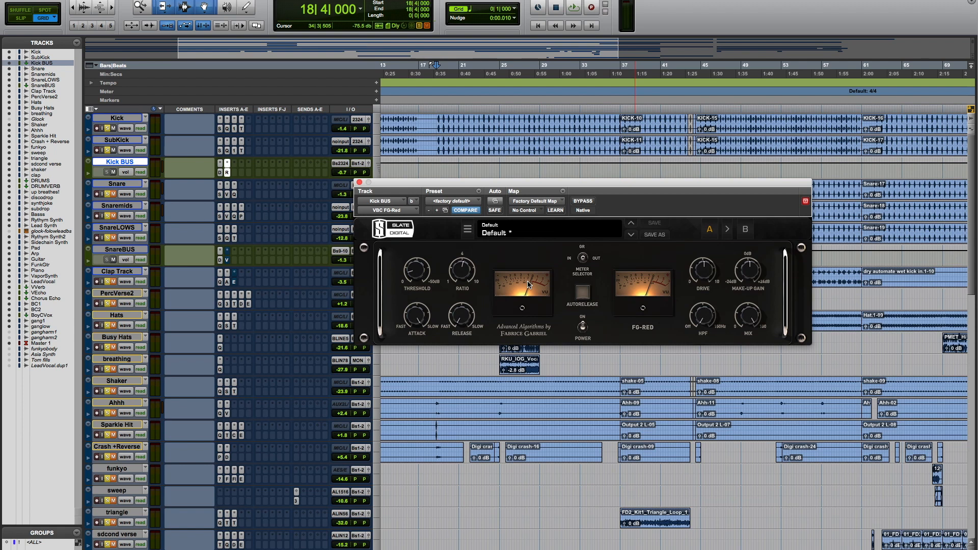
{"action": "key", "text": "space"}
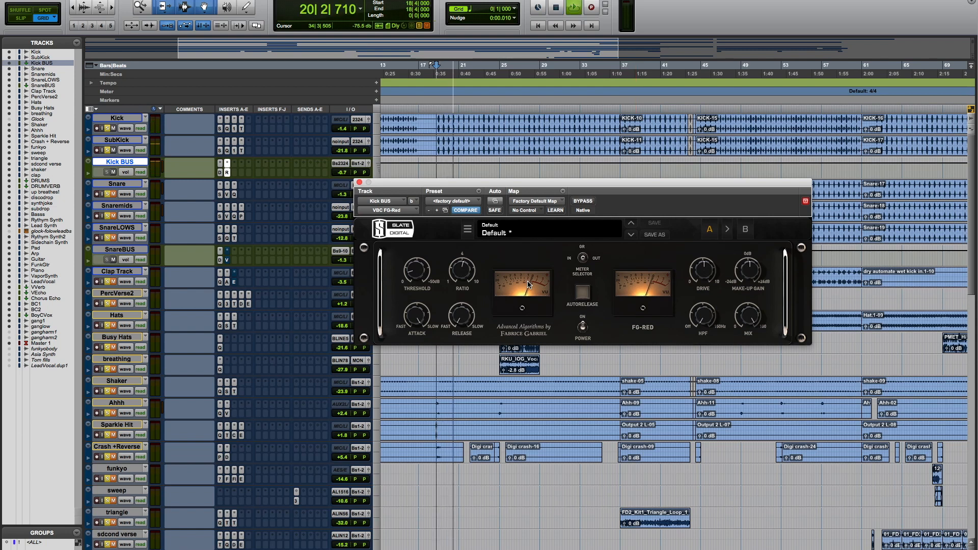
{"action": "left_click", "coordinate": [583, 201]}
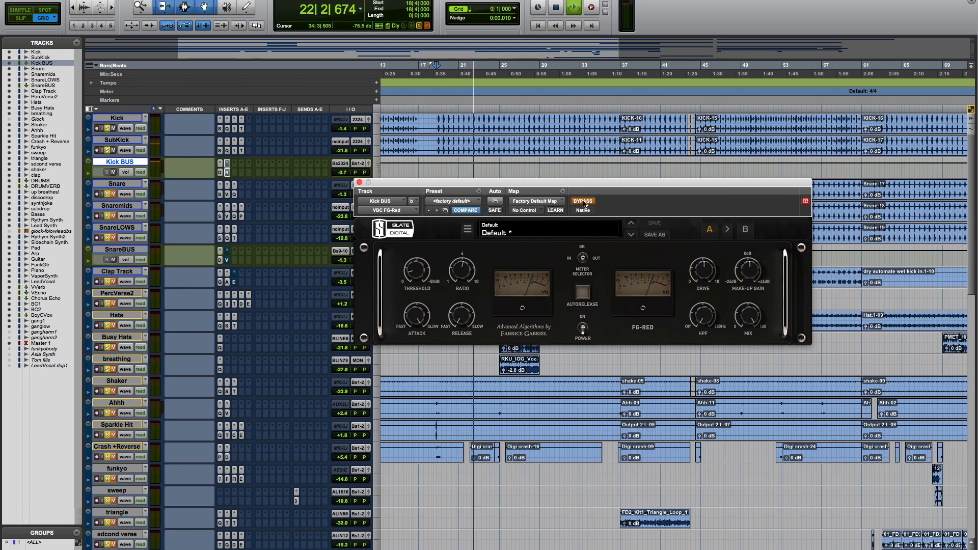
{"action": "left_click", "coordinate": [583, 202]}
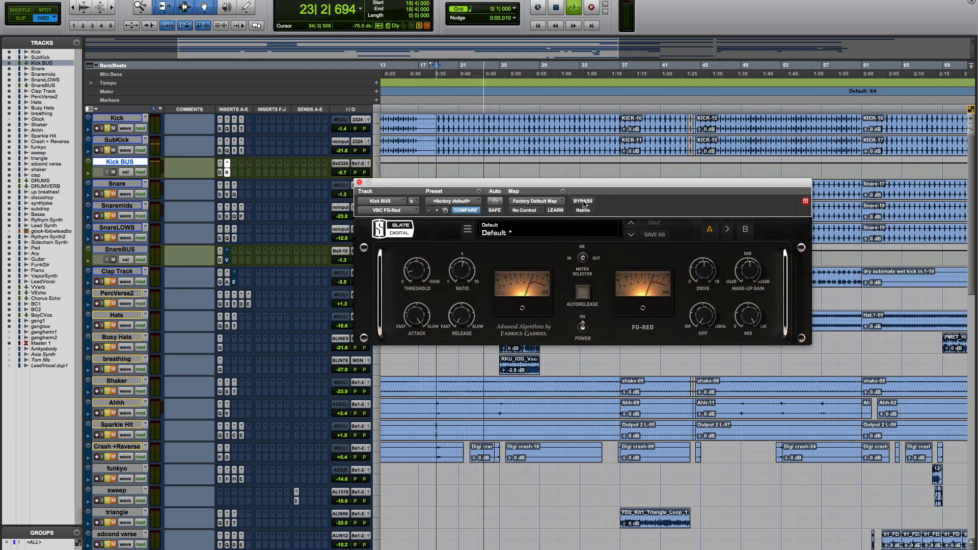
{"action": "left_click", "coordinate": [360, 182]}
{"action": "key", "text": "space"}
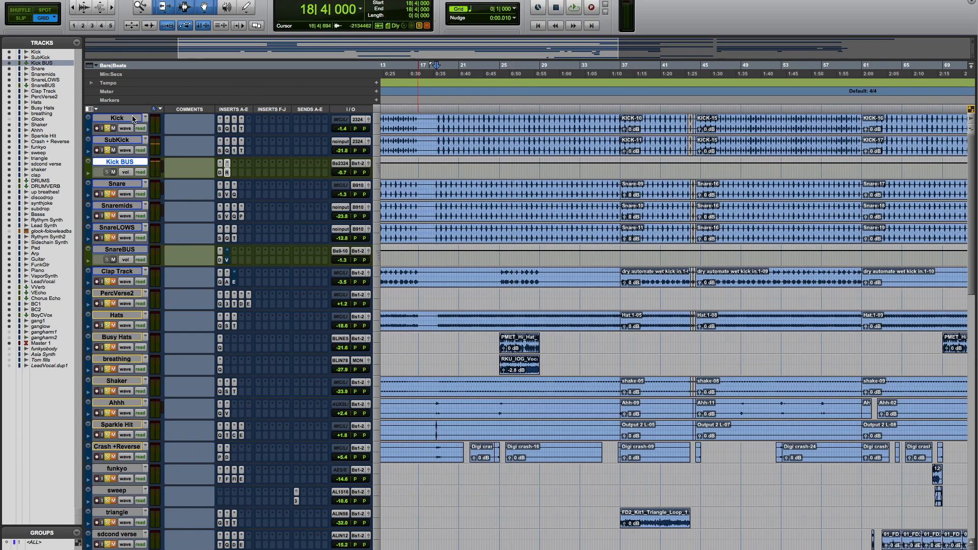
Step: Bypass the Saturn and Virtual Mix Rack inserts on the Snare track
{"action": "left_click", "coordinate": [118, 119]}
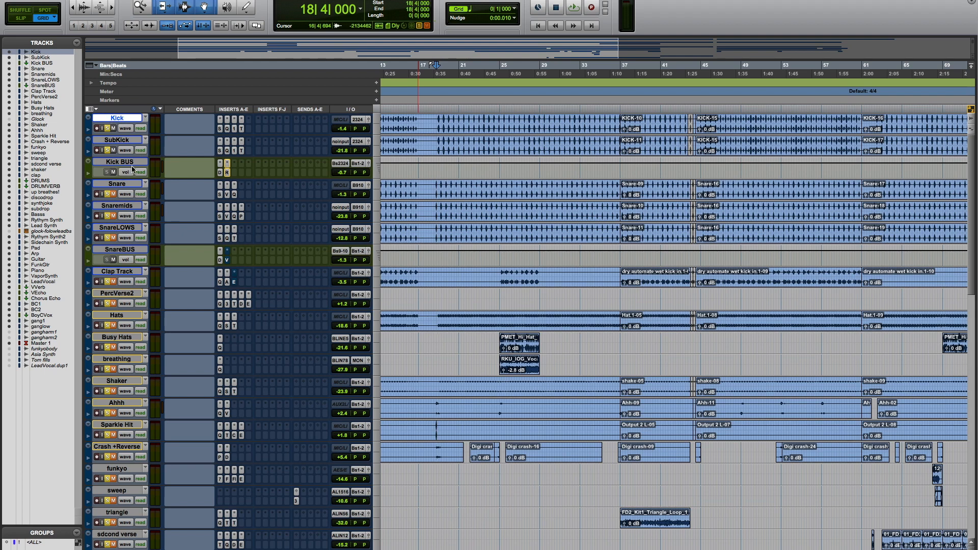
{"action": "scroll", "coordinate": [115, 376], "scroll_direction": "down", "scroll_amount": 5}
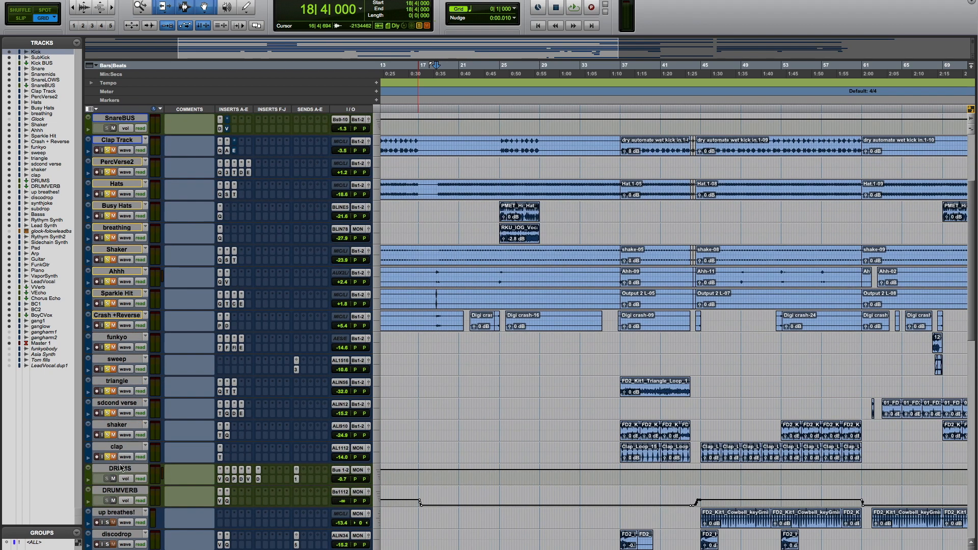
{"action": "scroll", "coordinate": [130, 468], "scroll_direction": "up", "scroll_amount": 5}
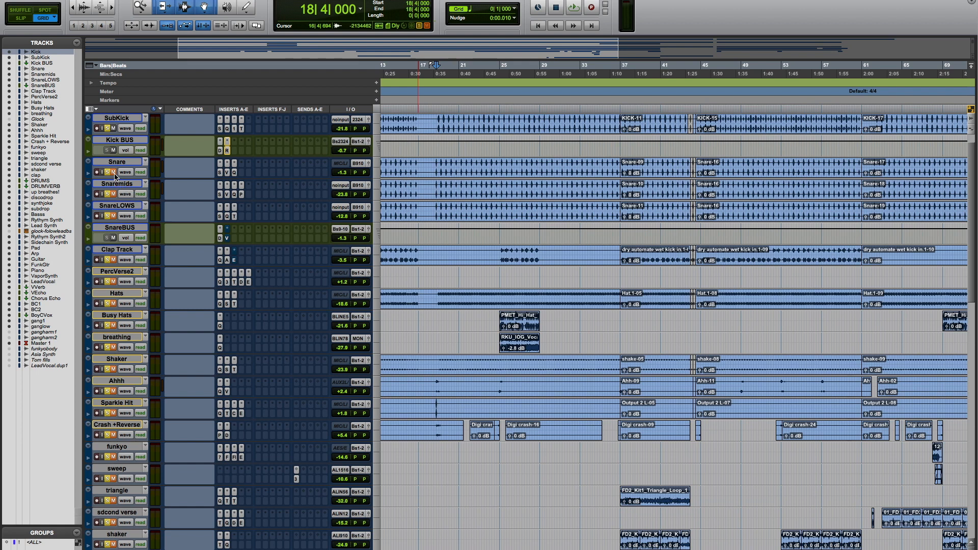
{"action": "left_click", "coordinate": [220, 173]}
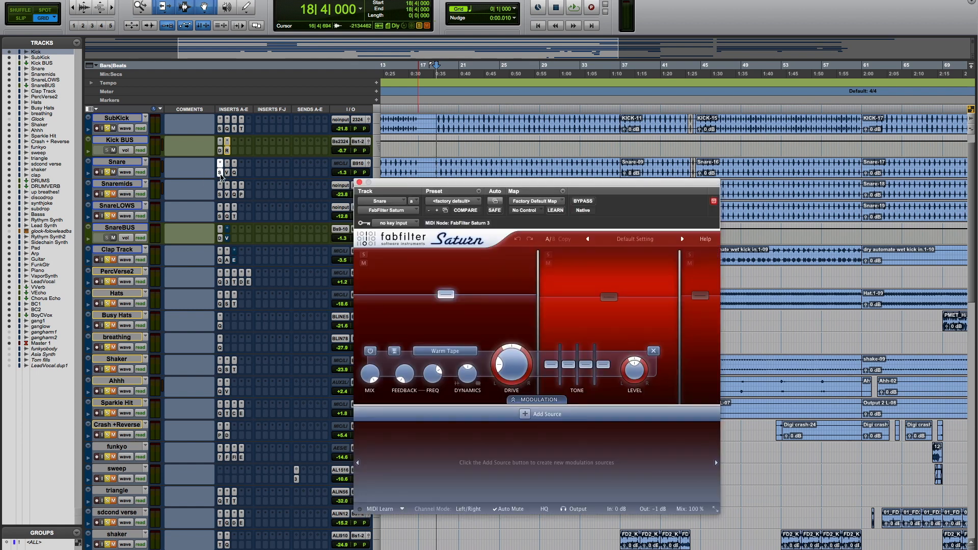
{"action": "left_click", "coordinate": [220, 172]}
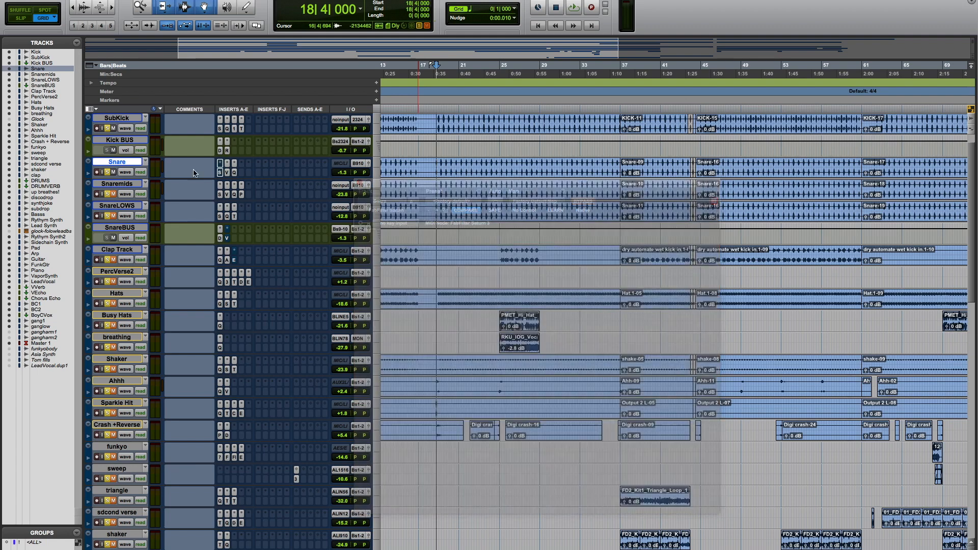
{"action": "left_click", "coordinate": [227, 172]}
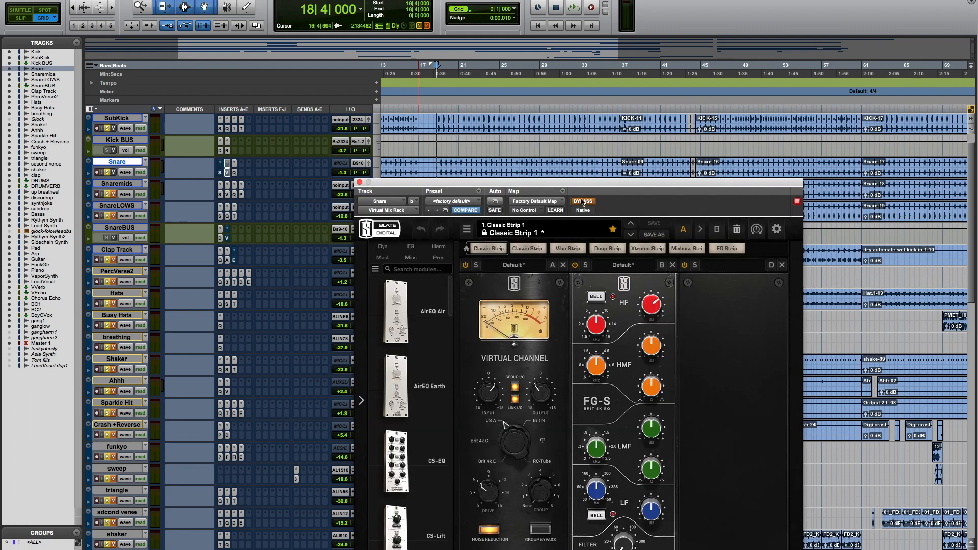
{"action": "left_click", "coordinate": [359, 182]}
Step: Bypass the Snare track's Pro-Q 2 insert, close its plug-in window and start playback
{"action": "left_click", "coordinate": [235, 173]}
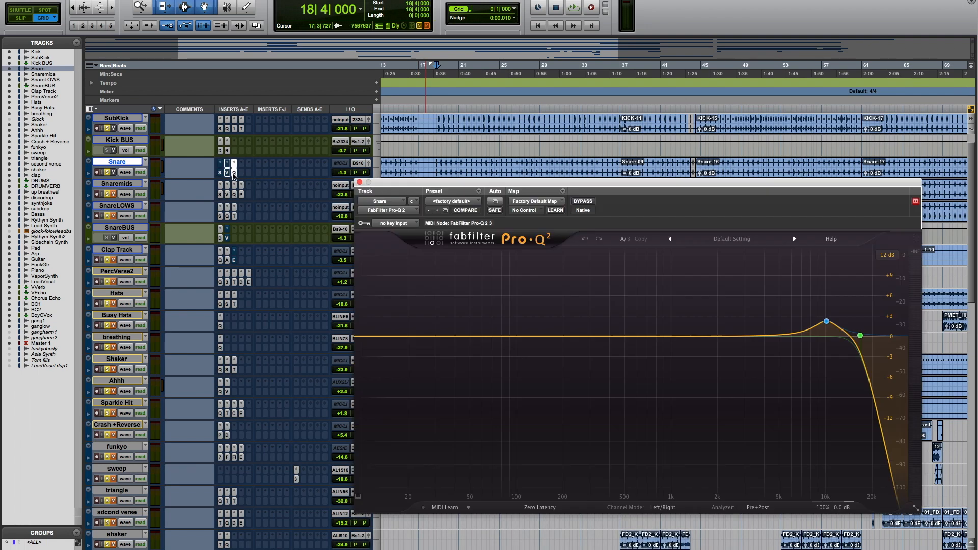
{"action": "left_click", "coordinate": [590, 204]}
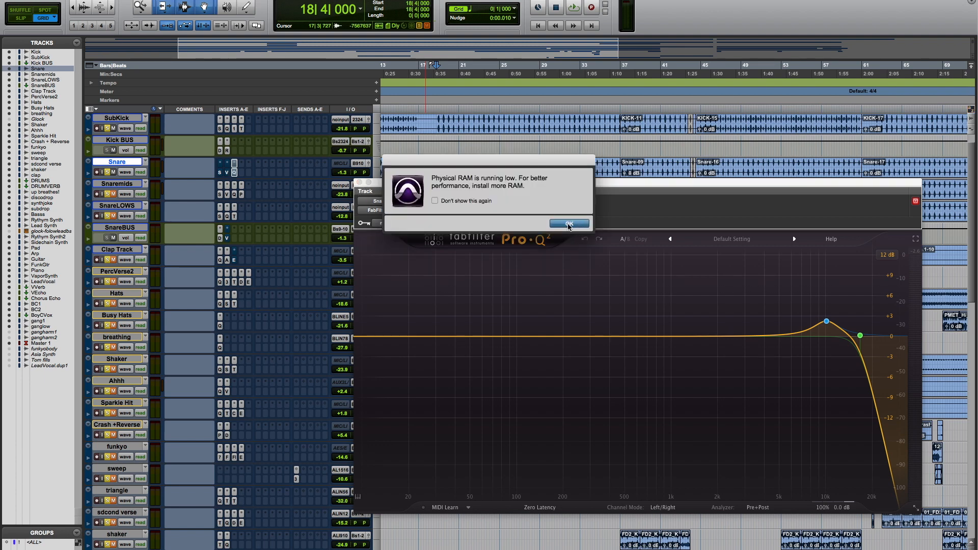
{"action": "left_click", "coordinate": [569, 224]}
{"action": "key", "text": "space"}
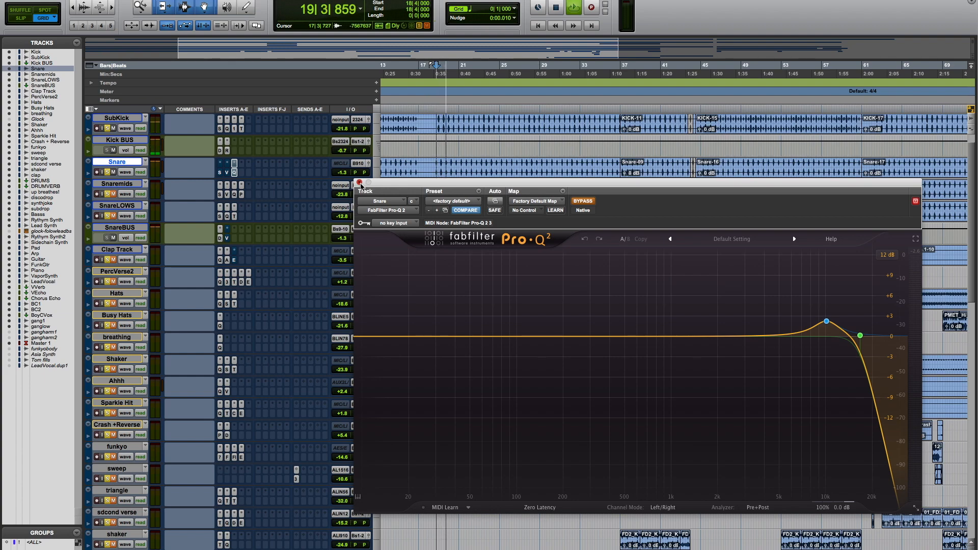
{"action": "left_click", "coordinate": [359, 183]}
{"action": "scroll", "coordinate": [213, 219], "scroll_direction": "down", "scroll_amount": 5}
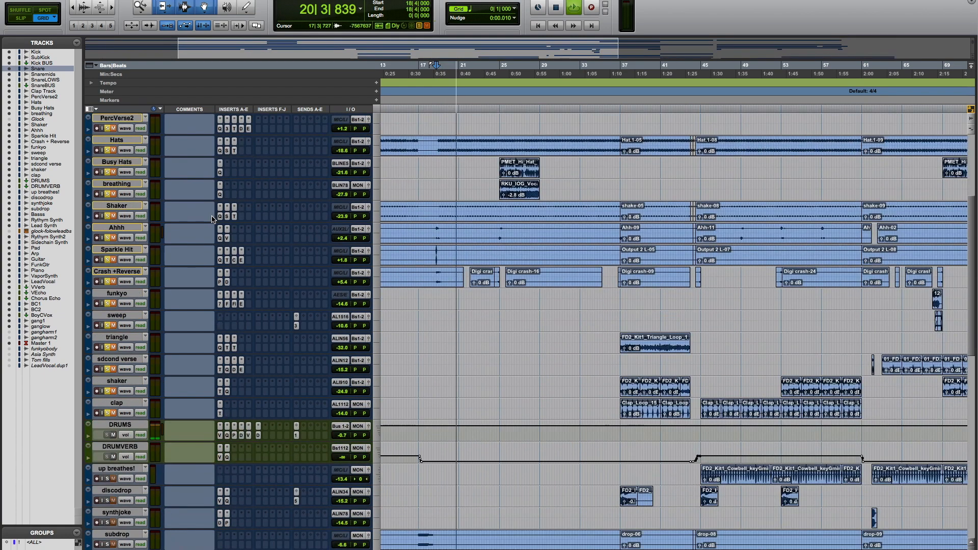
{"action": "scroll", "coordinate": [213, 219], "scroll_direction": "up", "scroll_amount": 8}
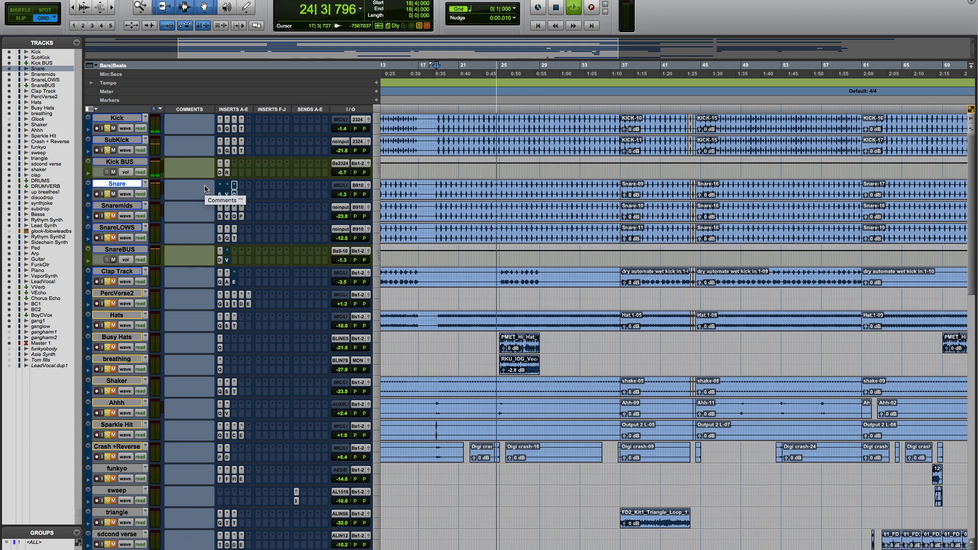
Step: Stop playback, reactivate the Snare track's bypassed Saturn insert and close its plug-in window
{"action": "key", "text": "space"}
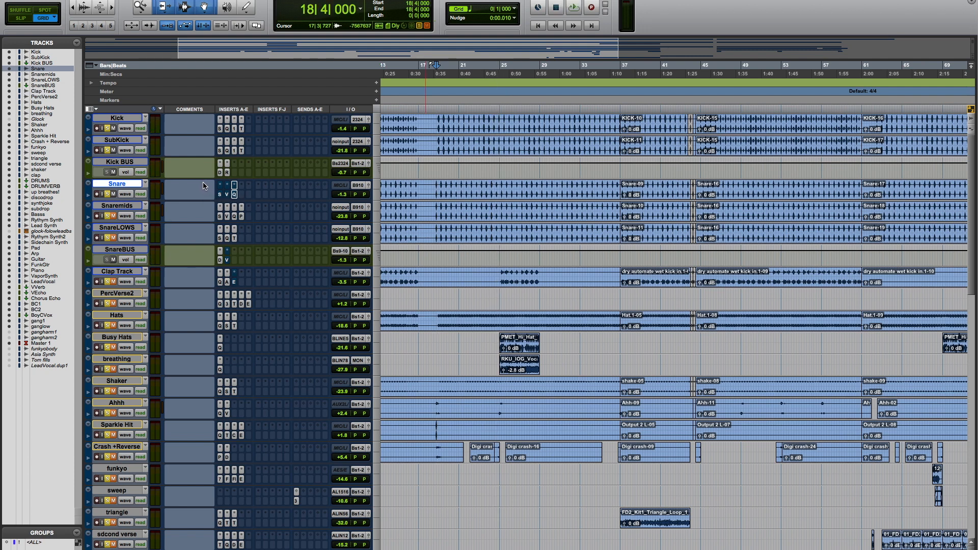
{"action": "scroll", "coordinate": [204, 185], "scroll_direction": "down", "scroll_amount": 1}
{"action": "scroll", "coordinate": [206, 186], "scroll_direction": "up", "scroll_amount": 1}
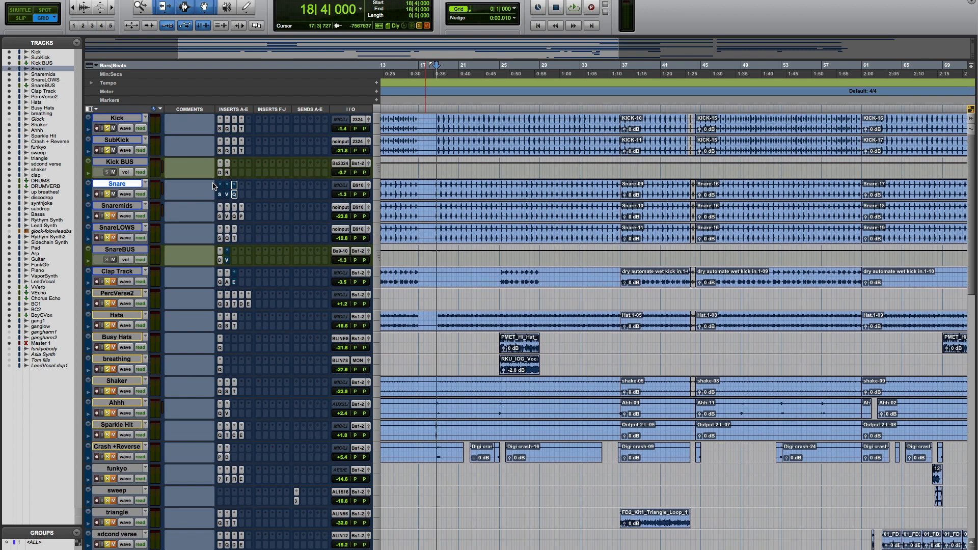
{"action": "scroll", "coordinate": [214, 186], "scroll_direction": "right", "scroll_amount": 2}
{"action": "scroll", "coordinate": [309, 222], "scroll_direction": "left", "scroll_amount": 6}
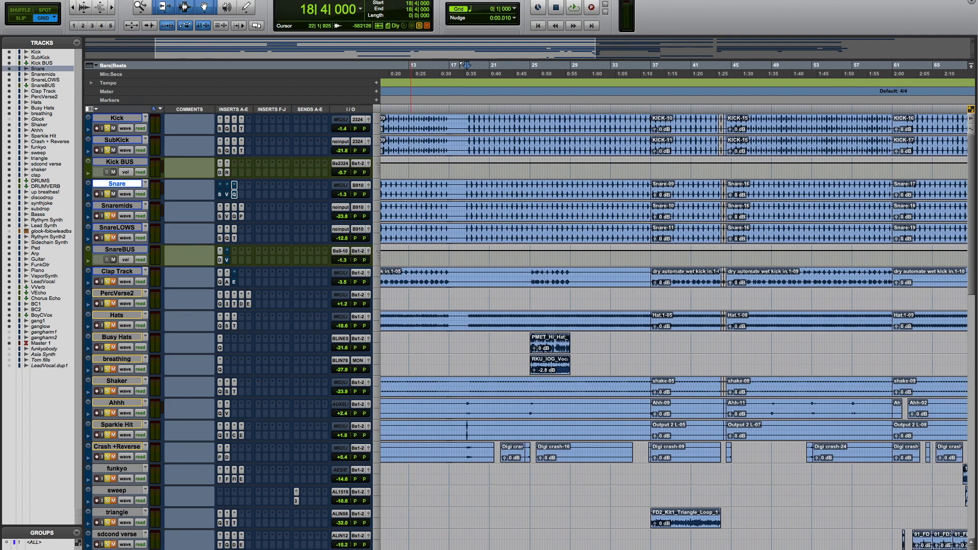
{"action": "scroll", "coordinate": [550, 306], "scroll_direction": "left", "scroll_amount": 1}
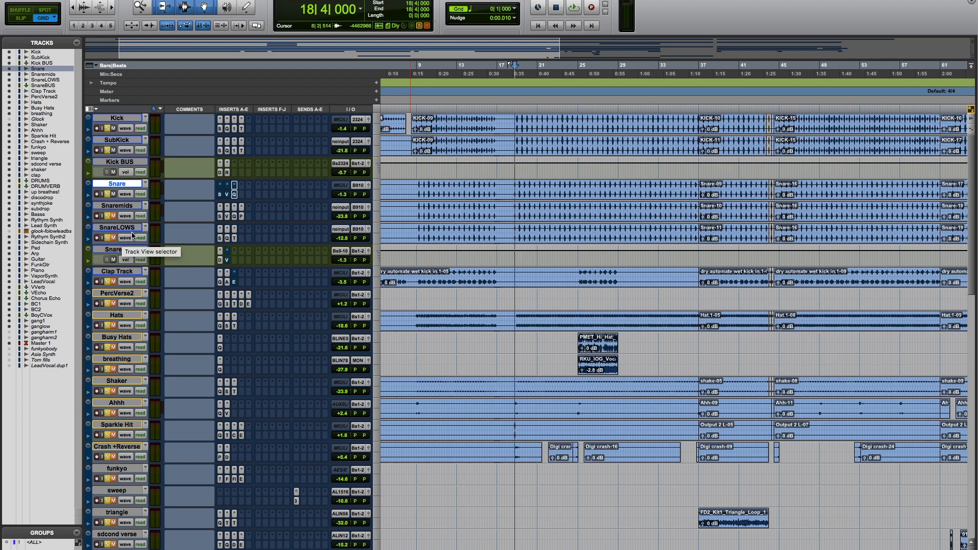
{"action": "left_click", "coordinate": [220, 195]}
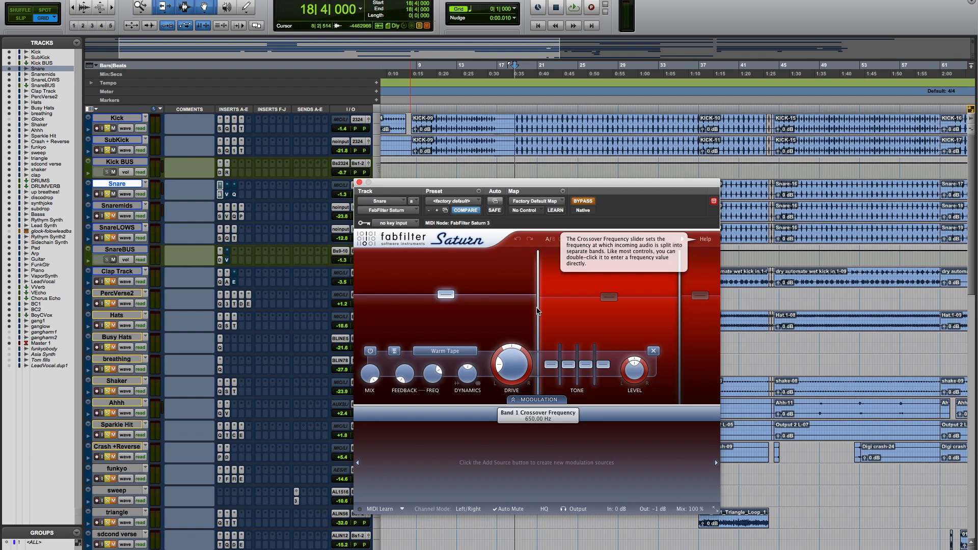
{"action": "left_click", "coordinate": [584, 202]}
{"action": "left_click", "coordinate": [359, 182]}
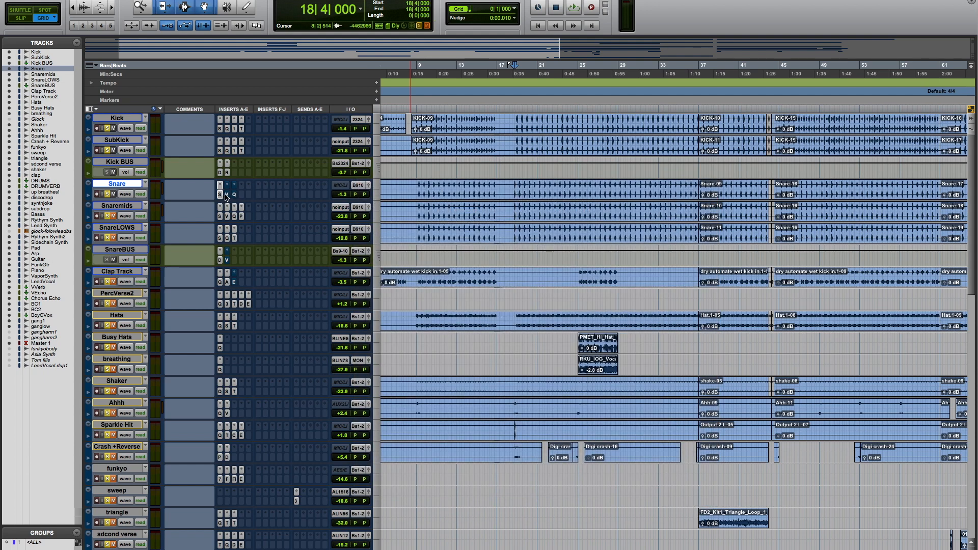
Step: Reactivate the Snare track's Virtual Mix Rack and Pro-Q 2 inserts, closing each plug-in window
{"action": "left_click", "coordinate": [228, 194]}
{"action": "left_click_drag", "start_coordinate": [585, 185], "coordinate": [555, 92]}
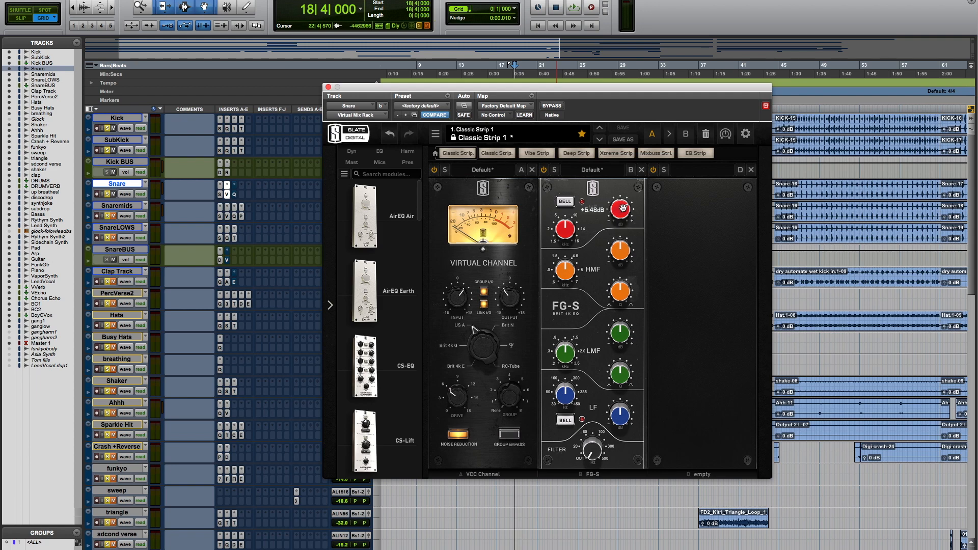
{"action": "left_click", "coordinate": [328, 87]}
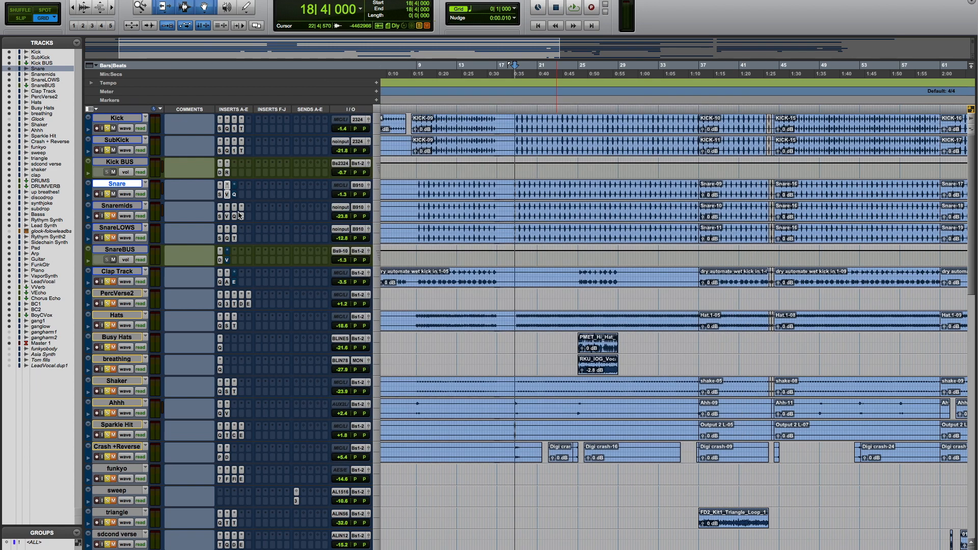
{"action": "left_click", "coordinate": [234, 195]}
{"action": "left_click", "coordinate": [559, 109]}
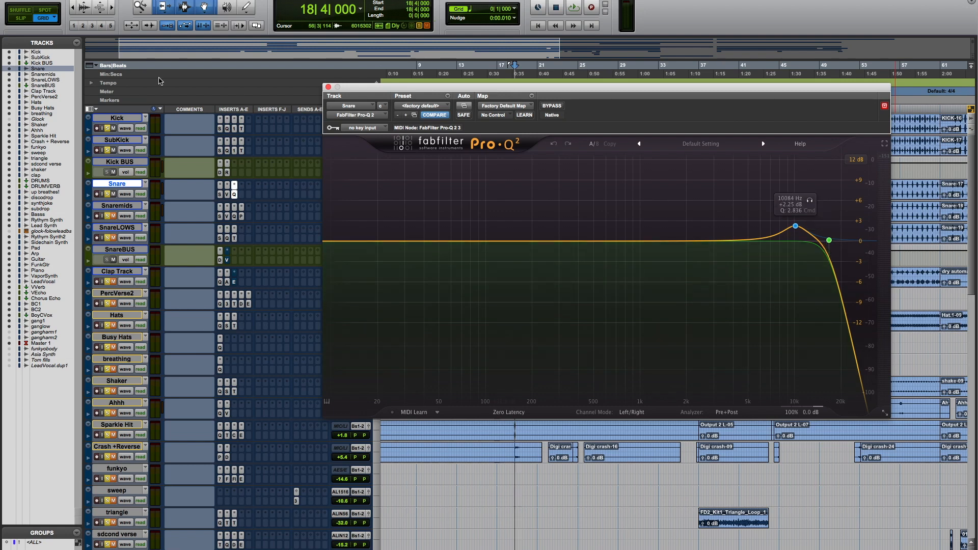
{"action": "left_click", "coordinate": [328, 88]}
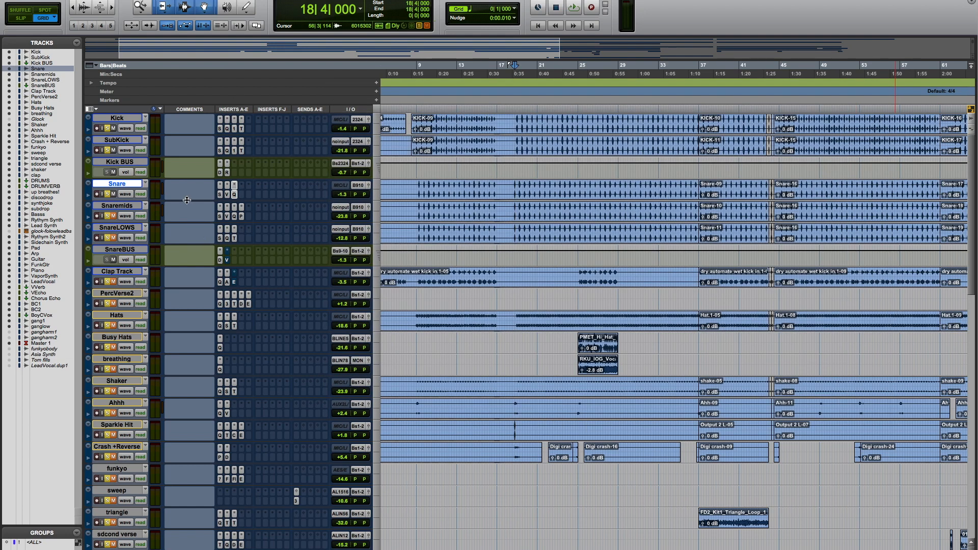
Step: Review the Snaremids track's inserts, including Virtual Mix Rack, Pro-Q 2 and SansAmp PSA-1, and audition the track in playback
{"action": "left_click", "coordinate": [121, 208]}
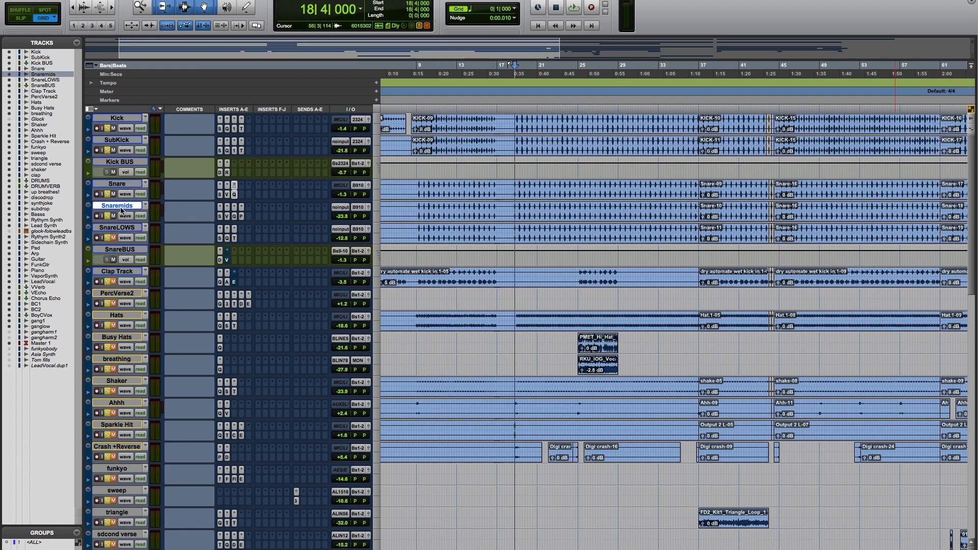
{"action": "scroll", "coordinate": [190, 219], "scroll_direction": "left", "scroll_amount": 1}
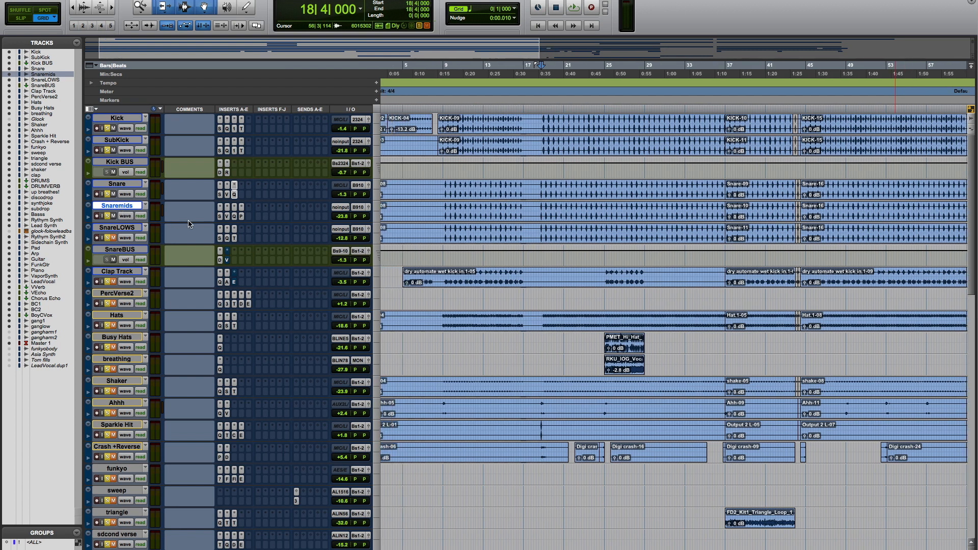
{"action": "left_click", "coordinate": [222, 218]}
{"action": "left_click", "coordinate": [228, 217]}
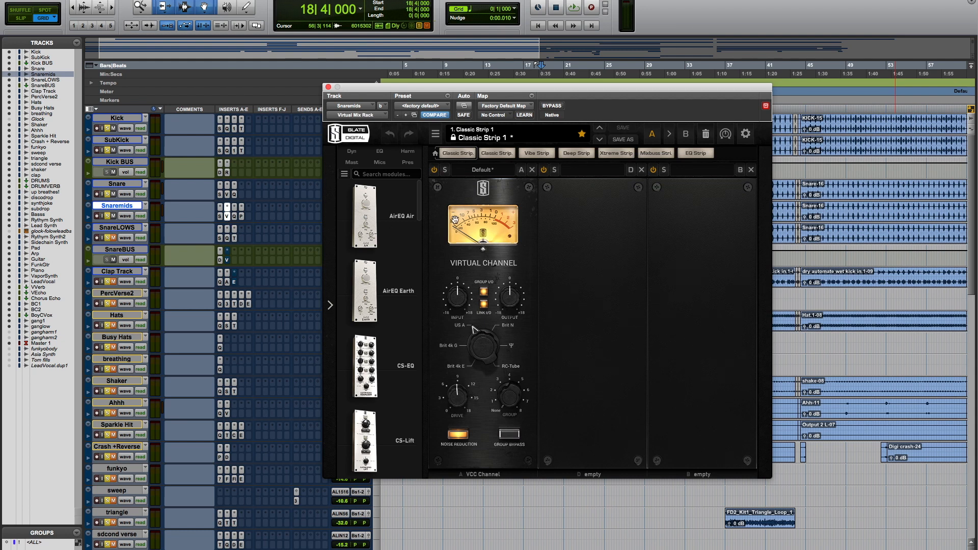
{"action": "left_click", "coordinate": [234, 216]}
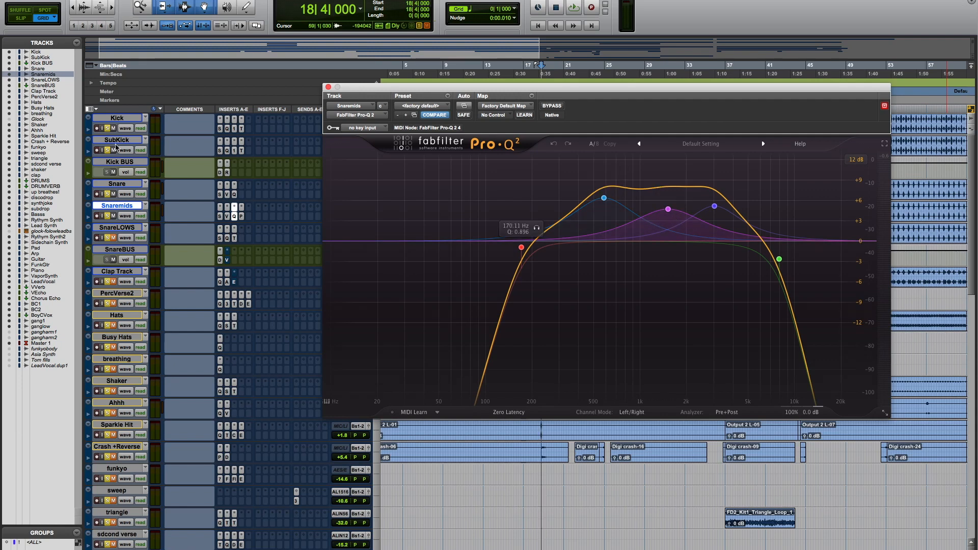
{"action": "left_click", "coordinate": [240, 216]}
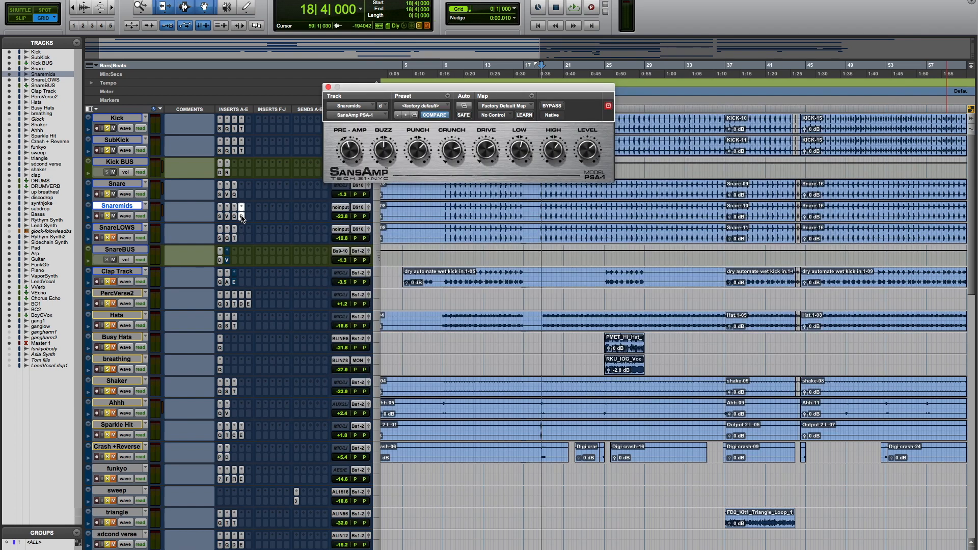
{"action": "left_click_drag", "start_coordinate": [480, 91], "coordinate": [516, 193]}
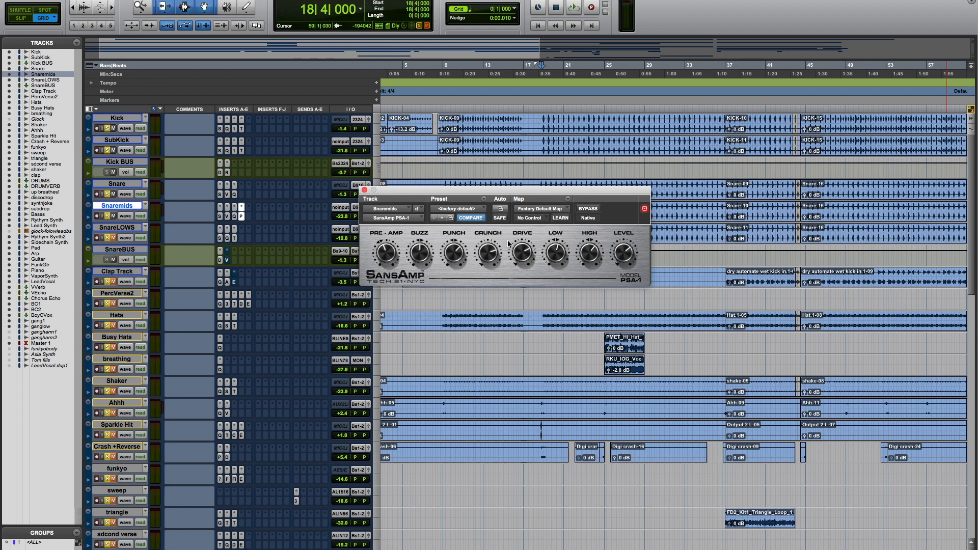
{"action": "left_click", "coordinate": [364, 190]}
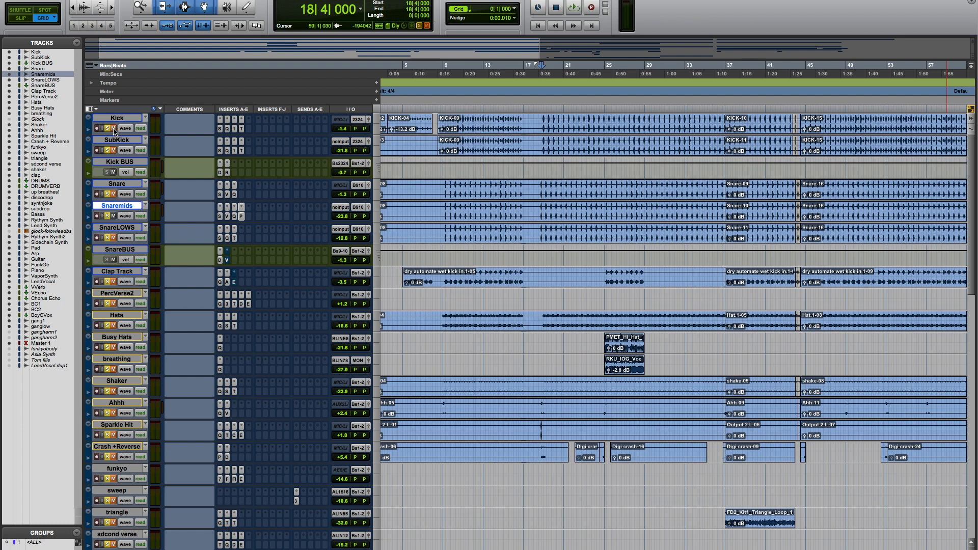
{"action": "key", "text": "space"}
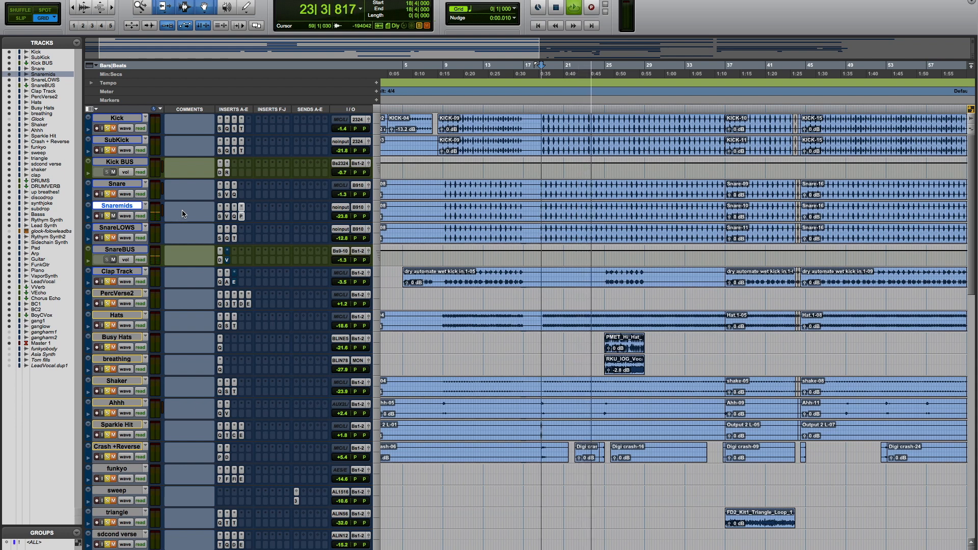
{"action": "key", "text": "space"}
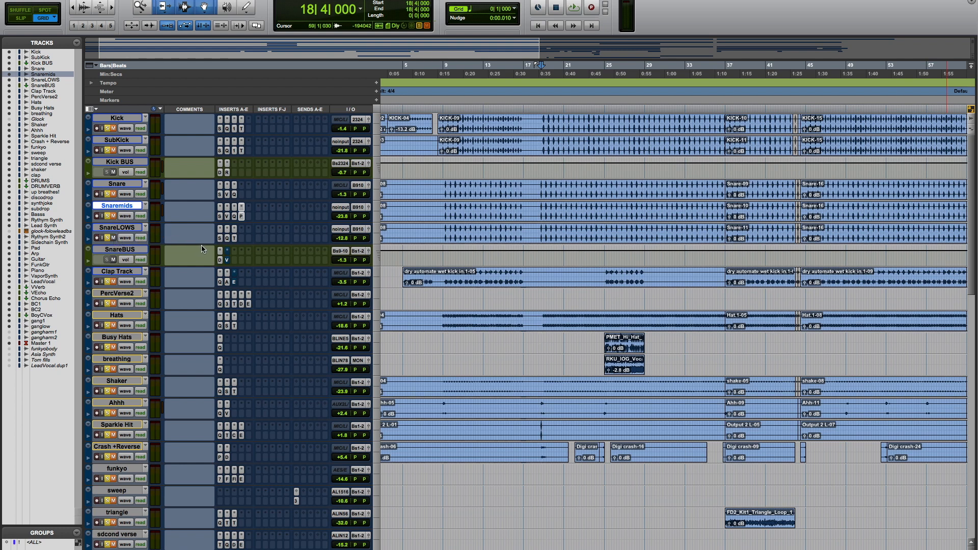
Step: Inspect the SnareLOWS track's Saturn, Pro-Q 2 and Transient Shaper inserts, including the Pro-Q 2 boost's frequency, gain and Q
{"action": "left_click", "coordinate": [220, 240]}
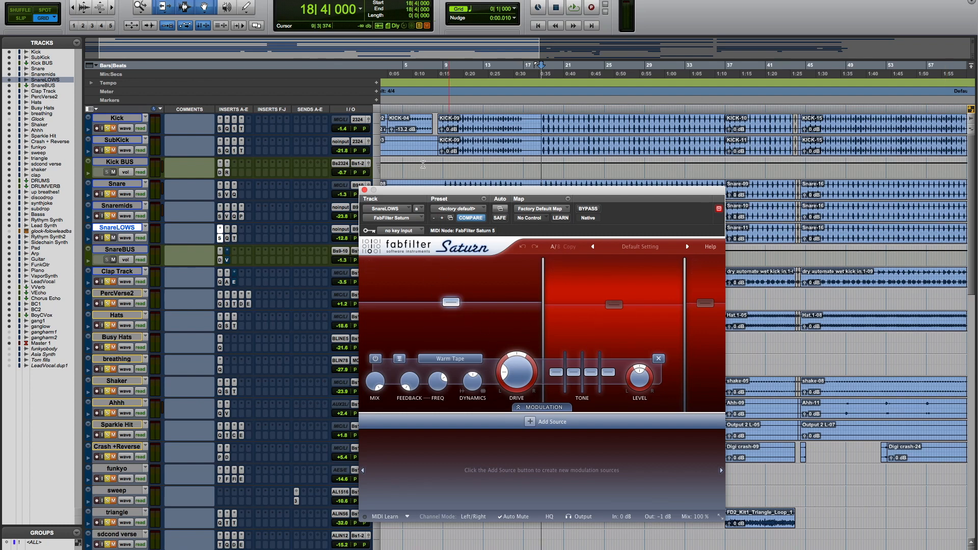
{"action": "left_click", "coordinate": [364, 190]}
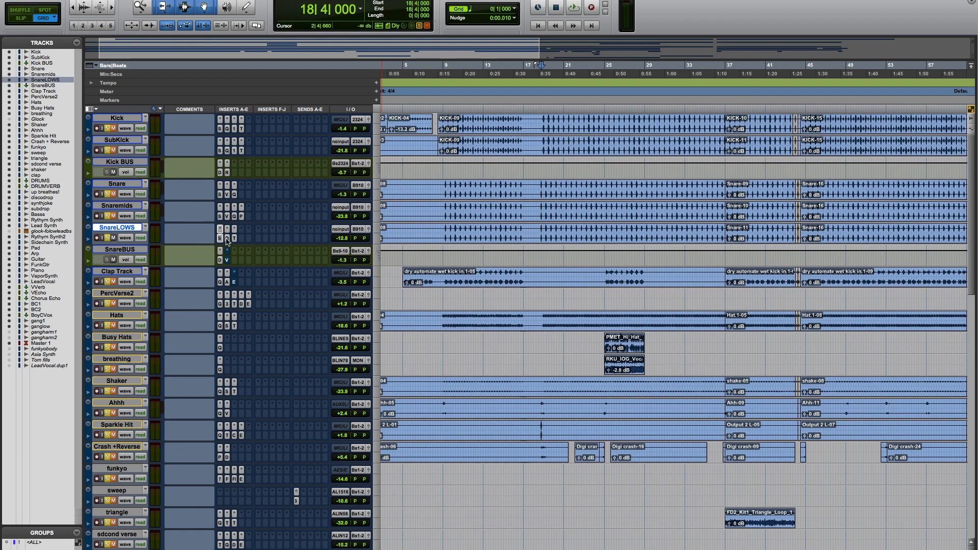
{"action": "left_click", "coordinate": [227, 239]}
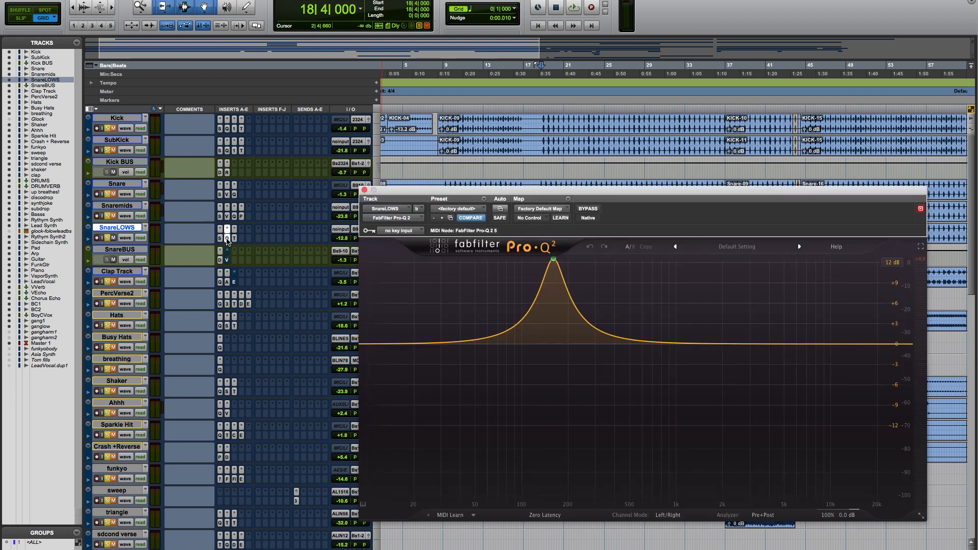
{"action": "left_click_drag", "start_coordinate": [612, 190], "coordinate": [568, 170]}
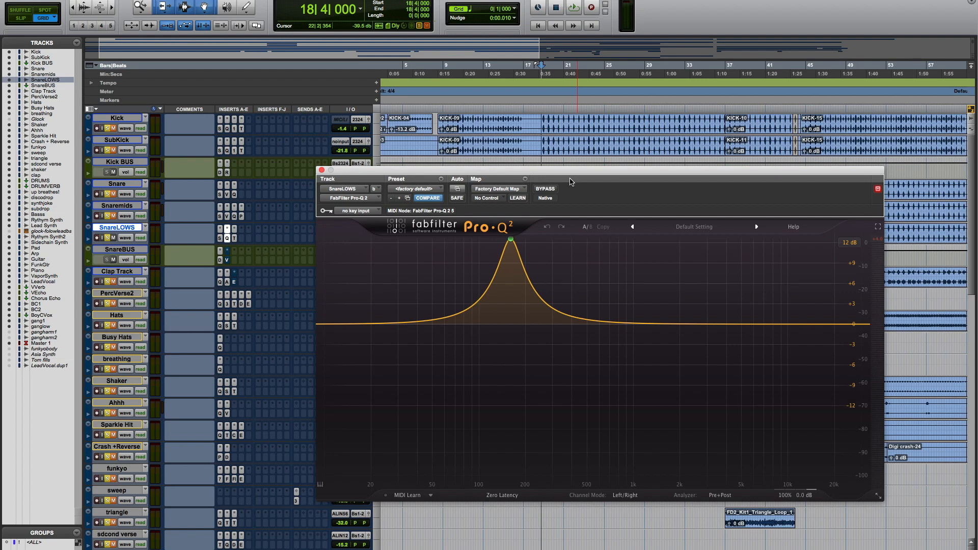
{"action": "mouse_move", "coordinate": [513, 245]}
{"action": "mouse_move", "coordinate": [520, 272]}
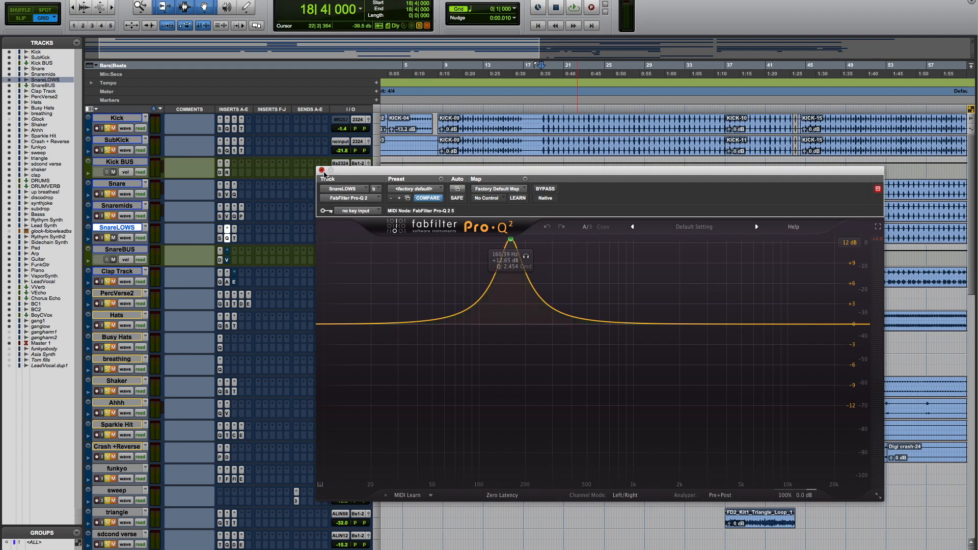
{"action": "left_click", "coordinate": [322, 171]}
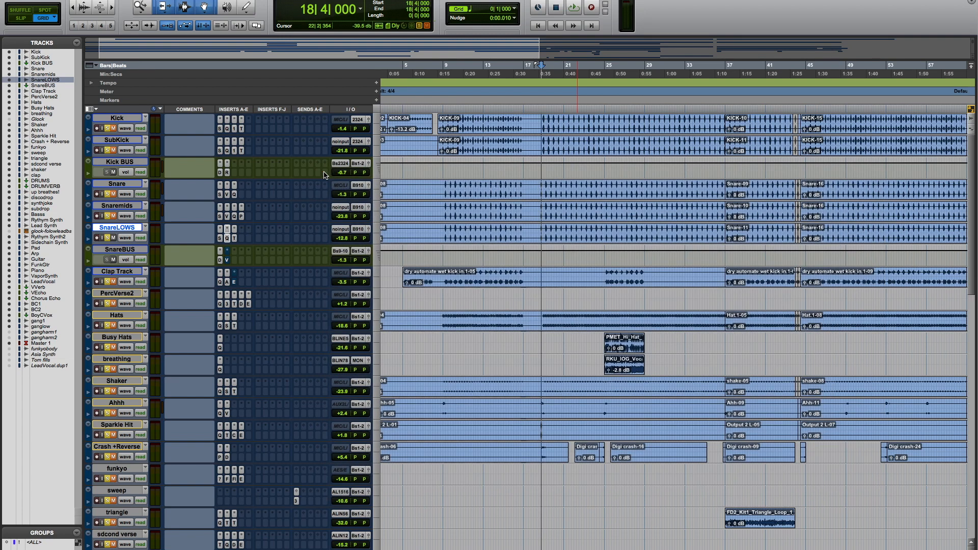
{"action": "left_click", "coordinate": [235, 238]}
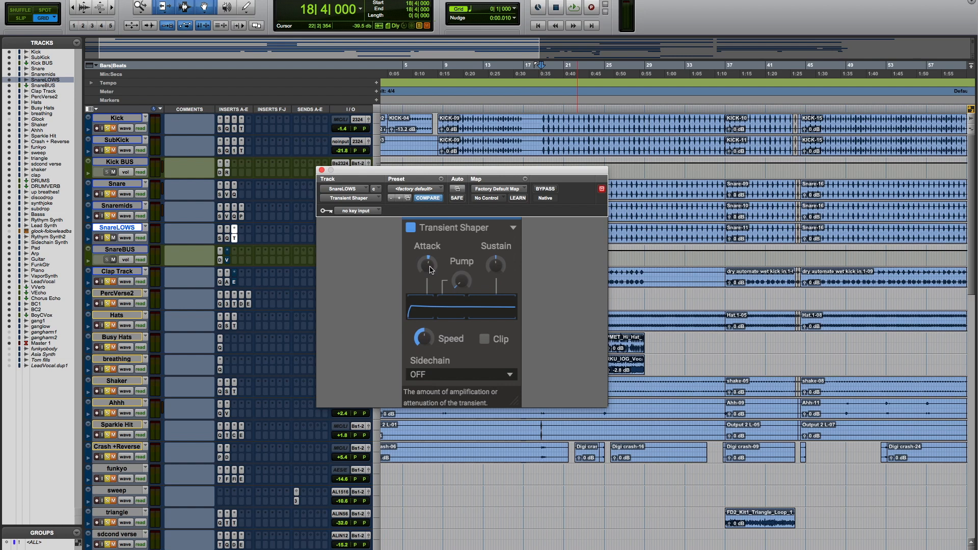
{"action": "left_click", "coordinate": [321, 170]}
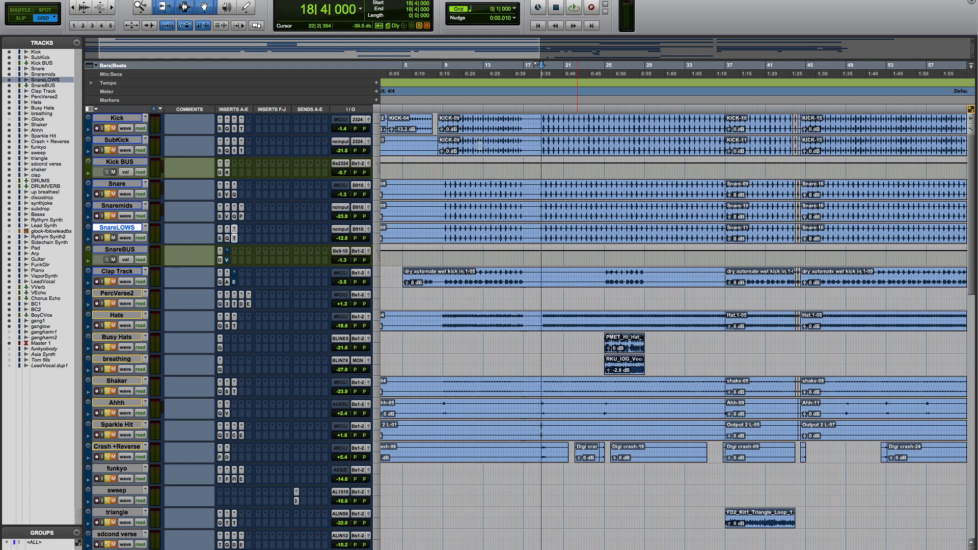
Step: Set the playback start to bar 18, beat 3, run playback and dismiss the low-RAM alert
{"action": "left_click", "coordinate": [540, 120]}
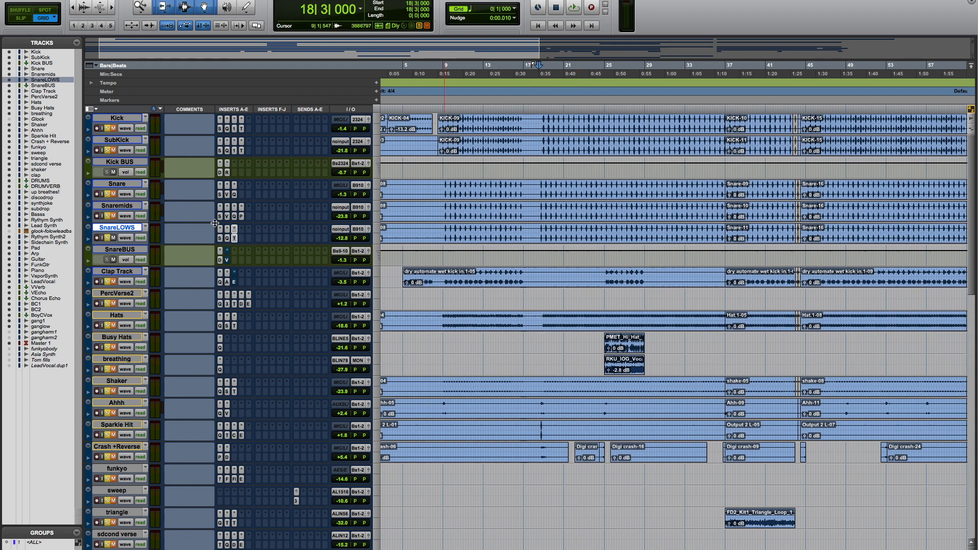
{"action": "key", "text": "space"}
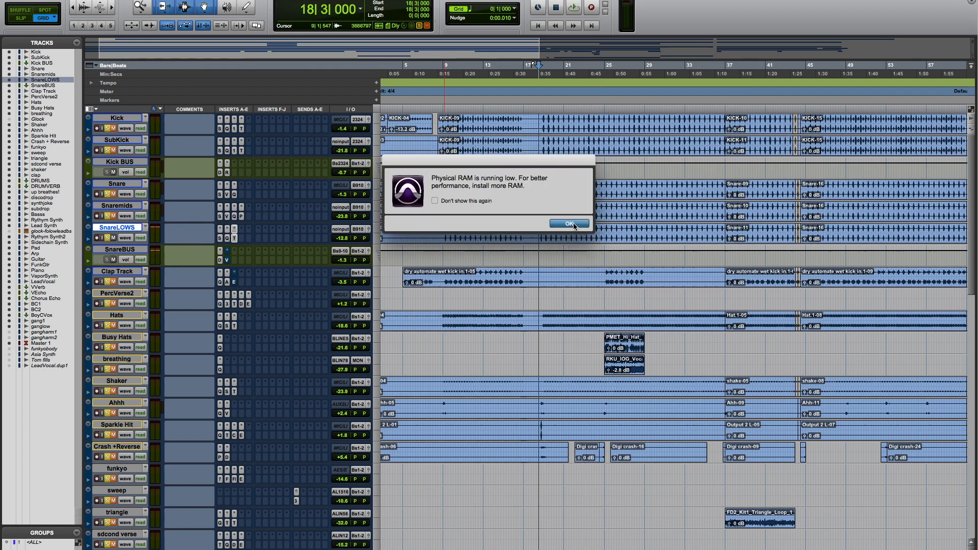
{"action": "left_click", "coordinate": [569, 223]}
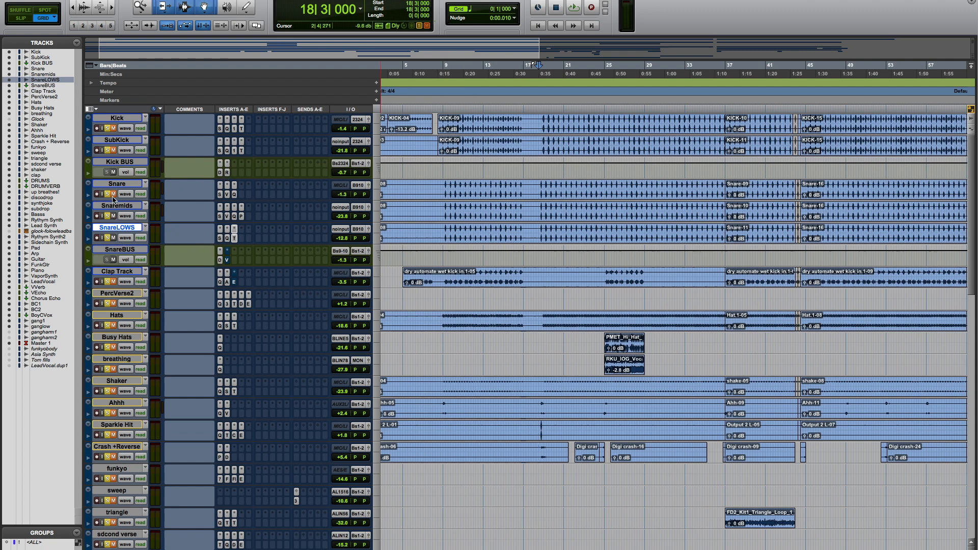
Step: Review the SnareBUS track's Decapitator and VerbSuite Classics inserts, leaving VerbSuite Classics bypassed and closing both plug-in windows
{"action": "left_click", "coordinate": [220, 260]}
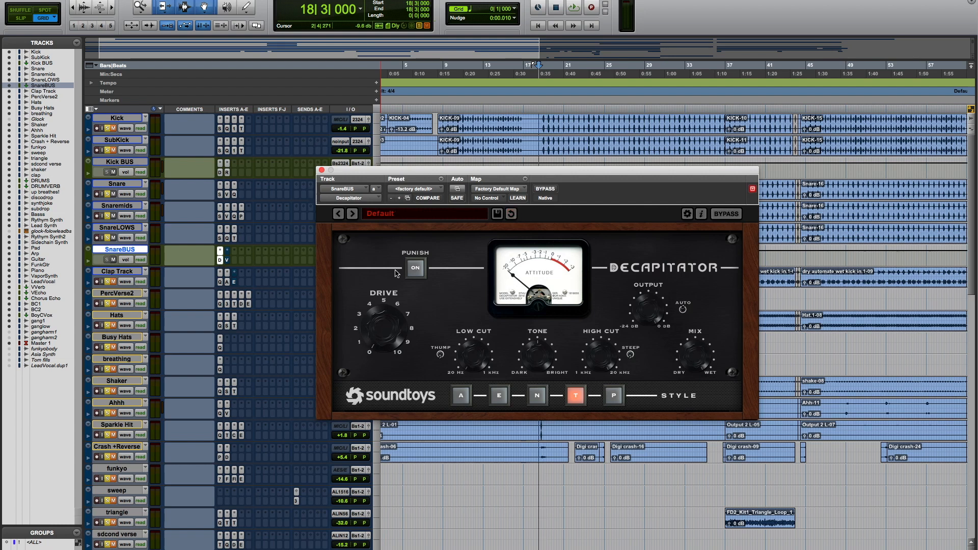
{"action": "left_click", "coordinate": [322, 170]}
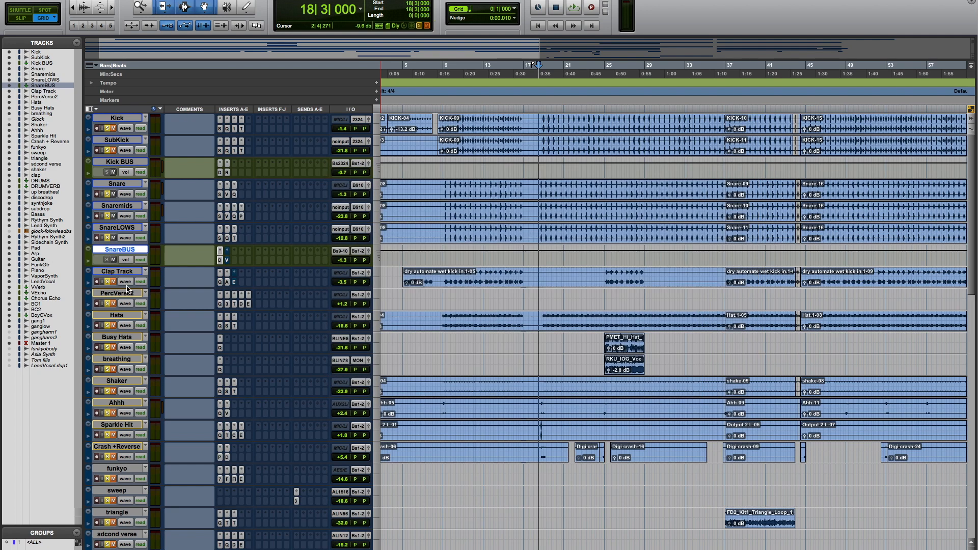
{"action": "left_click", "coordinate": [227, 261]}
{"action": "left_click", "coordinate": [545, 189]}
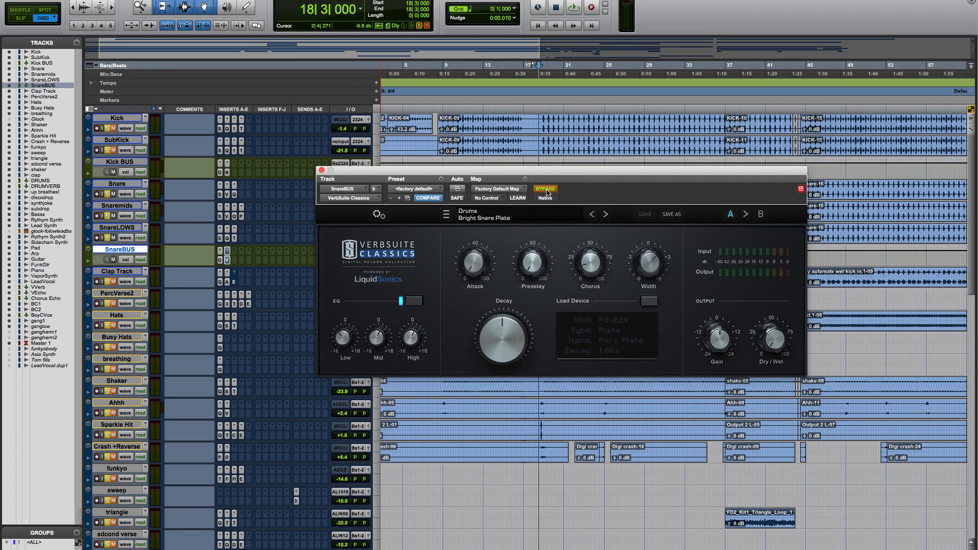
{"action": "mouse_move", "coordinate": [599, 259]}
{"action": "mouse_move", "coordinate": [780, 350]}
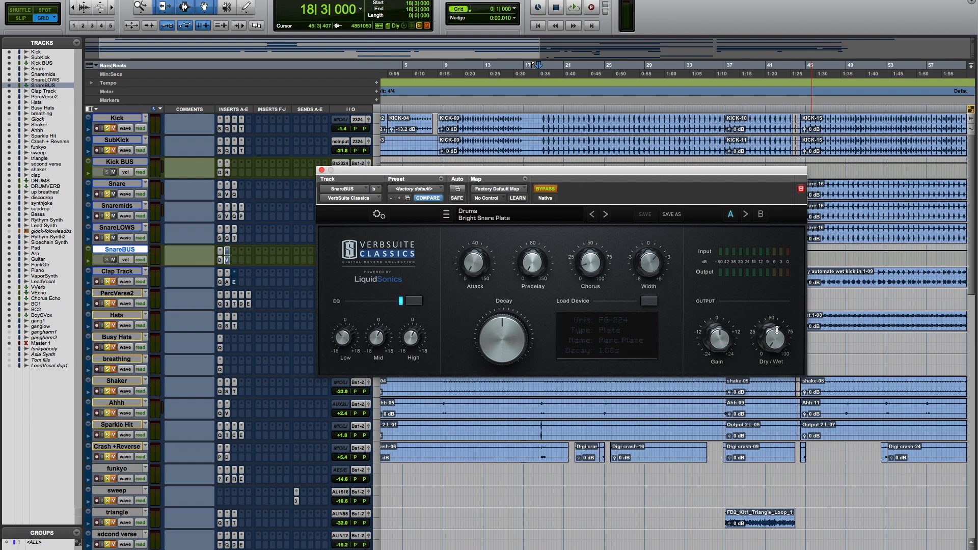
{"action": "left_click", "coordinate": [322, 170]}
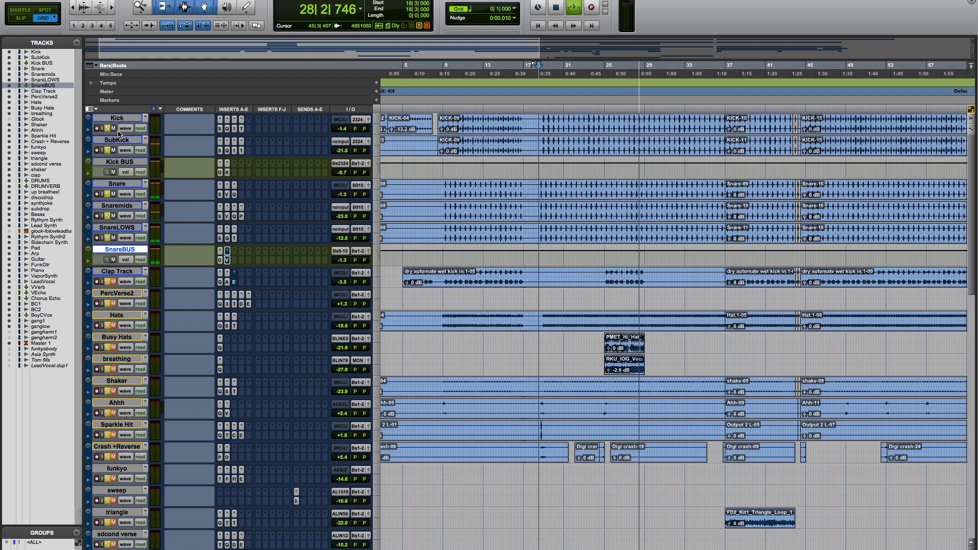
Step: Set the playback start to bar 9 and review the Clap Track's Pro-Q 2, Abbey Road Plates and Expander/Gate inserts
{"action": "key", "text": "space"}
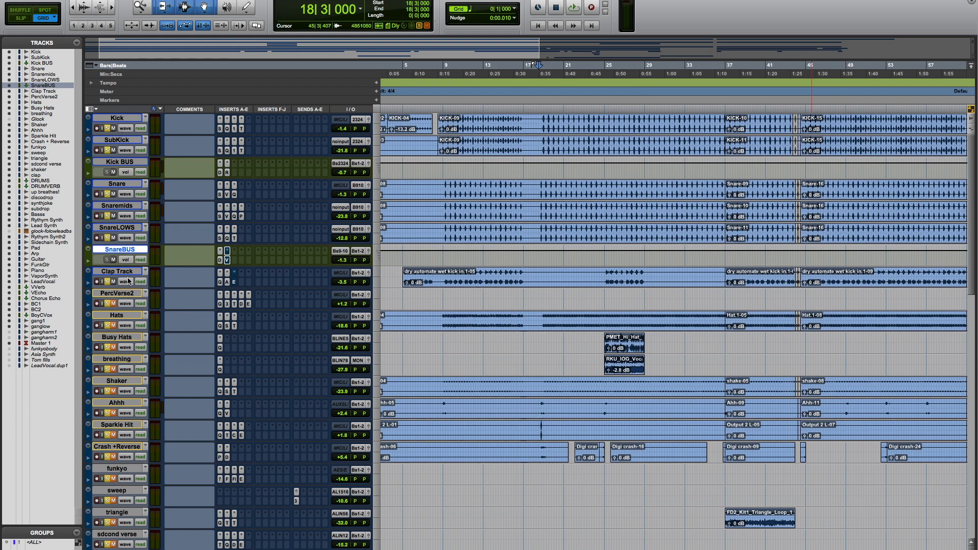
{"action": "left_click", "coordinate": [441, 108]}
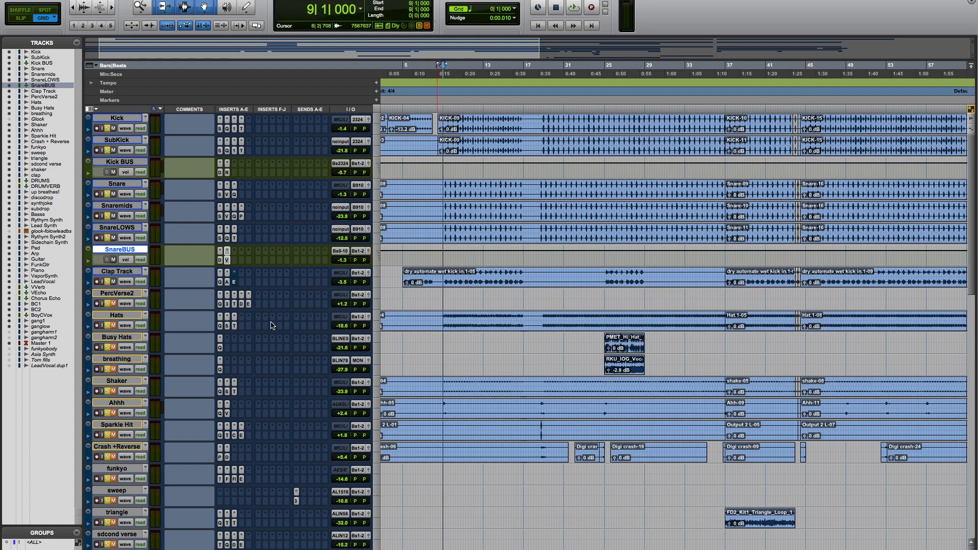
{"action": "left_click", "coordinate": [221, 283]}
{"action": "mouse_move", "coordinate": [598, 342]}
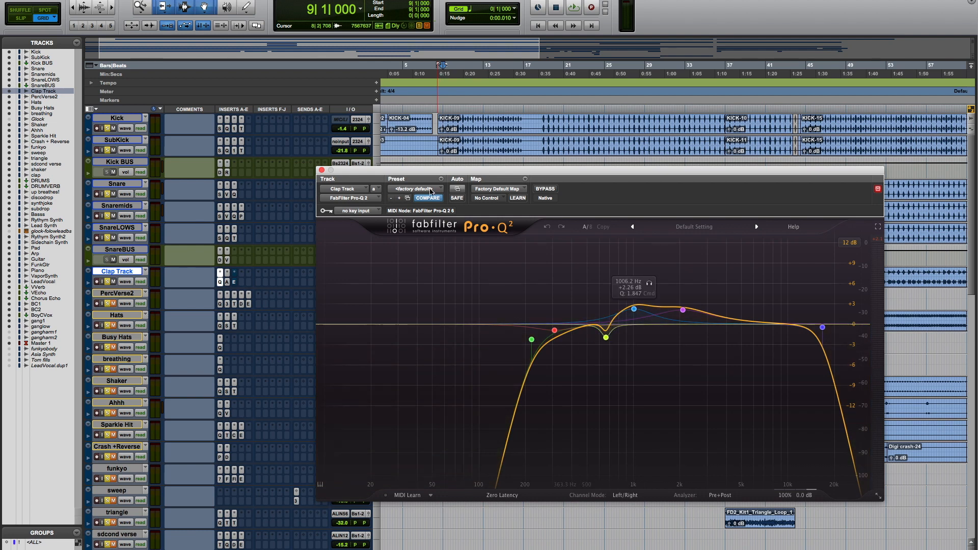
{"action": "left_click", "coordinate": [322, 171]}
{"action": "left_click", "coordinate": [228, 272]}
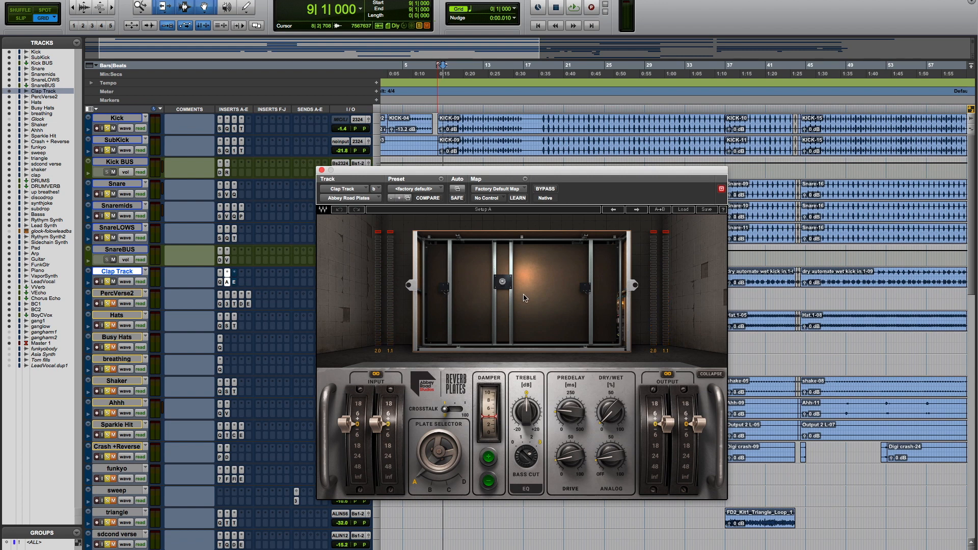
{"action": "left_click", "coordinate": [321, 170]}
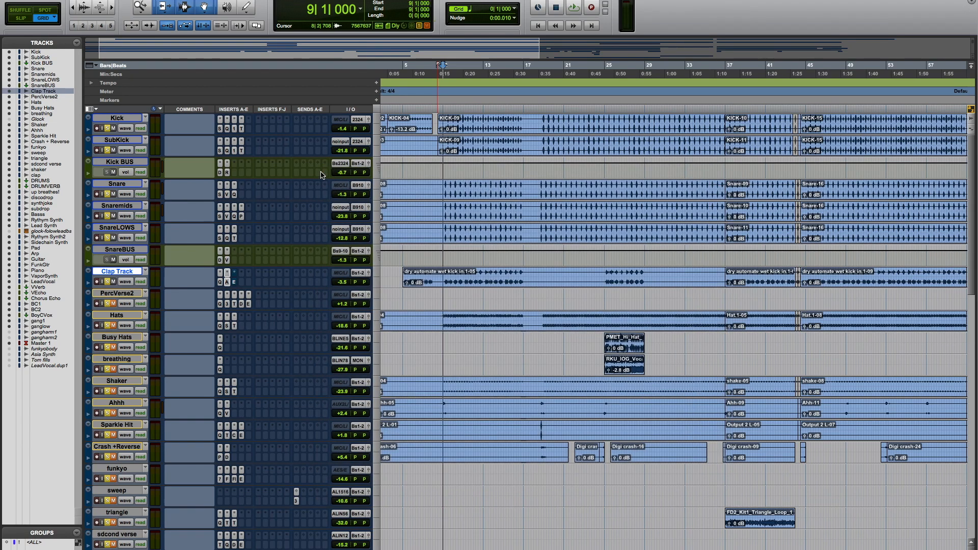
{"action": "left_click", "coordinate": [233, 282]}
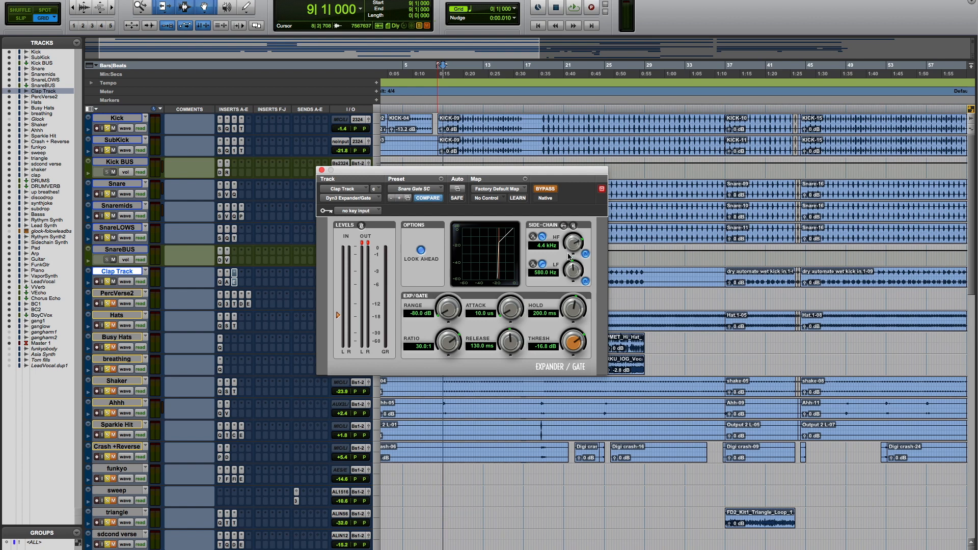
{"action": "left_click", "coordinate": [321, 171]}
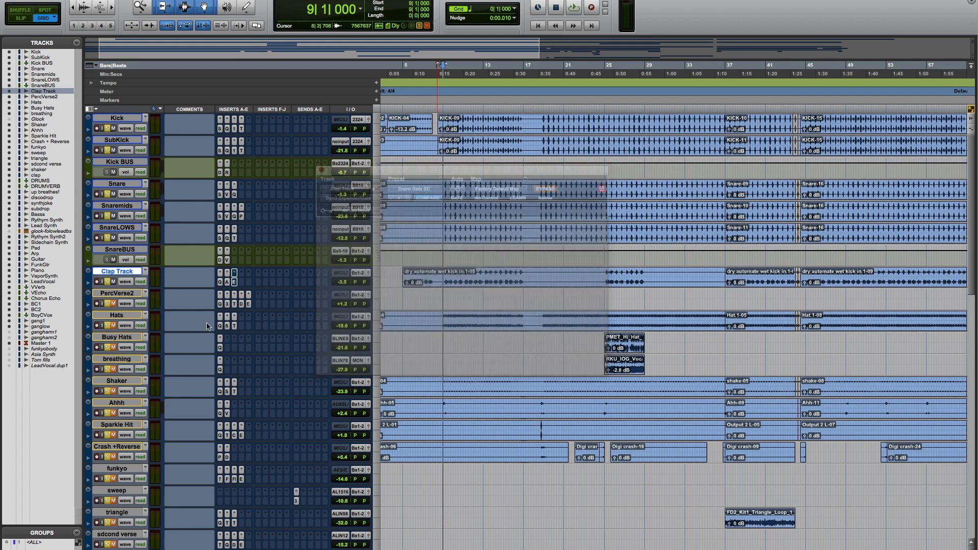
Step: Audition the drums from bar 9 and recheck the Clap Track's Pro-Q 2 curve
{"action": "scroll", "coordinate": [219, 300], "scroll_direction": "right", "scroll_amount": 2}
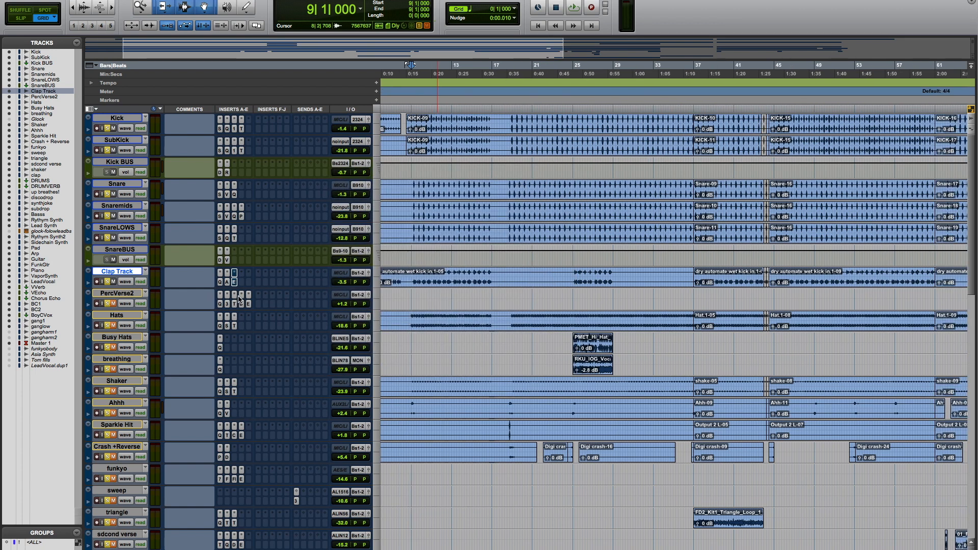
{"action": "key", "text": "space"}
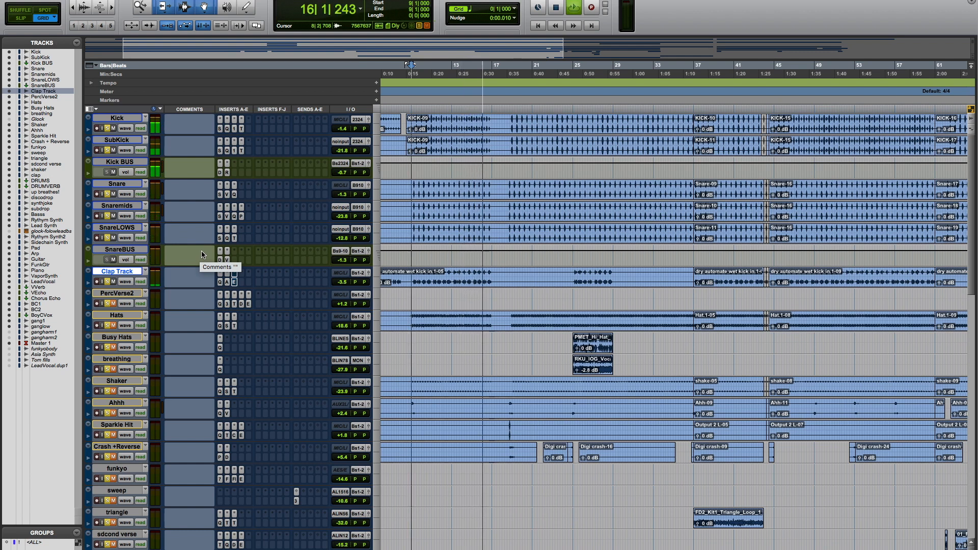
{"action": "key", "text": "space"}
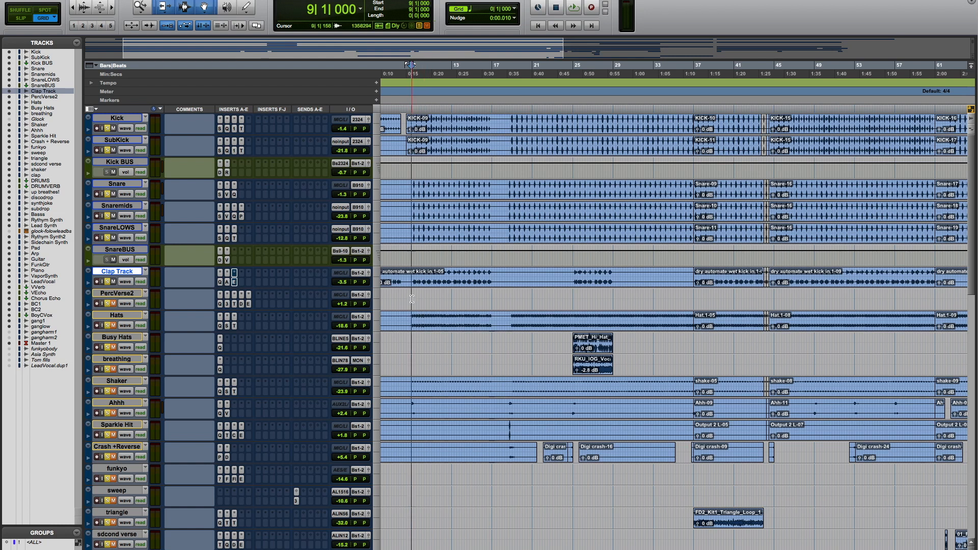
{"action": "left_click", "coordinate": [221, 283]}
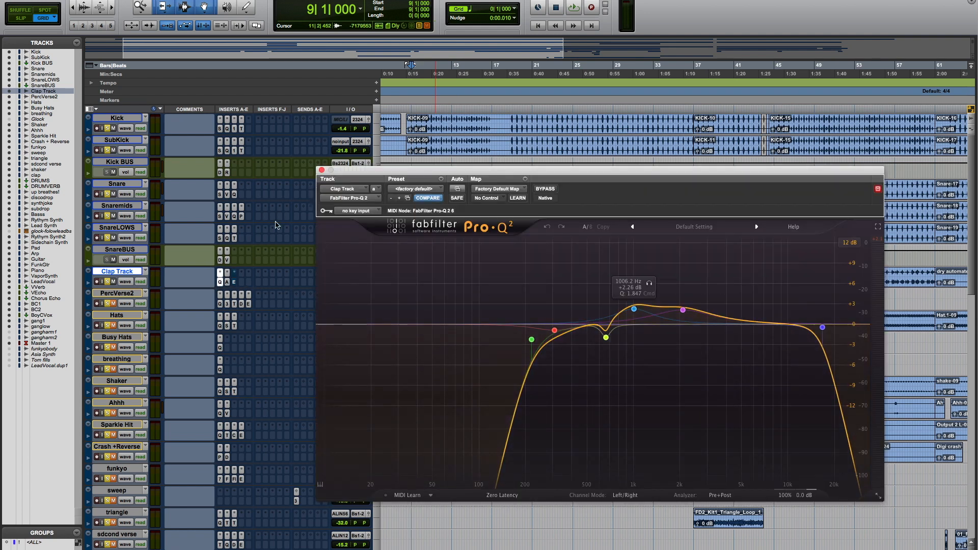
{"action": "left_click", "coordinate": [322, 172]}
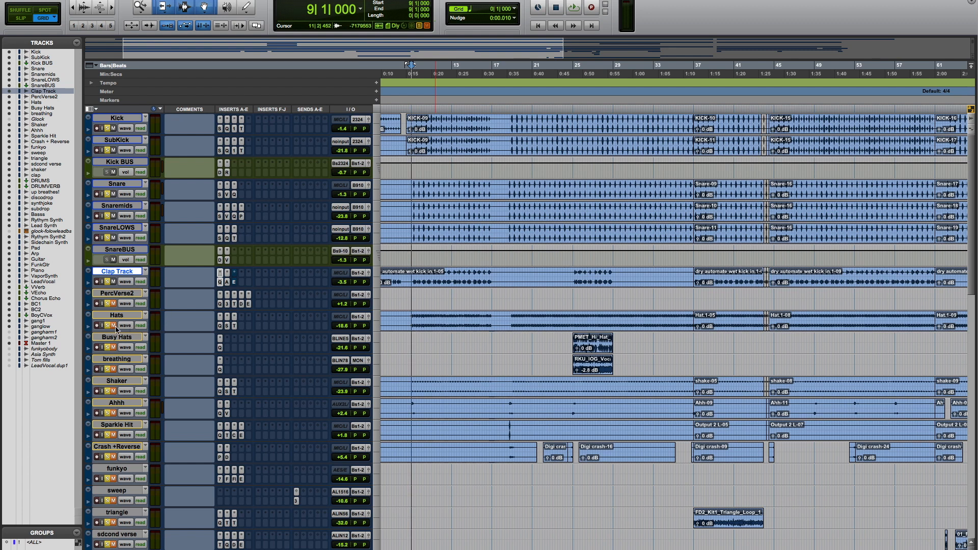
Step: Review the Hats track's Pro-Q 2, Saturn and Transient Shaper inserts, closing the plug-in window at the end
{"action": "left_click", "coordinate": [219, 326]}
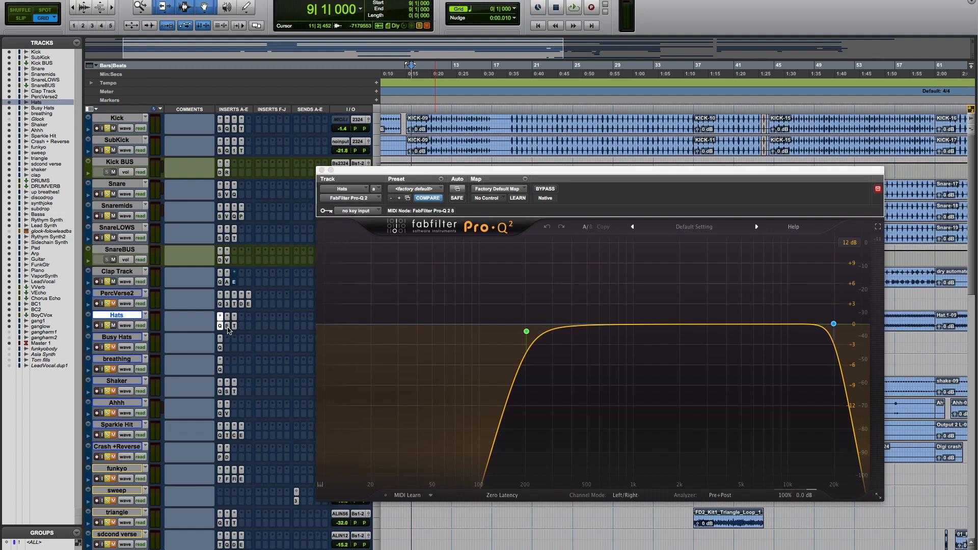
{"action": "left_click", "coordinate": [227, 326]}
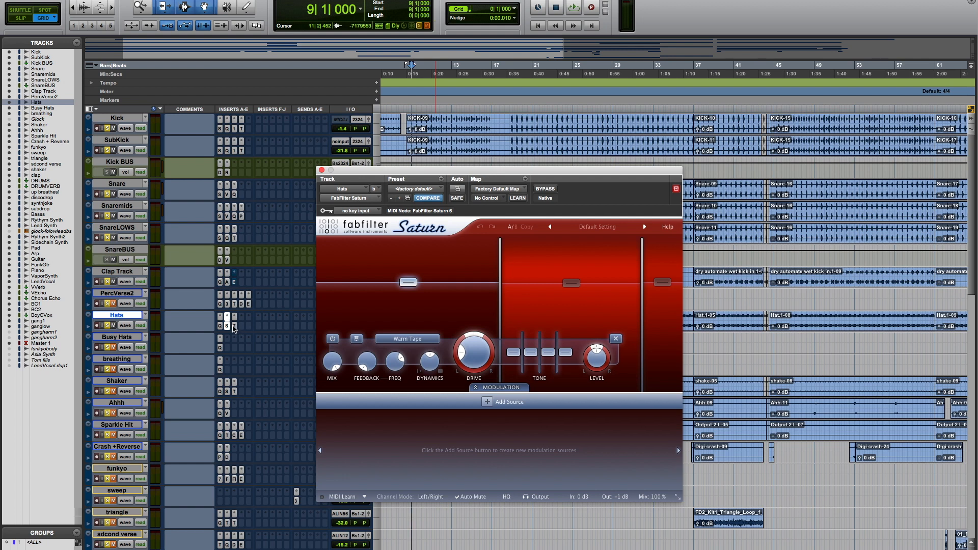
{"action": "left_click", "coordinate": [235, 326]}
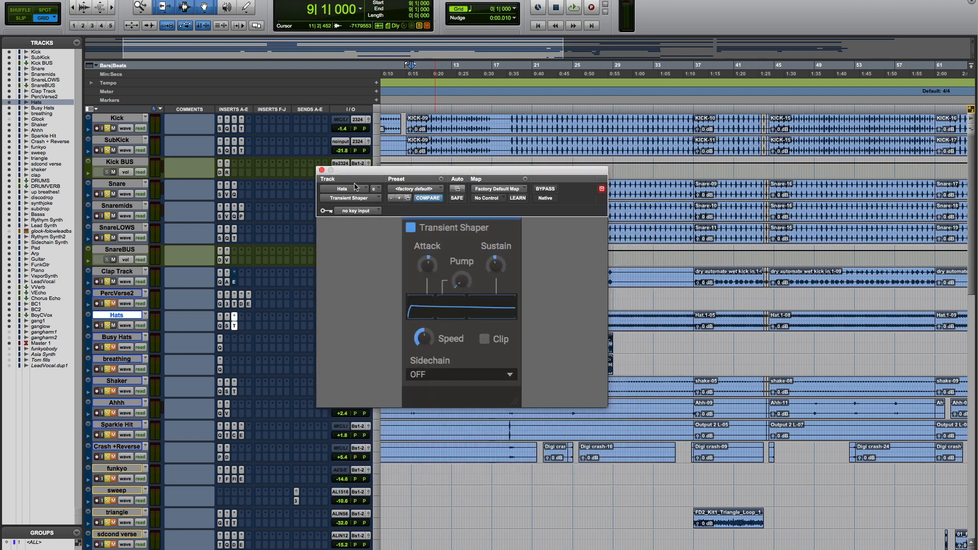
{"action": "left_click", "coordinate": [321, 171]}
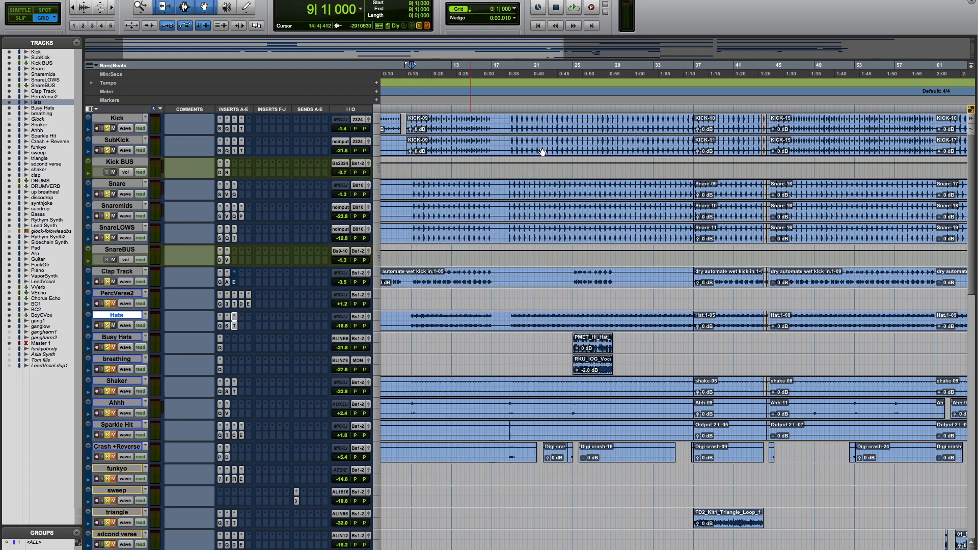
Step: Set the playback start to bar 18, beat 4, and review the Shaker track's Pro-Q 2, Saturn and Transient Shaper inserts
{"action": "left_click", "coordinate": [506, 111]}
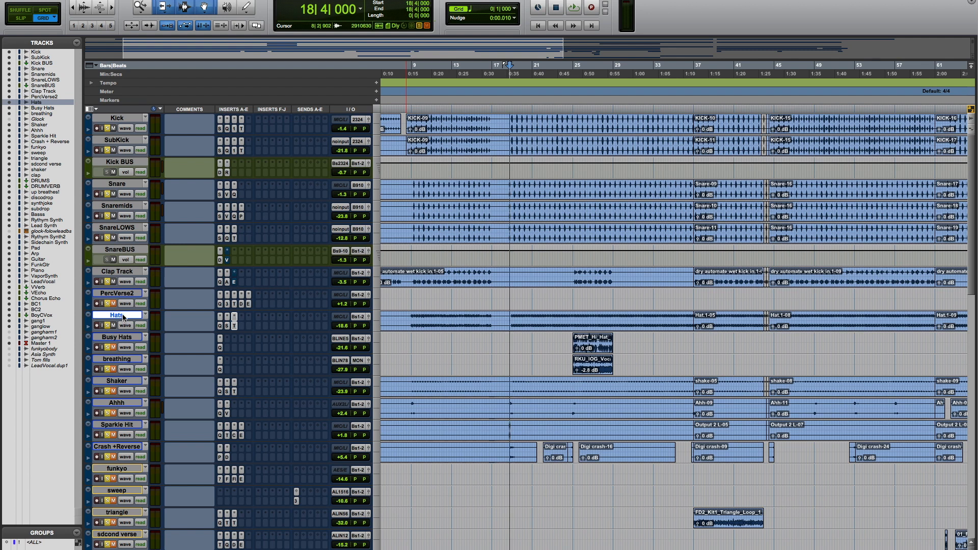
{"action": "left_click", "coordinate": [120, 381]}
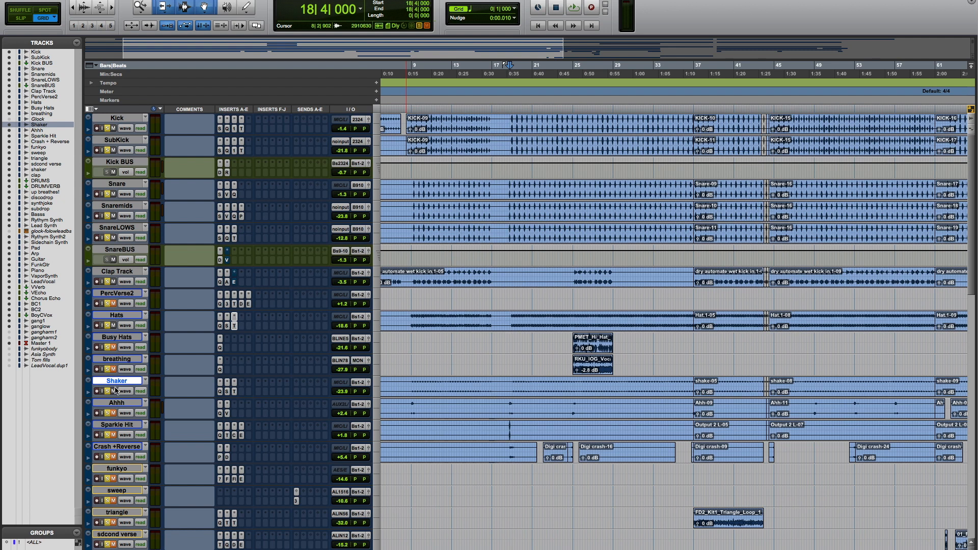
{"action": "left_click", "coordinate": [364, 392]}
{"action": "left_click", "coordinate": [355, 392]}
{"action": "left_click", "coordinate": [220, 391]}
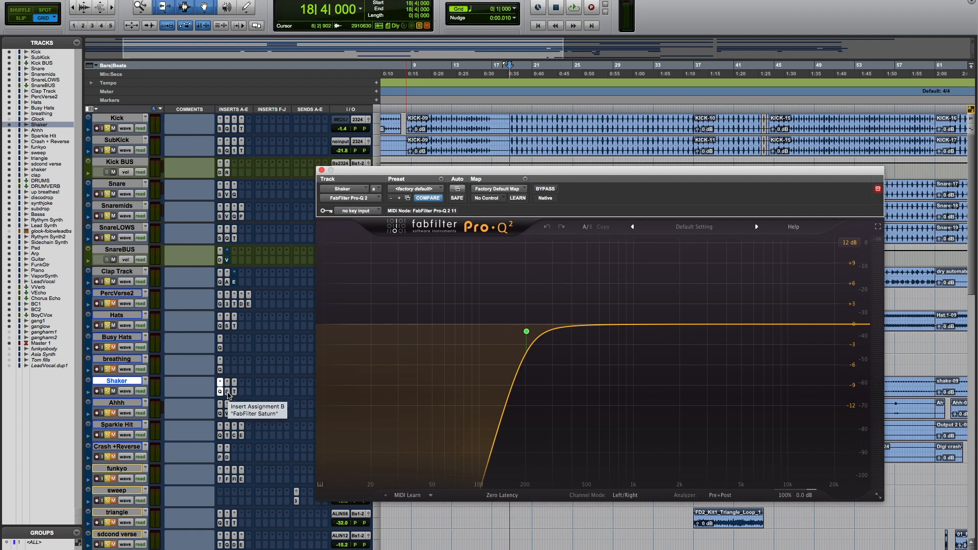
{"action": "left_click", "coordinate": [227, 392]}
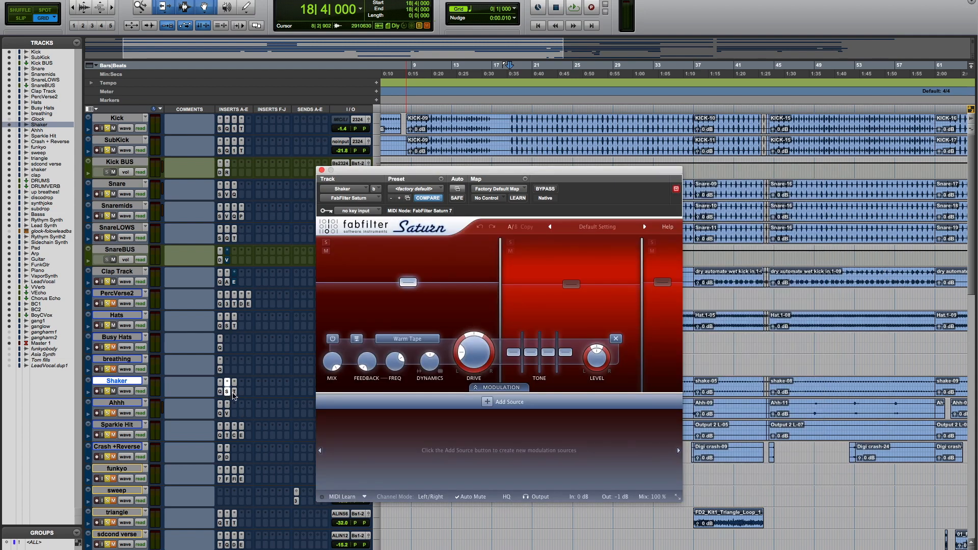
{"action": "left_click", "coordinate": [234, 392]}
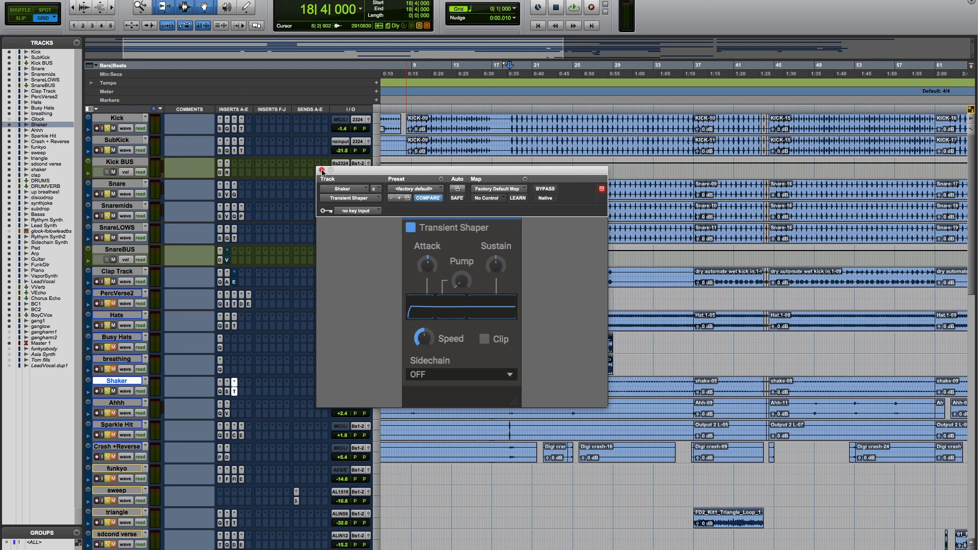
{"action": "left_click", "coordinate": [322, 171]}
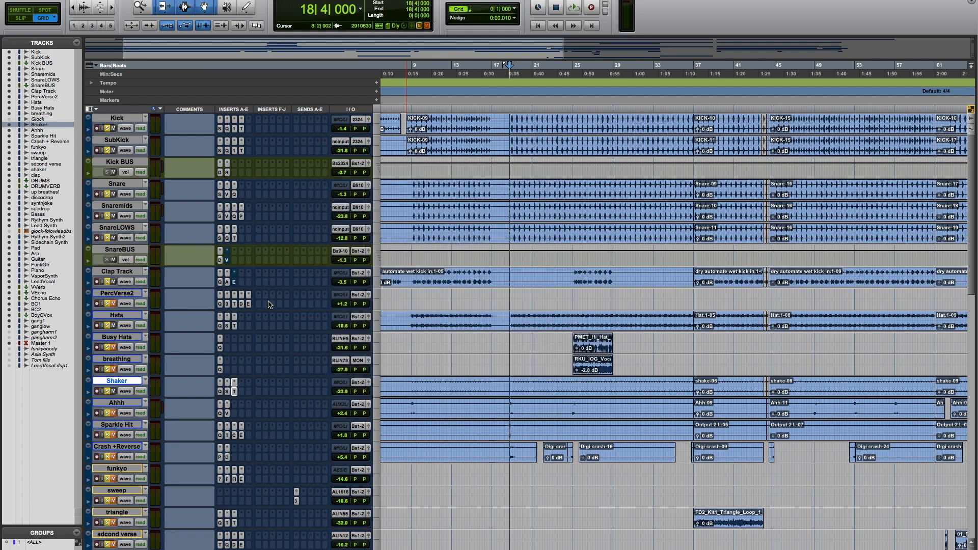
Step: Audition the drums from bar 18, beat 4, and look over the remaining percussion tracks down to DRUMVERB
{"action": "key", "text": "space"}
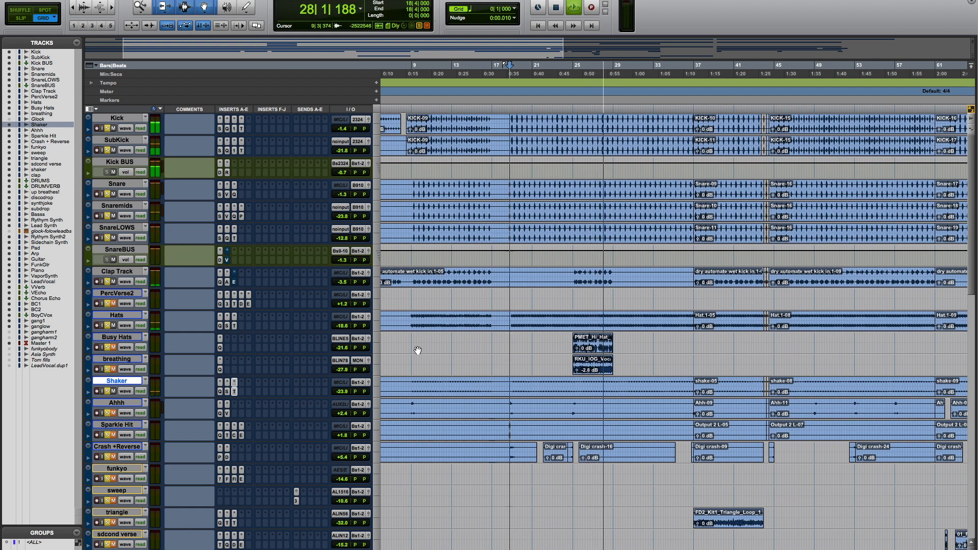
{"action": "key", "text": "space"}
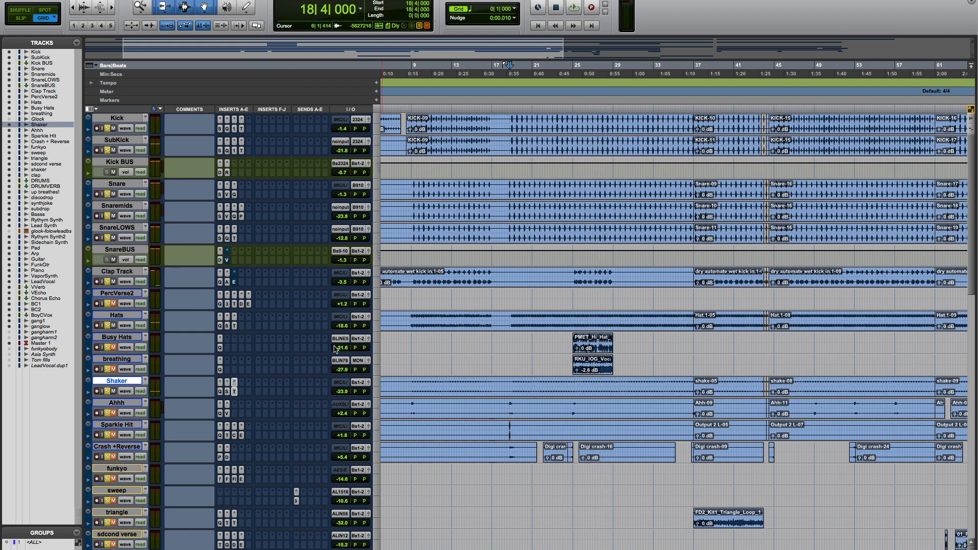
{"action": "scroll", "coordinate": [198, 300], "scroll_direction": "down", "scroll_amount": 1}
{"action": "scroll", "coordinate": [198, 300], "scroll_direction": "down", "scroll_amount": 3}
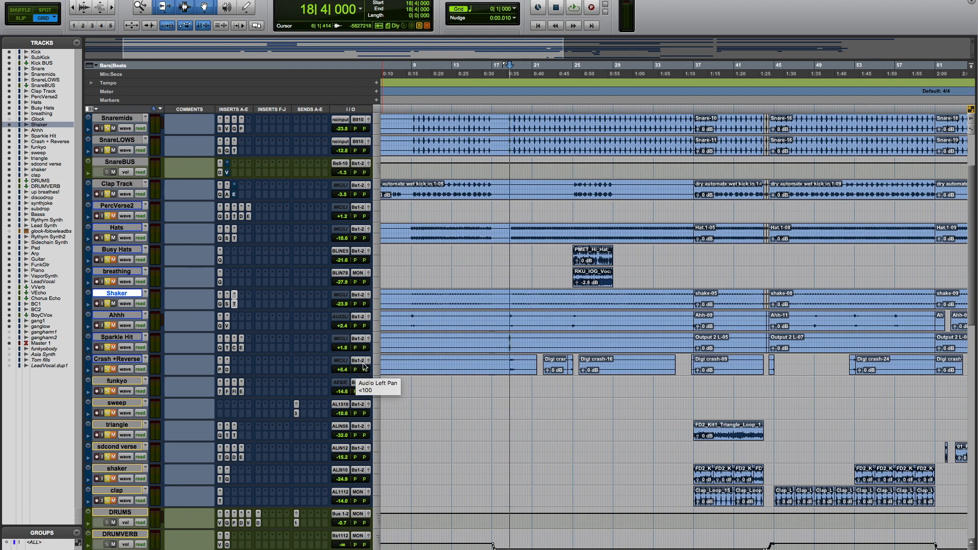
{"action": "scroll", "coordinate": [413, 378], "scroll_direction": "up", "scroll_amount": 4}
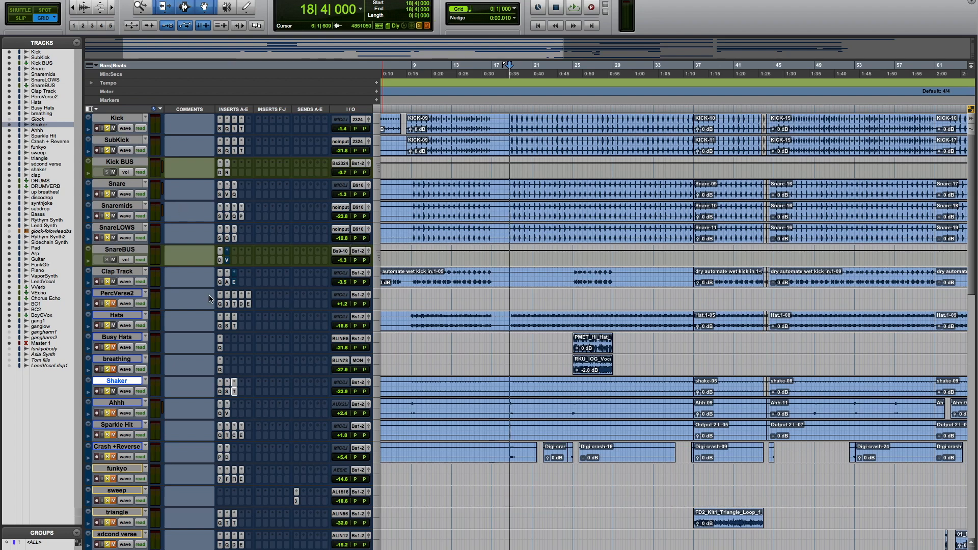
Step: Find the DRUMS bus and inspect its Virtual Tape Machines insert
{"action": "scroll", "coordinate": [211, 300], "scroll_direction": "down", "scroll_amount": 5}
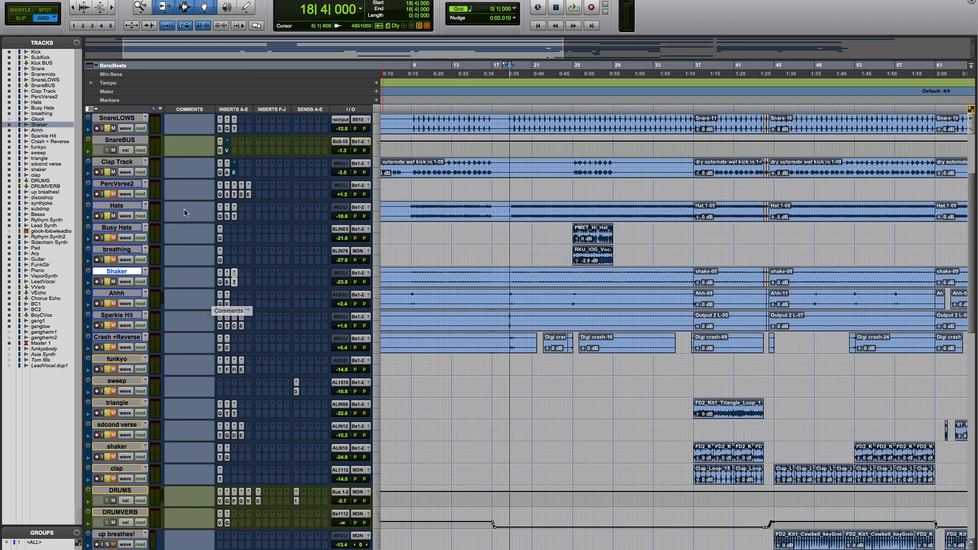
{"action": "scroll", "coordinate": [211, 299], "scroll_direction": "down", "scroll_amount": 5}
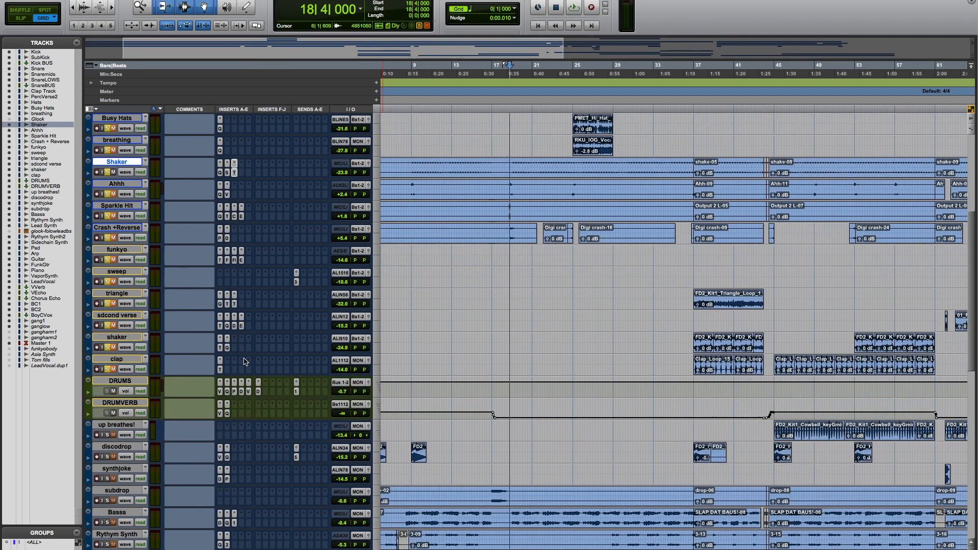
{"action": "left_click", "coordinate": [220, 392]}
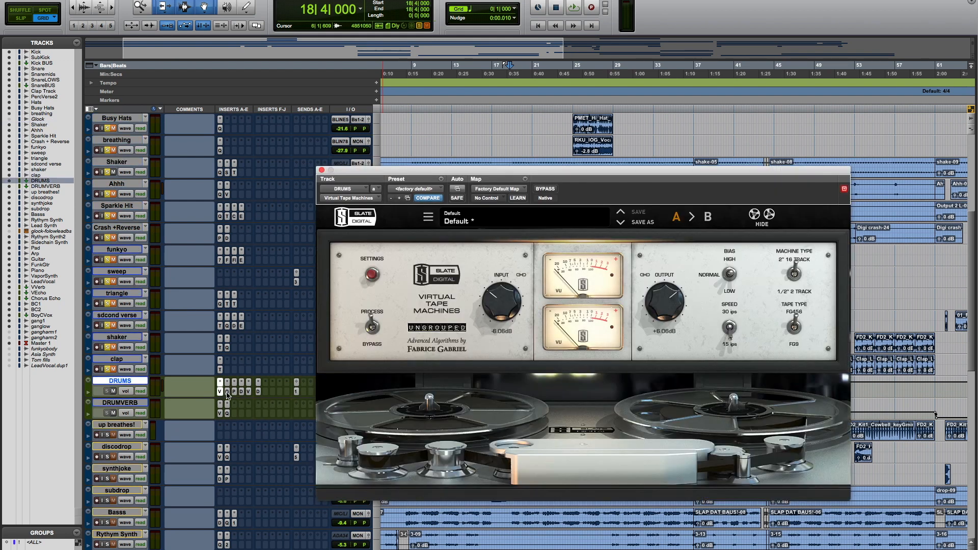
{"action": "scroll", "coordinate": [225, 416], "scroll_direction": "up", "scroll_amount": 2}
Step: Set the Q of the 1265.1 Hz bell boost in the DRUMS bus's Pro-Q 2 to 1.359 and close the plug-in
{"action": "left_click", "coordinate": [226, 424]}
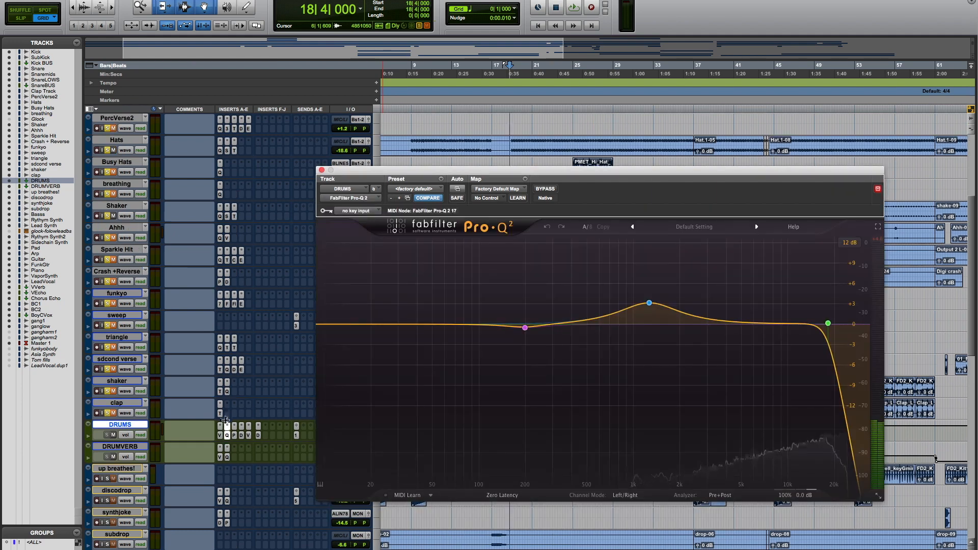
{"action": "mouse_move", "coordinate": [652, 305]}
{"action": "scroll", "coordinate": [653, 305], "scroll_direction": "up", "scroll_amount": 1}
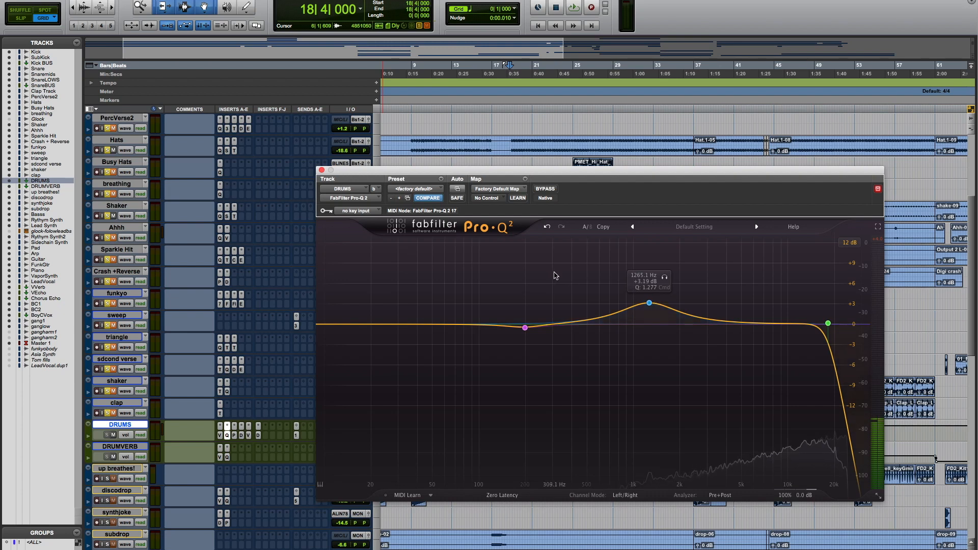
{"action": "scroll", "coordinate": [650, 306], "scroll_direction": "down", "scroll_amount": 1}
{"action": "scroll", "coordinate": [650, 305], "scroll_direction": "up", "scroll_amount": 4}
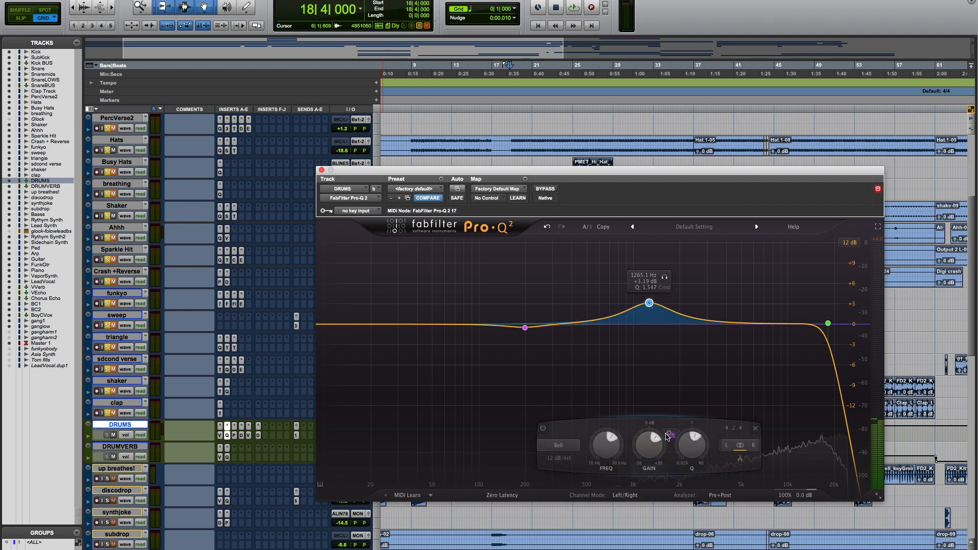
{"action": "scroll", "coordinate": [687, 455], "scroll_direction": "down", "scroll_amount": 3}
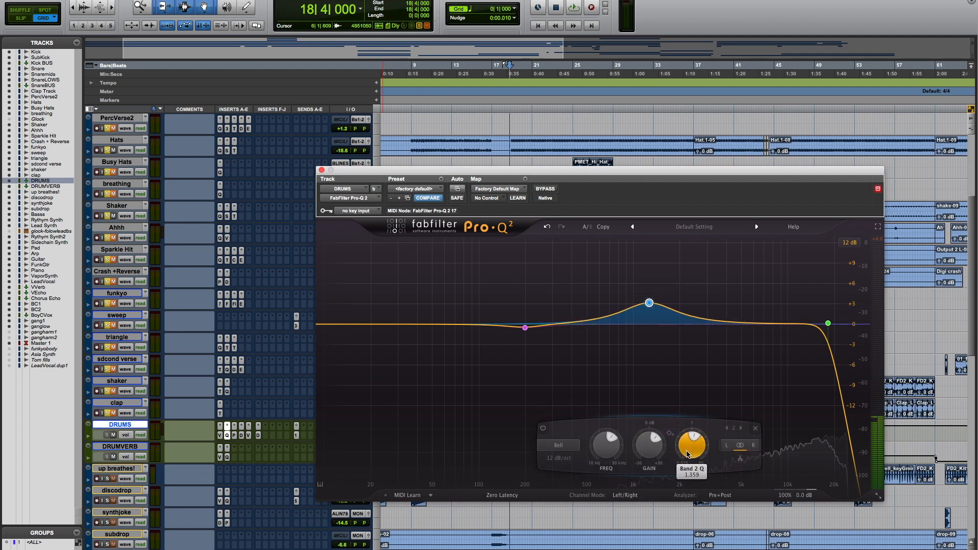
{"action": "left_click", "coordinate": [321, 170]}
Step: Inspect the DRUMS bus's UAD Pultec-Pro Legacy equalizer and close its window
{"action": "left_click", "coordinate": [235, 436]}
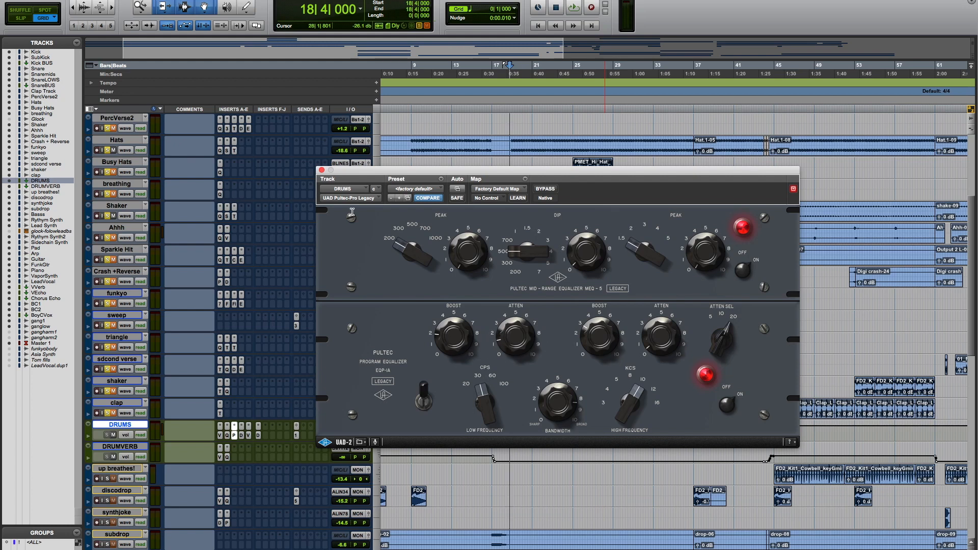
{"action": "left_click", "coordinate": [322, 170]}
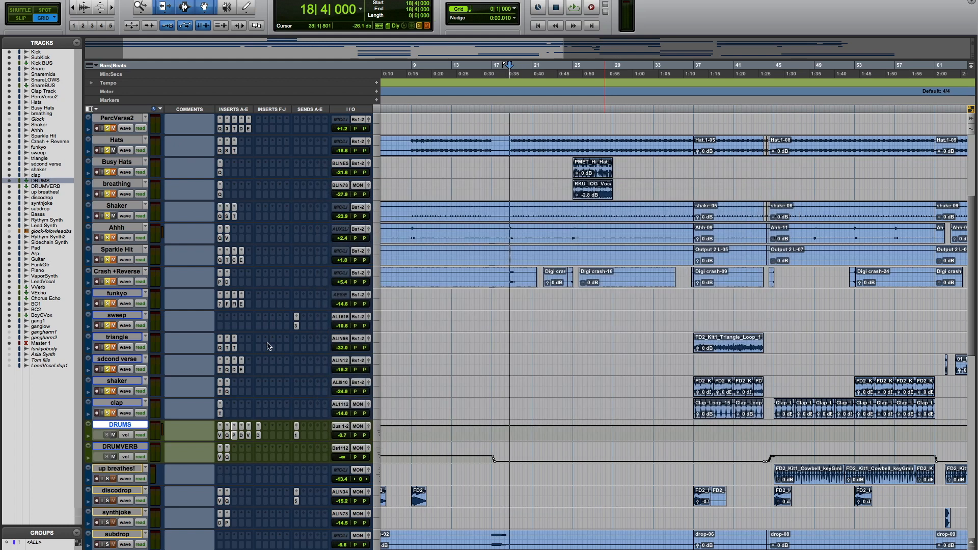
Step: Audition the DRUMS bus with its Distressor insert active and bypassed, dismiss the RAM notice, and close the plug-in
{"action": "left_click", "coordinate": [243, 436]}
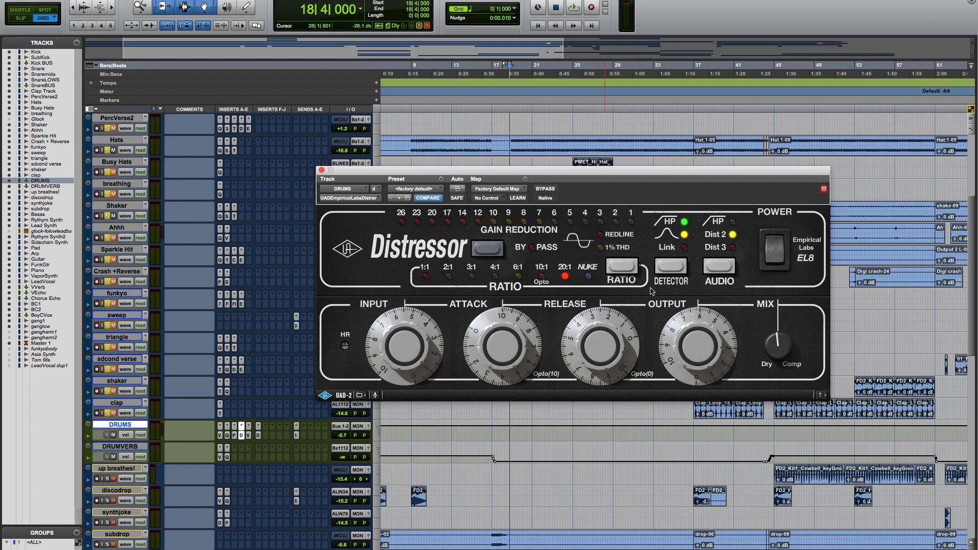
{"action": "key", "text": "space"}
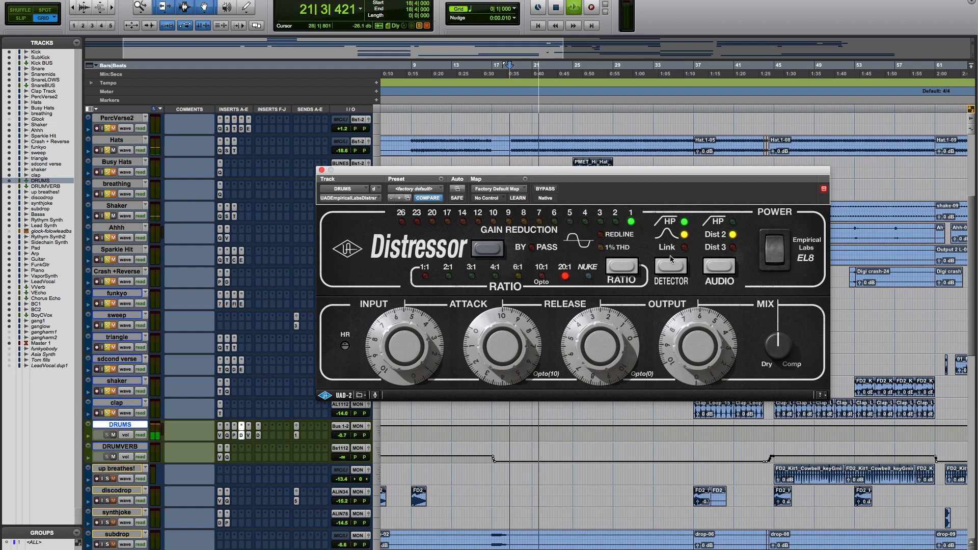
{"action": "left_click", "coordinate": [545, 189]}
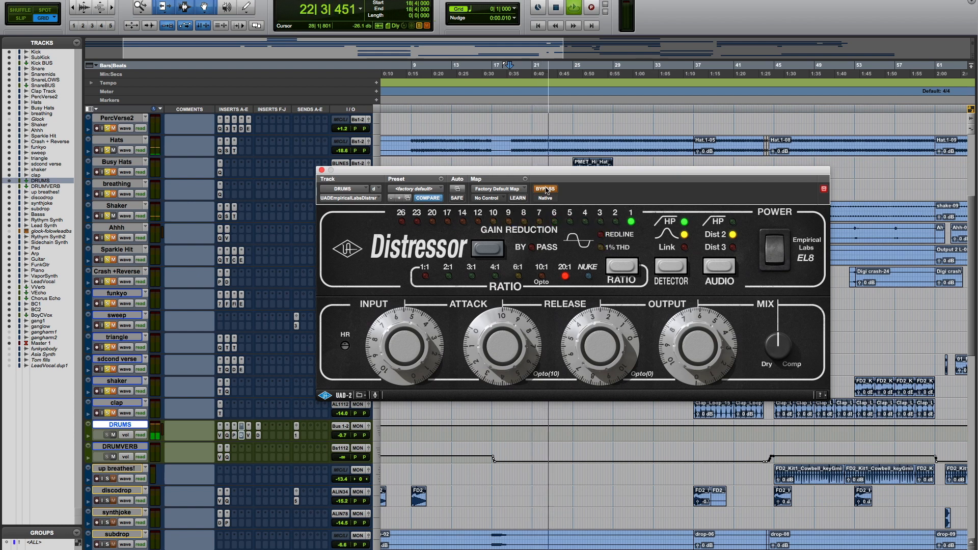
{"action": "left_click", "coordinate": [549, 189]}
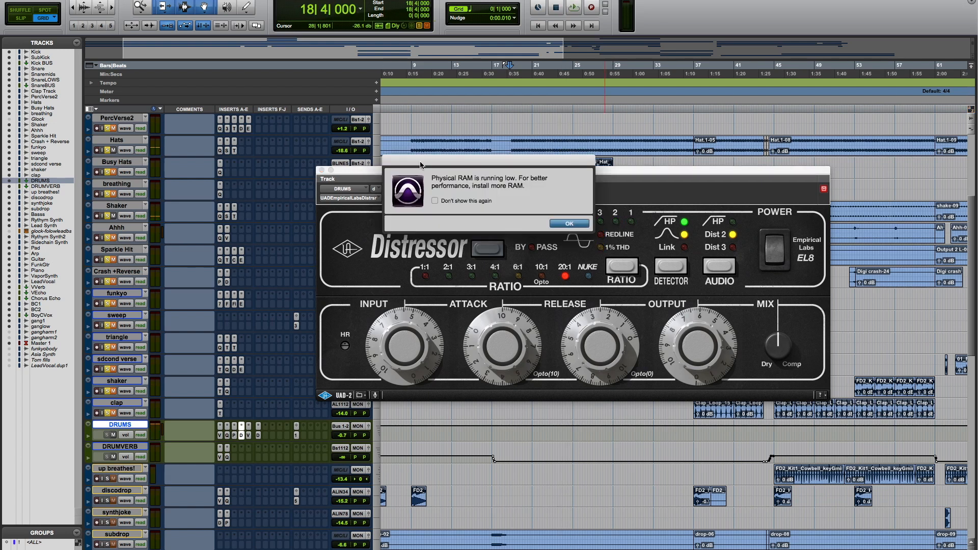
{"action": "left_click", "coordinate": [571, 225]}
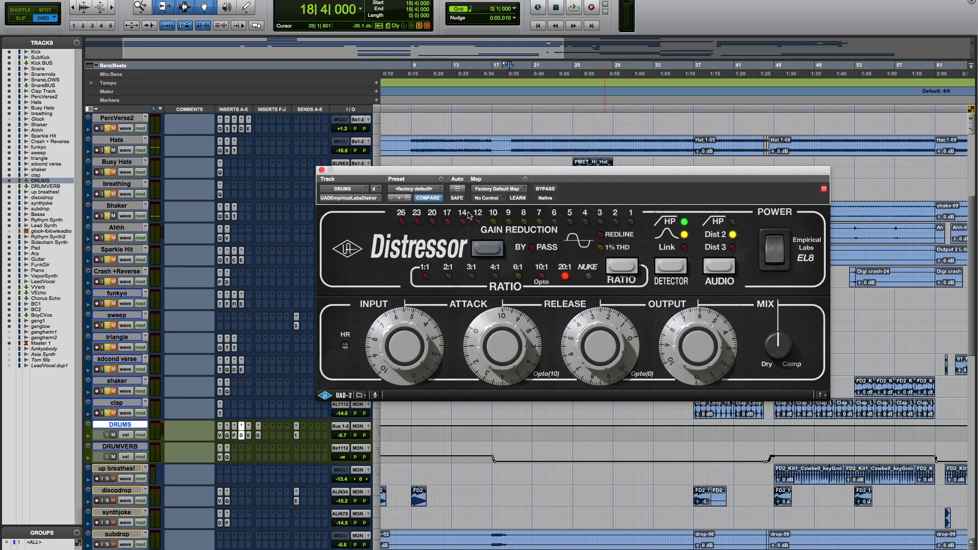
{"action": "left_click", "coordinate": [322, 171]}
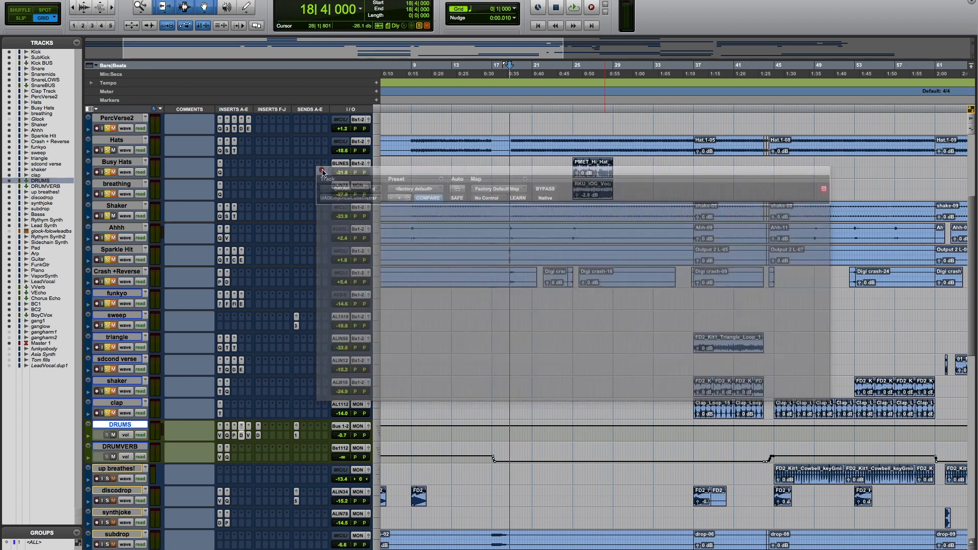
Step: Inspect the Virtual Mix Rack and Decapitator inserts on the DRUMS bus, closing each window
{"action": "left_click", "coordinate": [249, 436]}
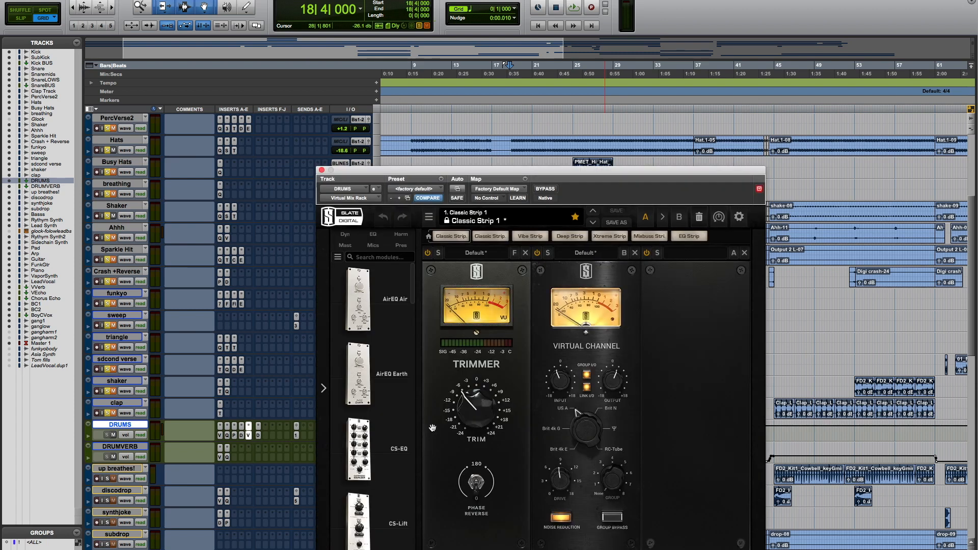
{"action": "left_click", "coordinate": [321, 170]}
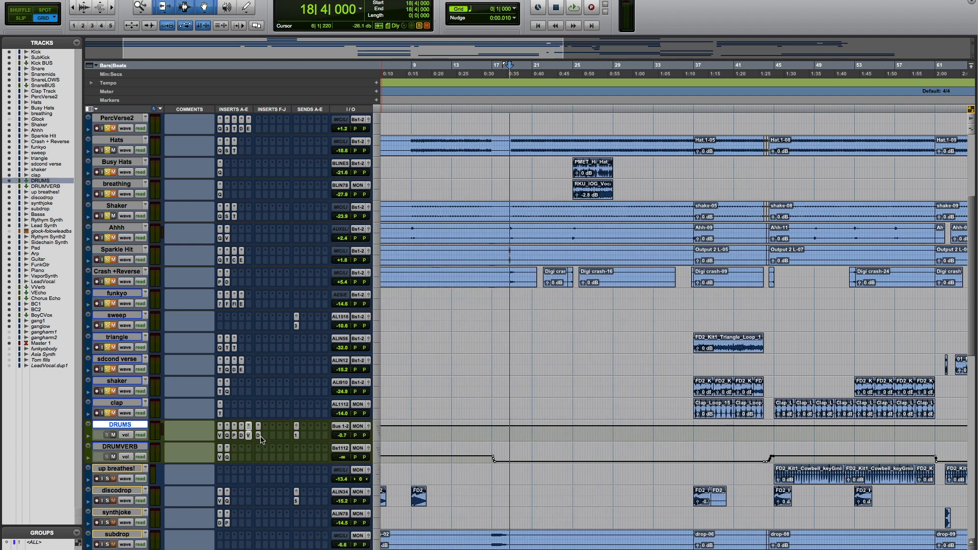
{"action": "left_click", "coordinate": [258, 436]}
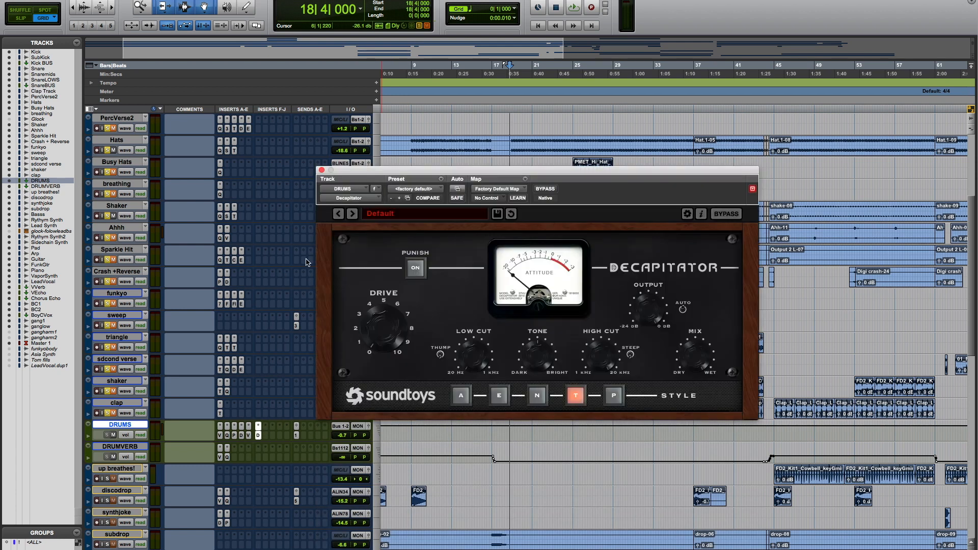
{"action": "left_click", "coordinate": [321, 171]}
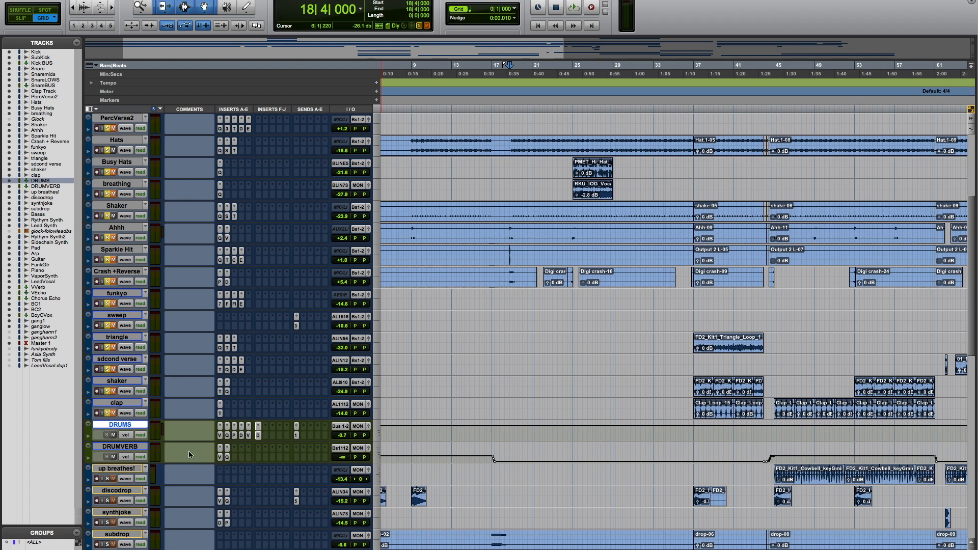
Step: Inspect the DRUMVERB track's VerbSuite Classics reverb and its Pro-Q 2 filtering, closing both plug-ins
{"action": "left_click", "coordinate": [143, 448]}
{"action": "left_click", "coordinate": [220, 458]}
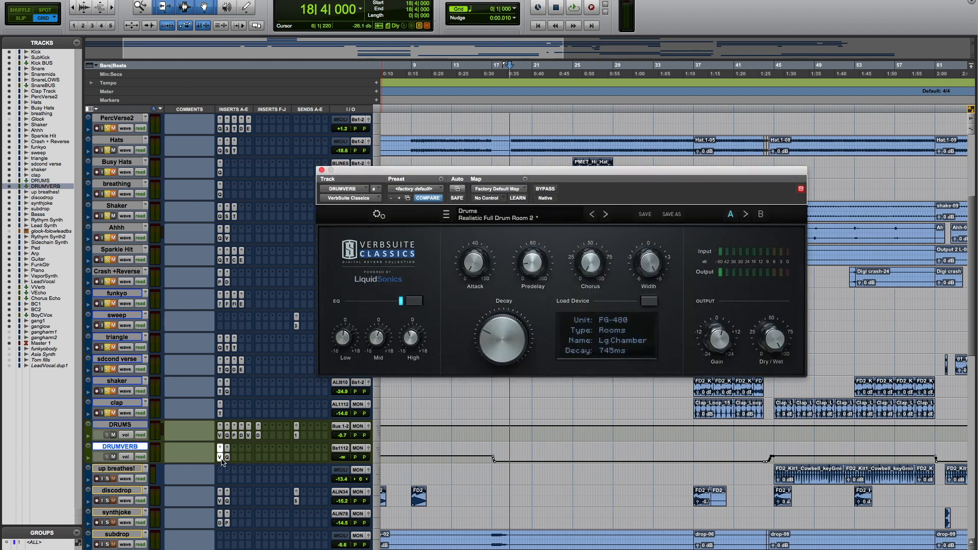
{"action": "scroll", "coordinate": [222, 462], "scroll_direction": "up", "scroll_amount": 1}
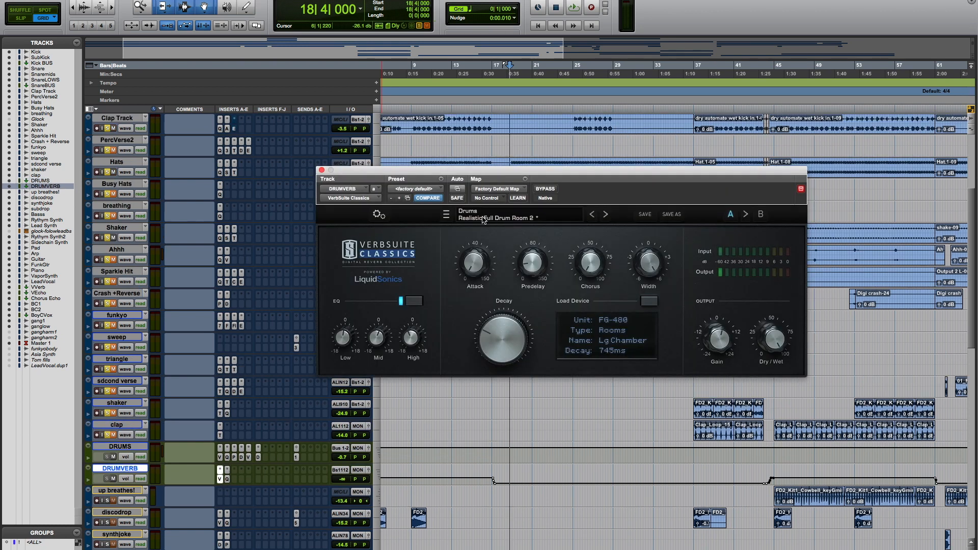
{"action": "left_click", "coordinate": [321, 171]}
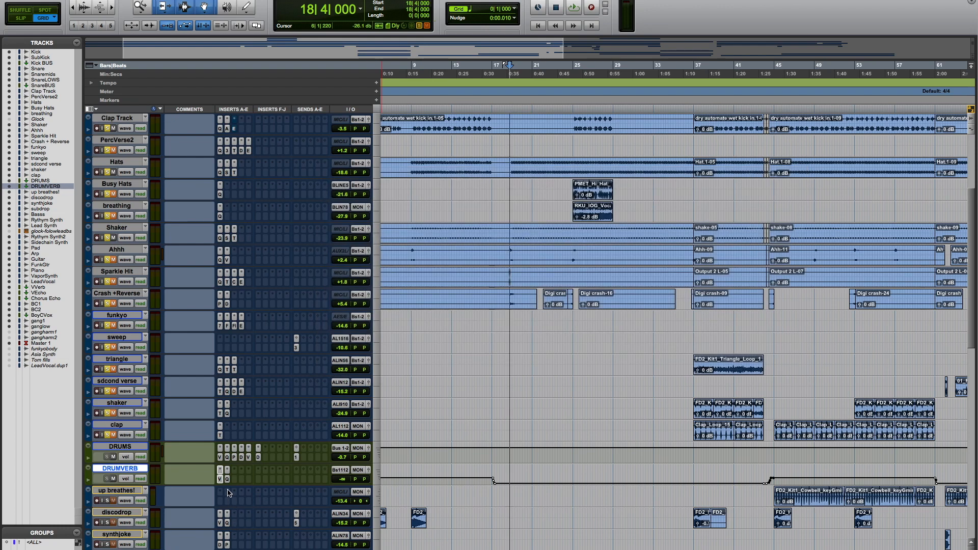
{"action": "left_click", "coordinate": [228, 480]}
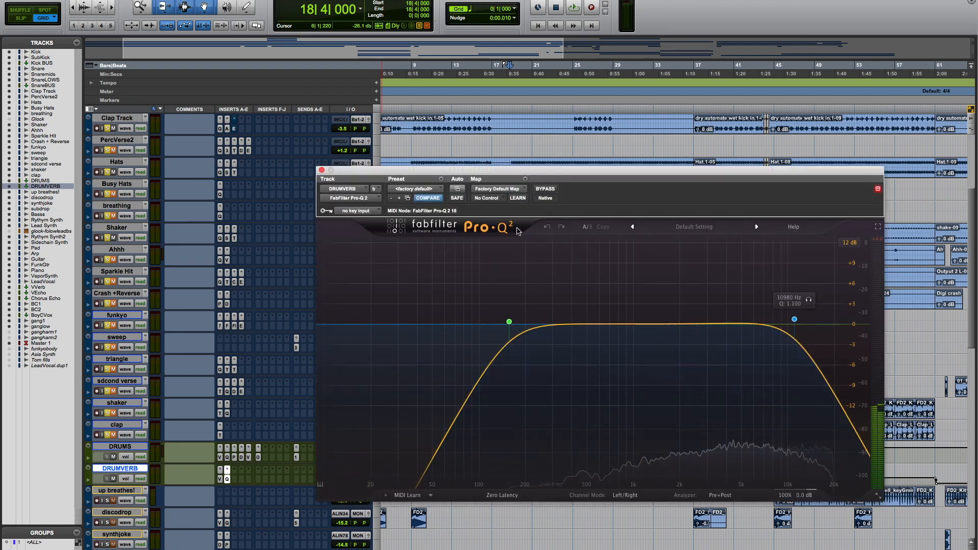
{"action": "left_click", "coordinate": [321, 171]}
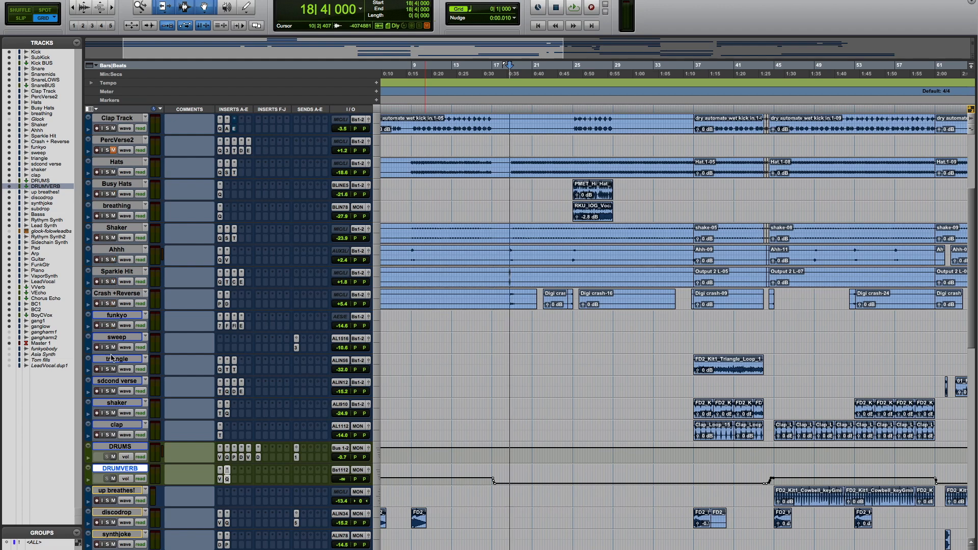
Step: Look over the whole track list, from the kick and percussion through the synths and vocals to Master 1
{"action": "scroll", "coordinate": [156, 287], "scroll_direction": "up", "scroll_amount": 5}
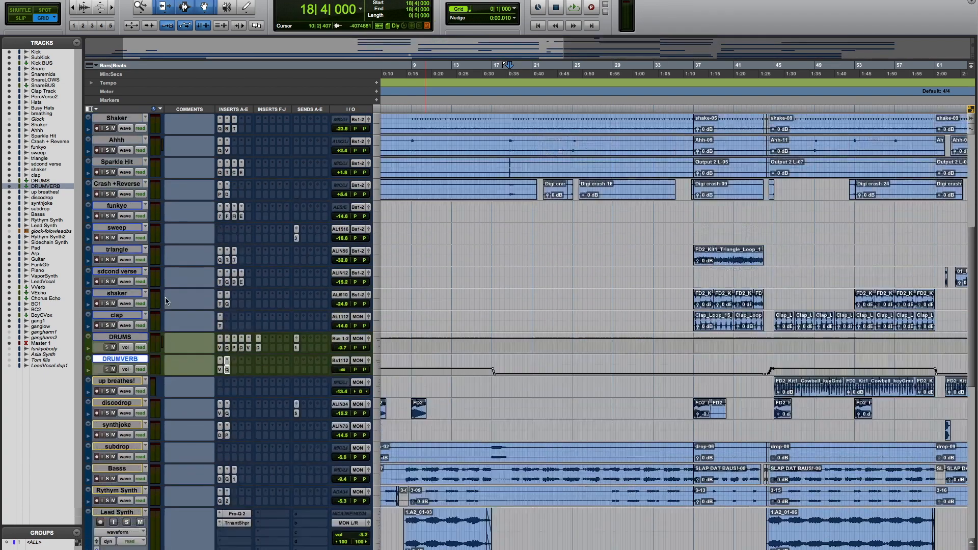
{"action": "scroll", "coordinate": [453, 300], "scroll_direction": "down", "scroll_amount": 10}
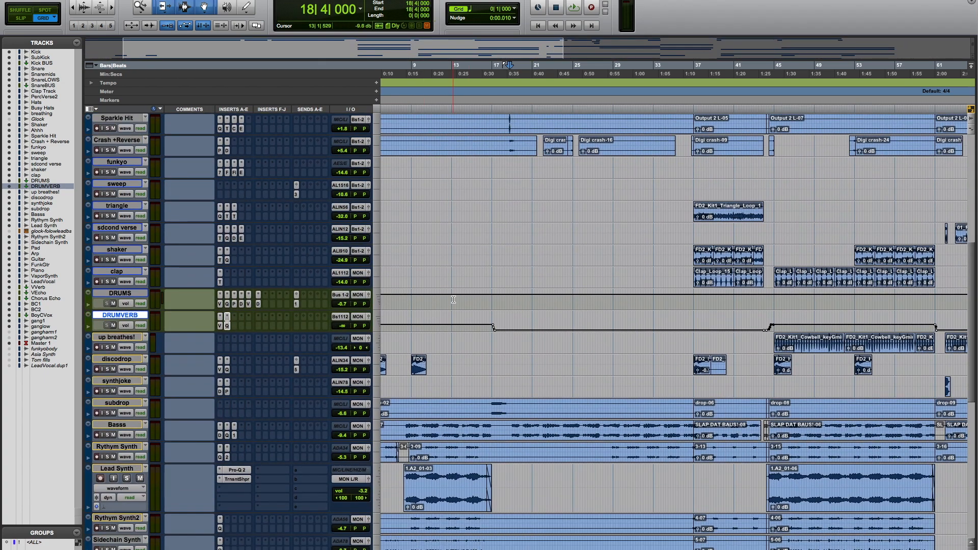
{"action": "scroll", "coordinate": [454, 300], "scroll_direction": "down", "scroll_amount": 10}
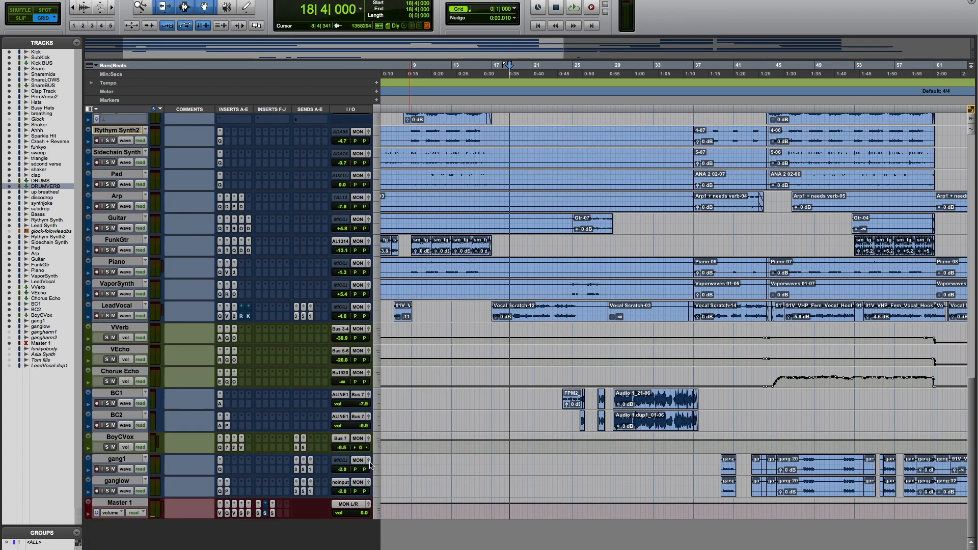
{"action": "scroll", "coordinate": [426, 411], "scroll_direction": "up", "scroll_amount": 10}
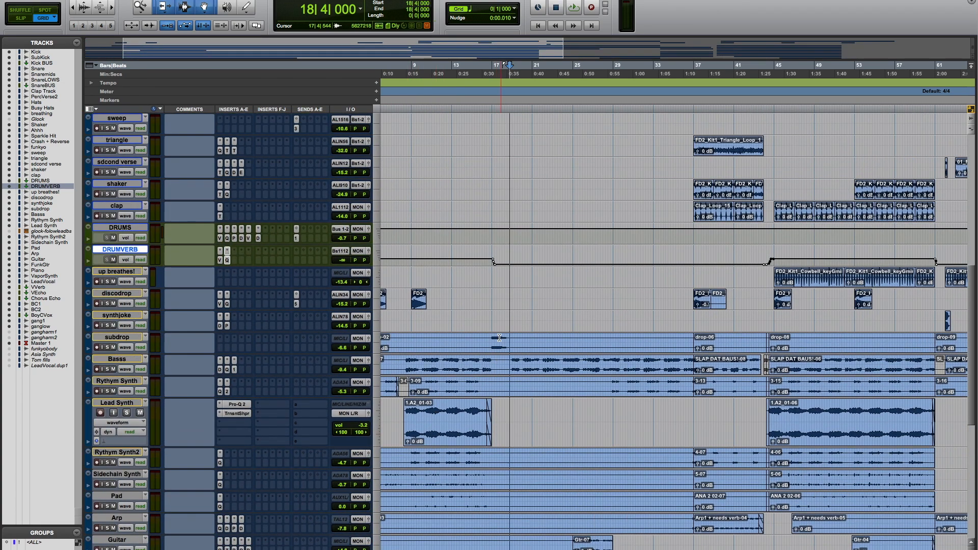
{"action": "scroll", "coordinate": [498, 312], "scroll_direction": "up", "scroll_amount": 12}
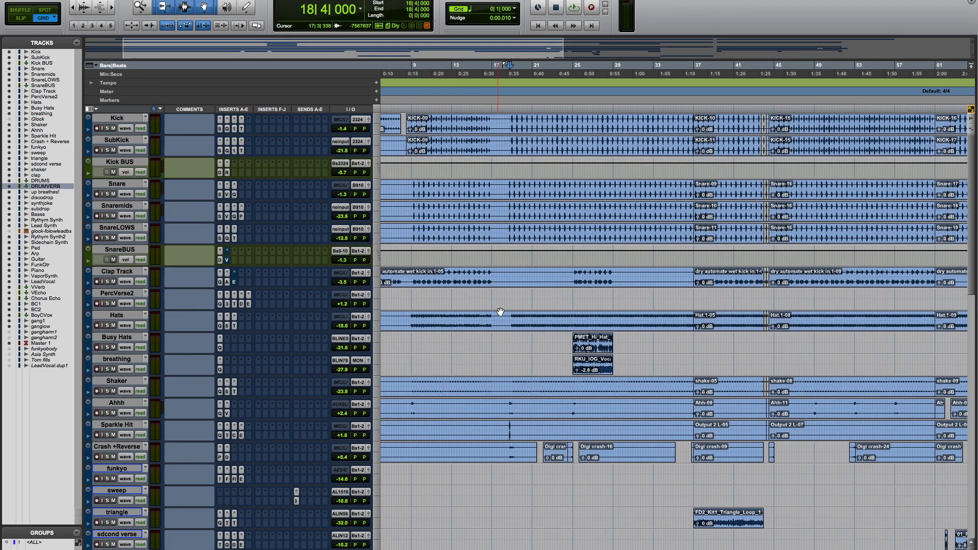
{"action": "scroll", "coordinate": [497, 313], "scroll_direction": "down", "scroll_amount": 20}
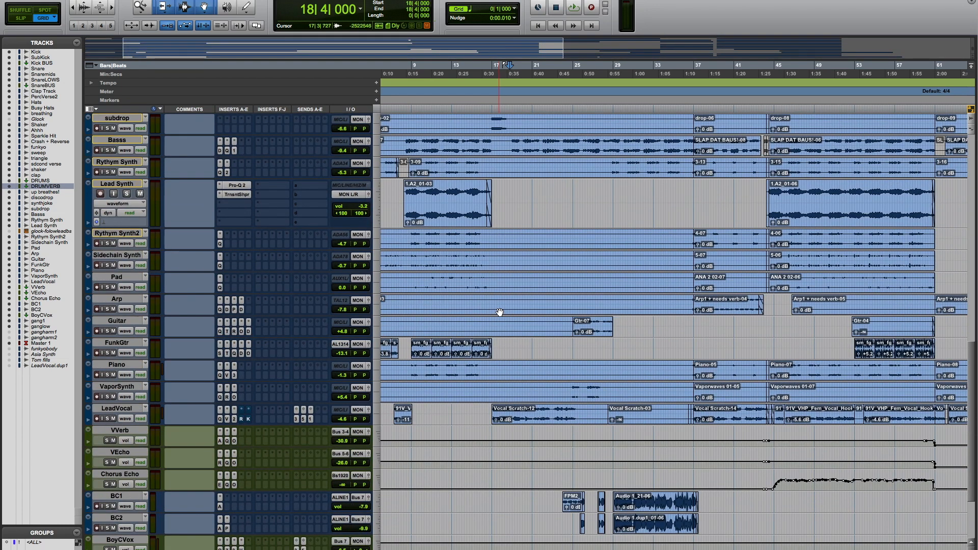
{"action": "scroll", "coordinate": [315, 388], "scroll_direction": "down", "scroll_amount": 5}
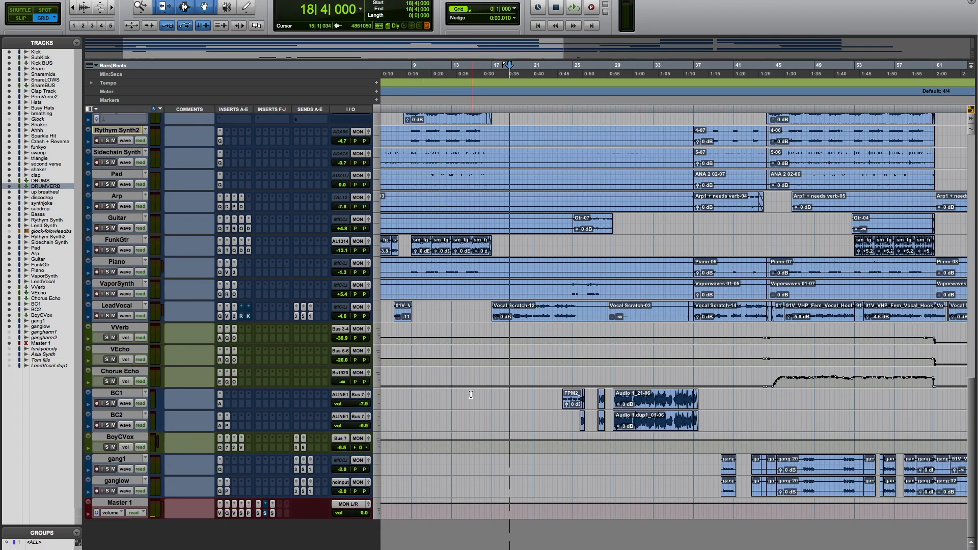
{"action": "scroll", "coordinate": [478, 389], "scroll_direction": "up", "scroll_amount": 20}
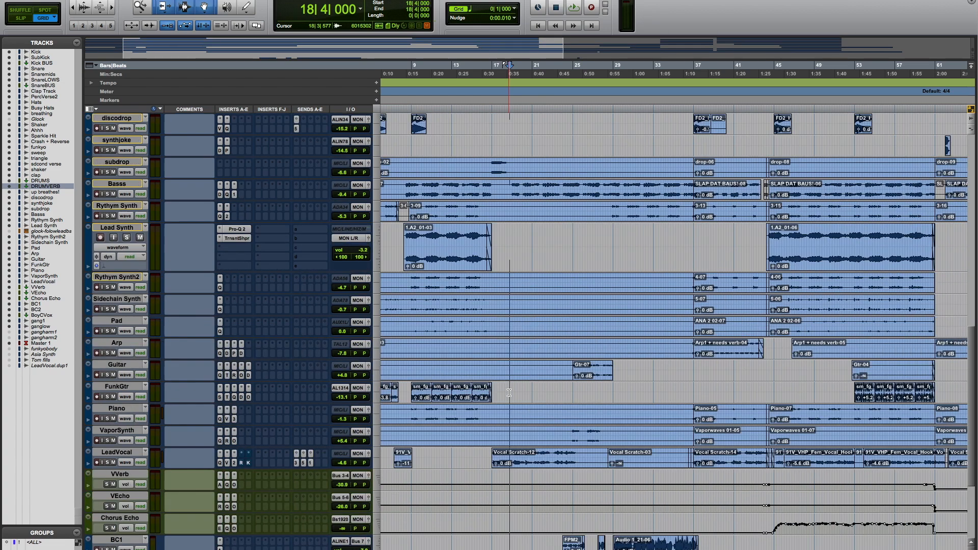
Step: Return to the drum tracks and audition them from bar 18, beat 4 to about bar 36
{"action": "scroll", "coordinate": [451, 402], "scroll_direction": "left", "scroll_amount": 5}
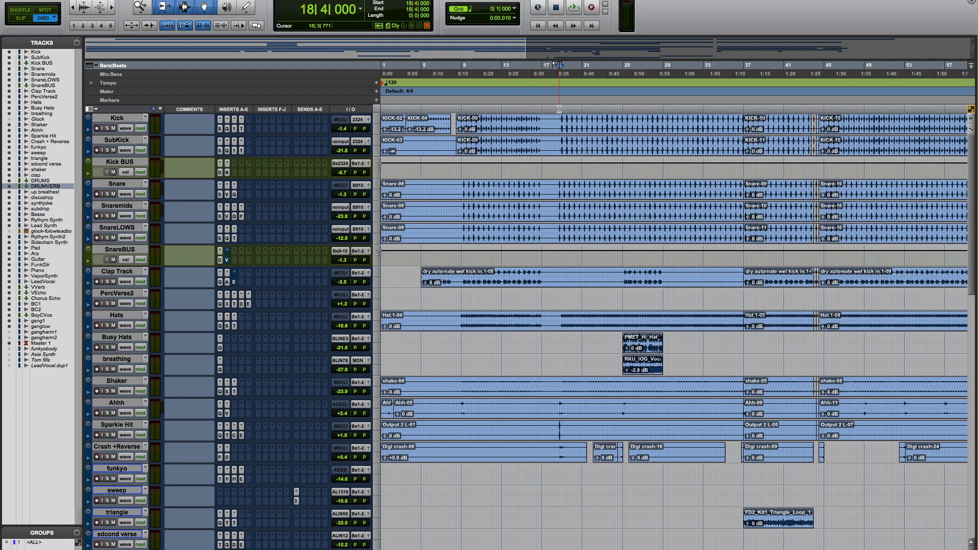
{"action": "scroll", "coordinate": [555, 108], "scroll_direction": "right", "scroll_amount": 2}
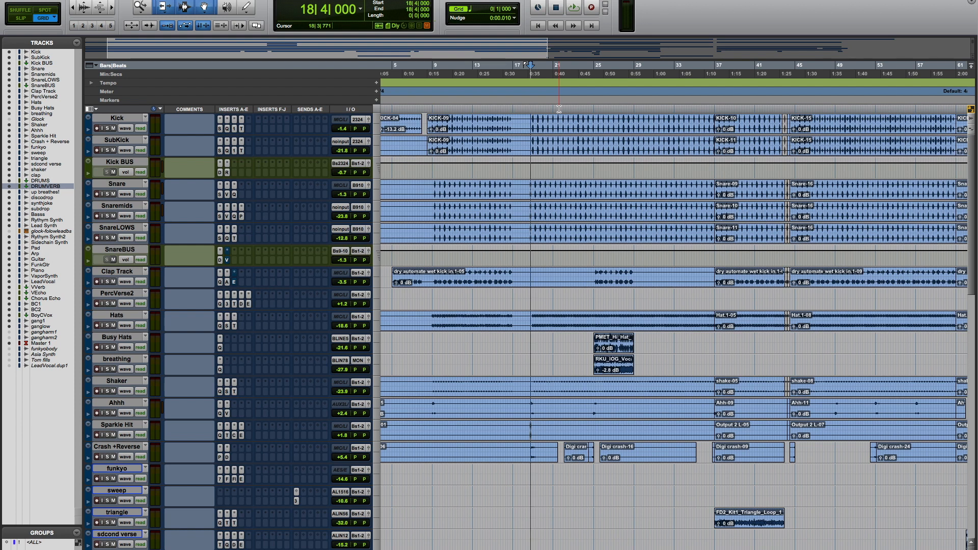
{"action": "key", "text": "space"}
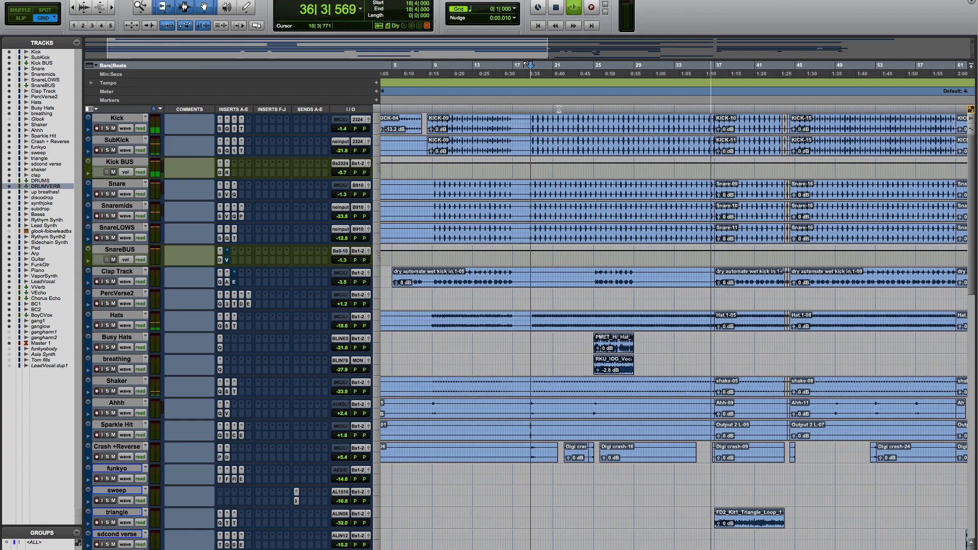
{"action": "key", "text": "space"}
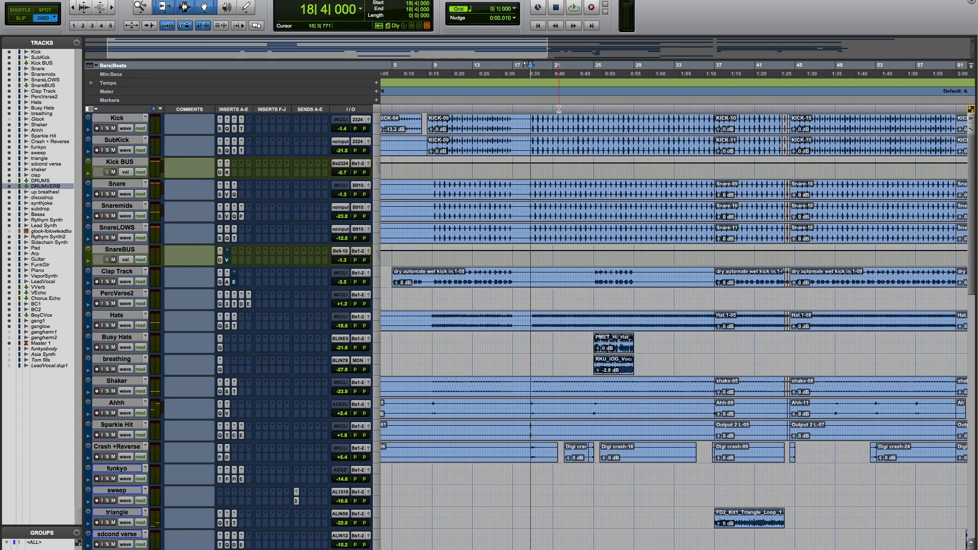